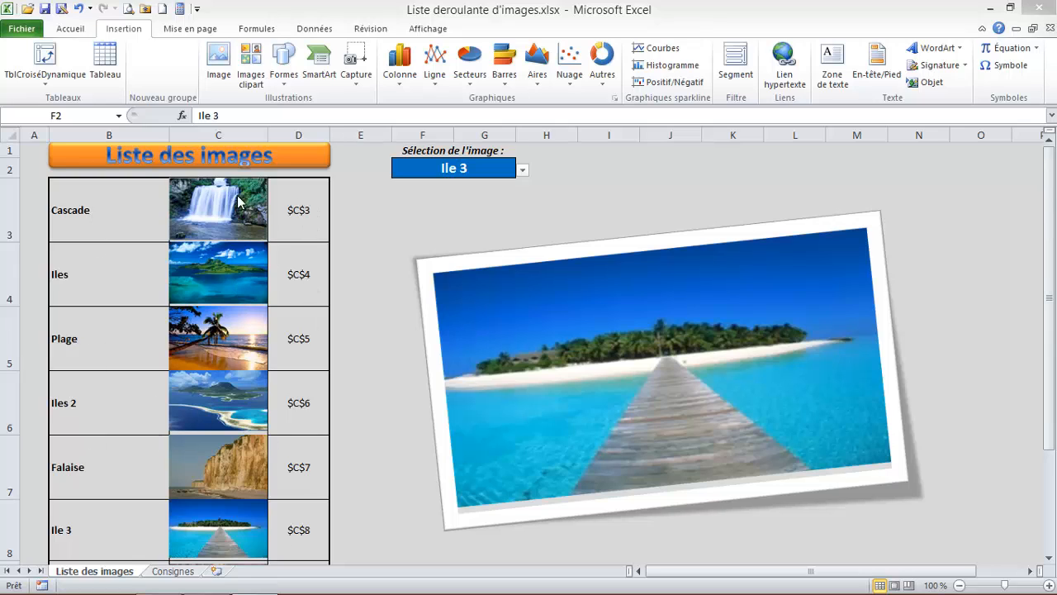
Step: Test the image drop-down list in F2 by choosing Plage, Ile 3, Cascade 2 and Iles in turn
left_click(522, 172)
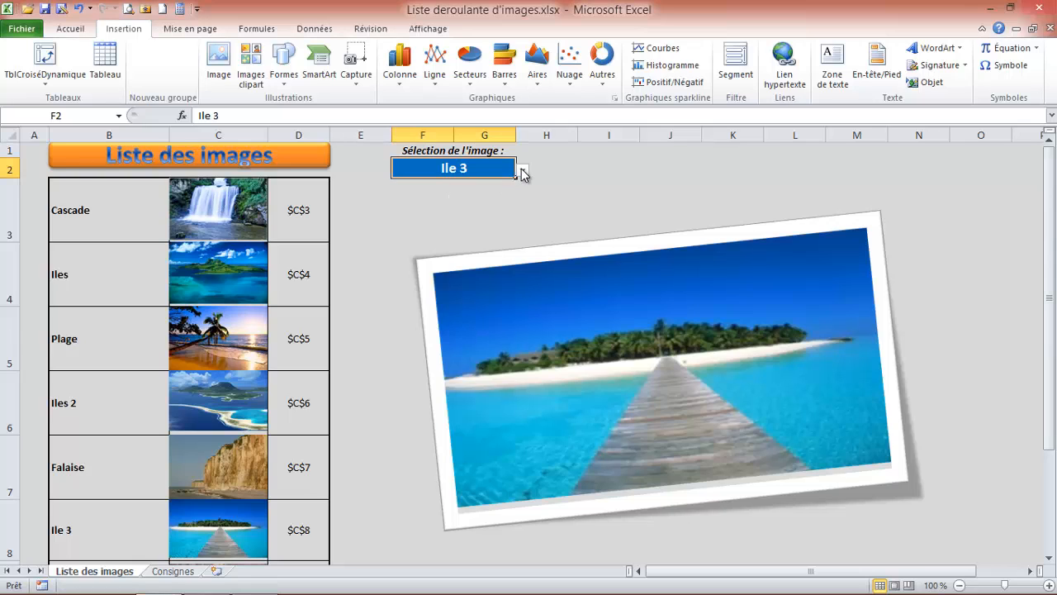
left_click(522, 172)
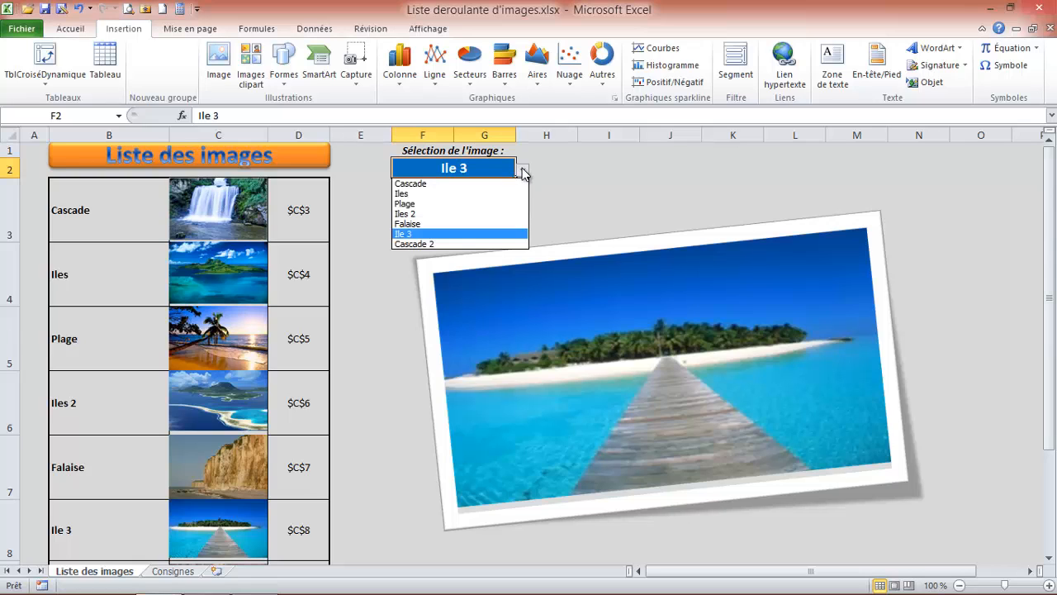
left_click(409, 206)
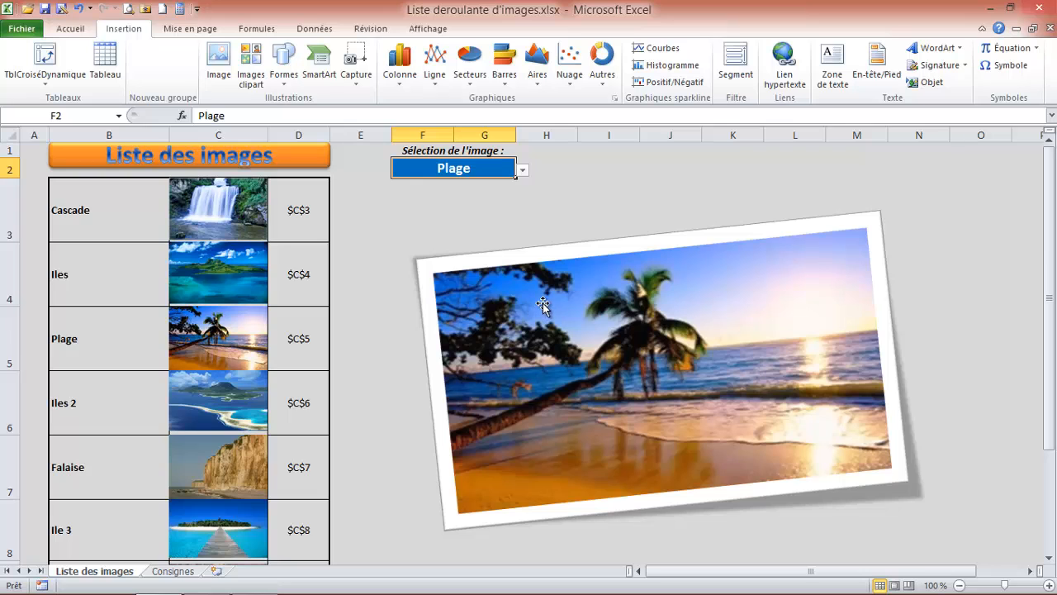
left_click(524, 171)
left_click(404, 233)
left_click(524, 171)
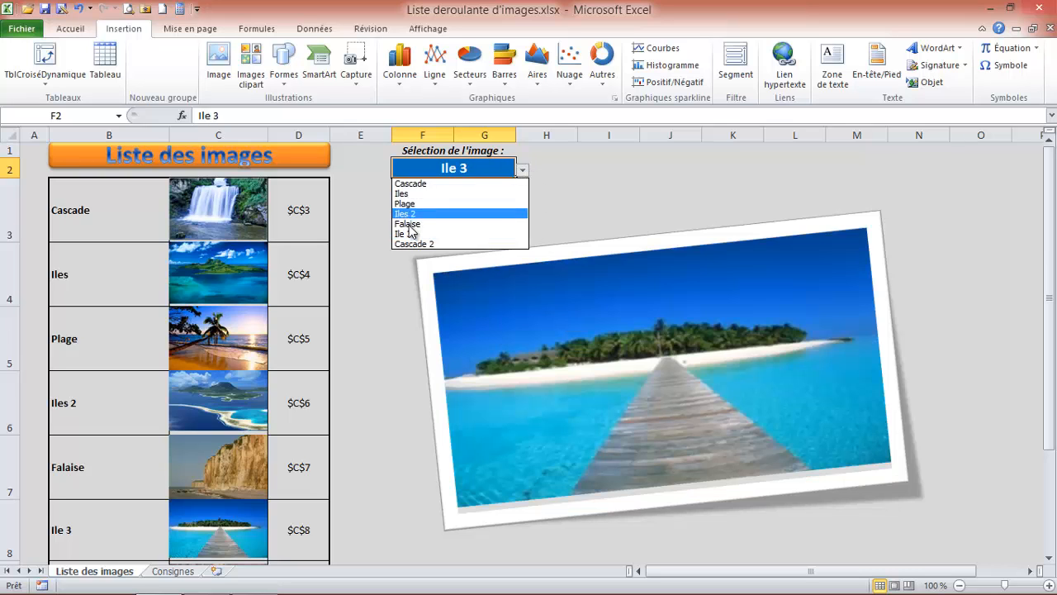
left_click(413, 243)
left_click(523, 170)
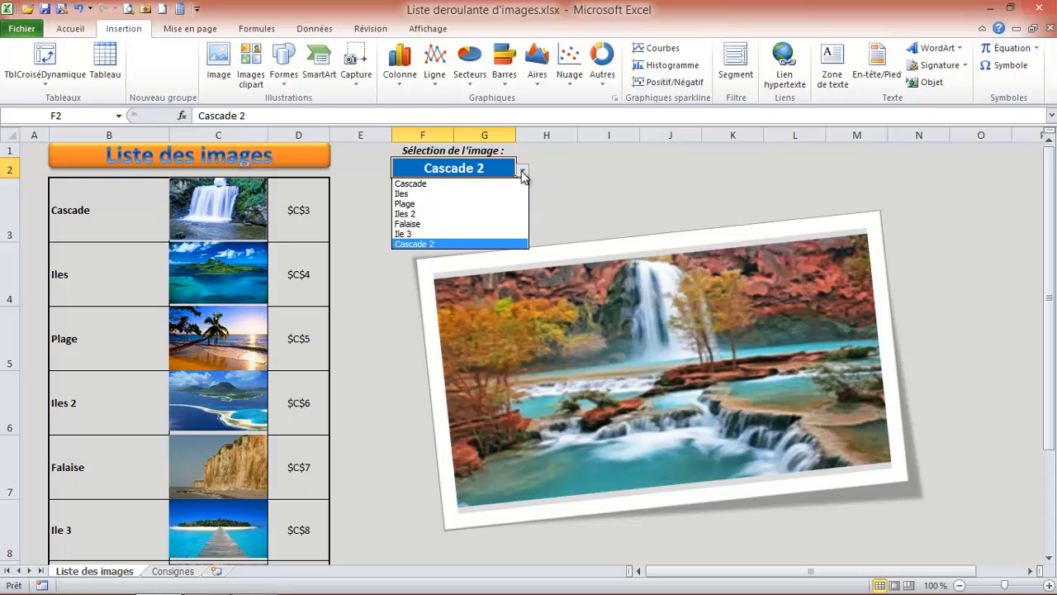
left_click(413, 193)
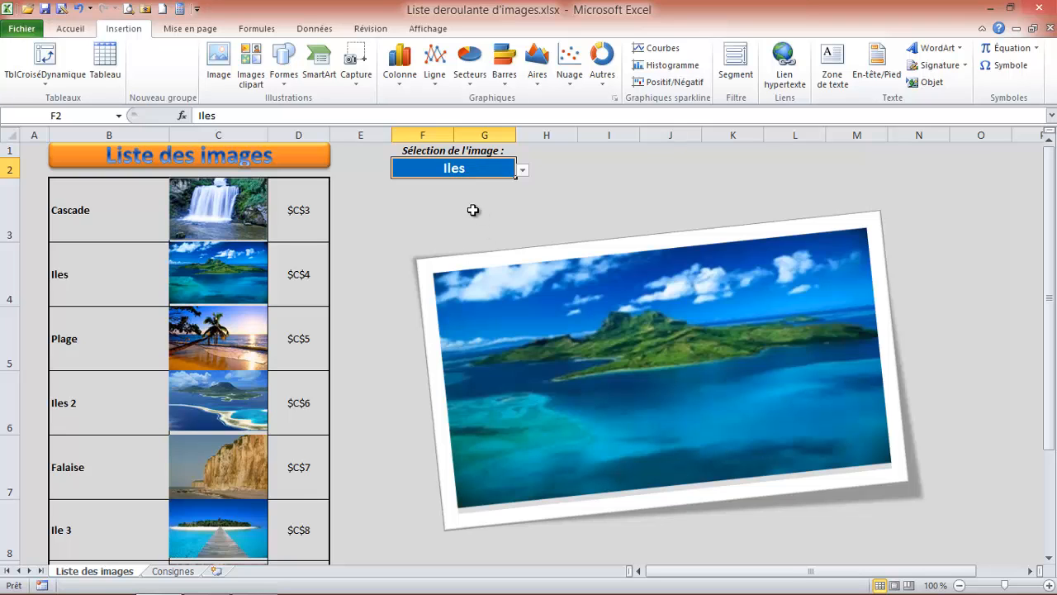
Step: Read the instructions on the Consignes sheet, then return to cell F2 of the Liste des images sheet
left_click(175, 571)
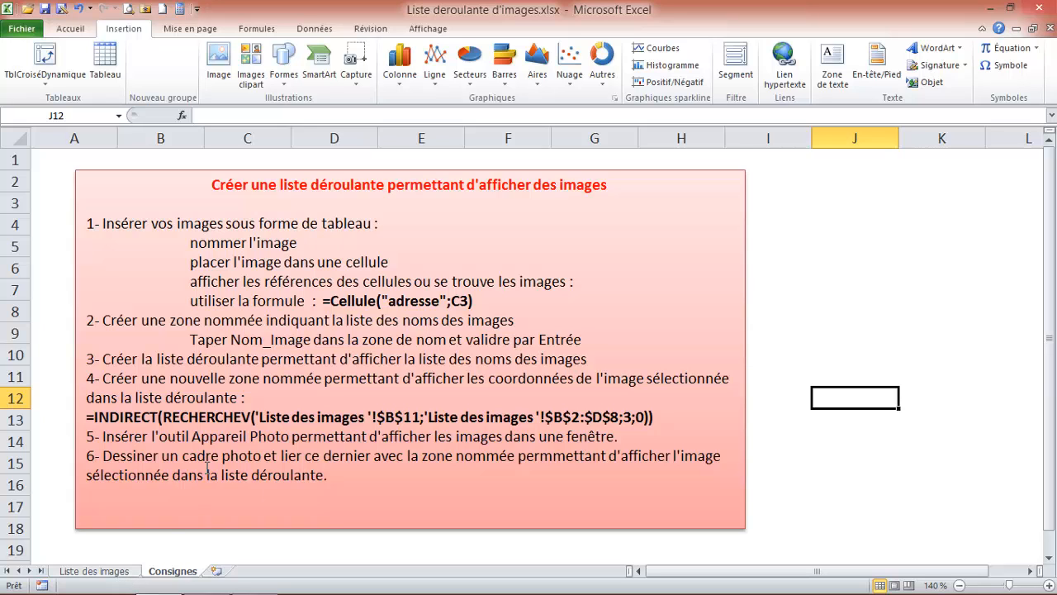
left_click(111, 570)
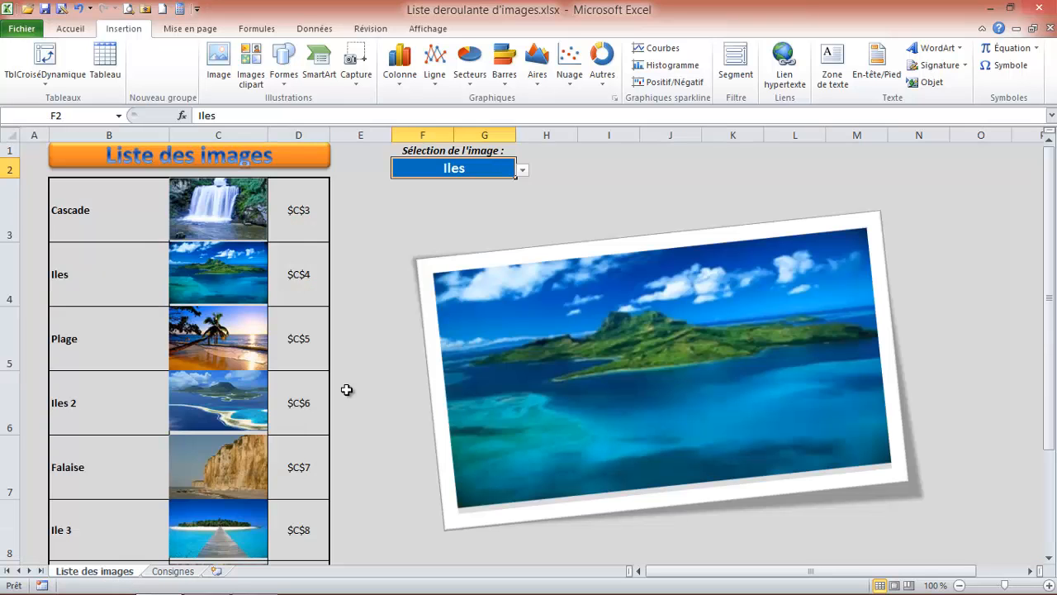
left_click(396, 201)
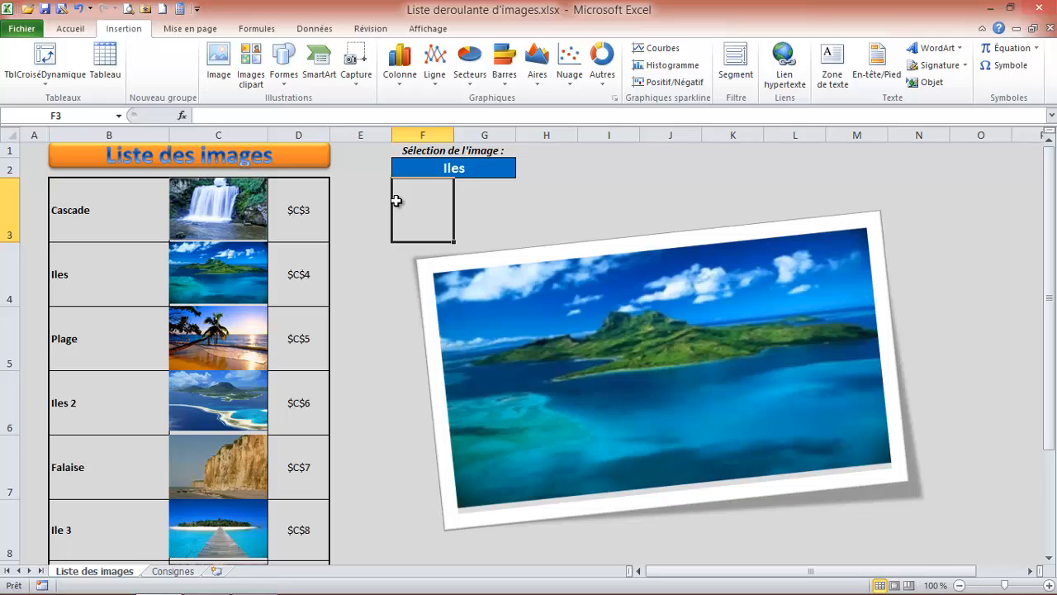
left_click(449, 164)
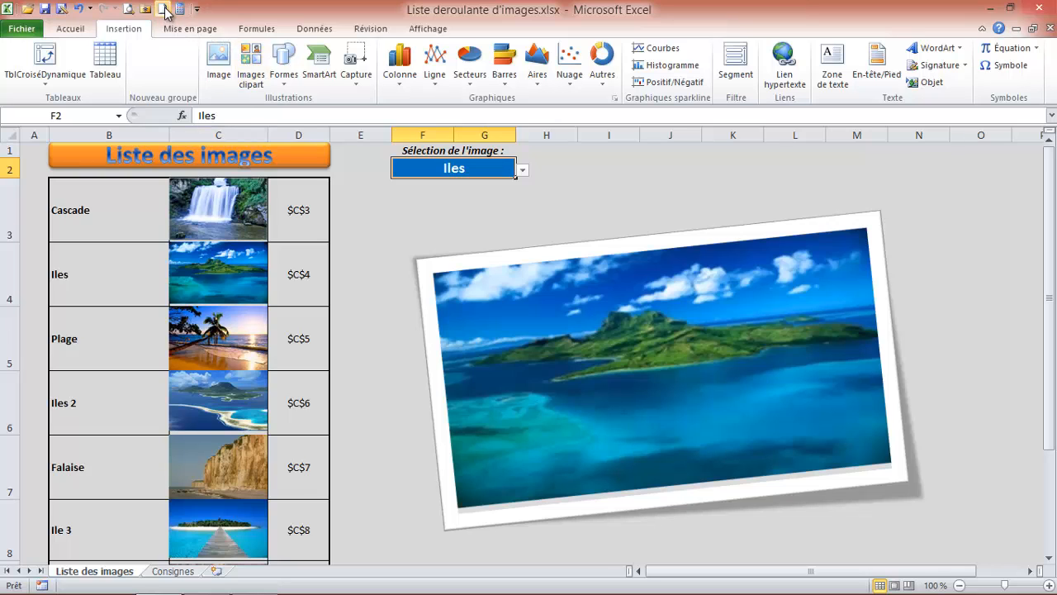
Step: Create a new blank workbook and select cell E4 on Feuil1
left_click(166, 10)
left_click(235, 213)
left_click(295, 241)
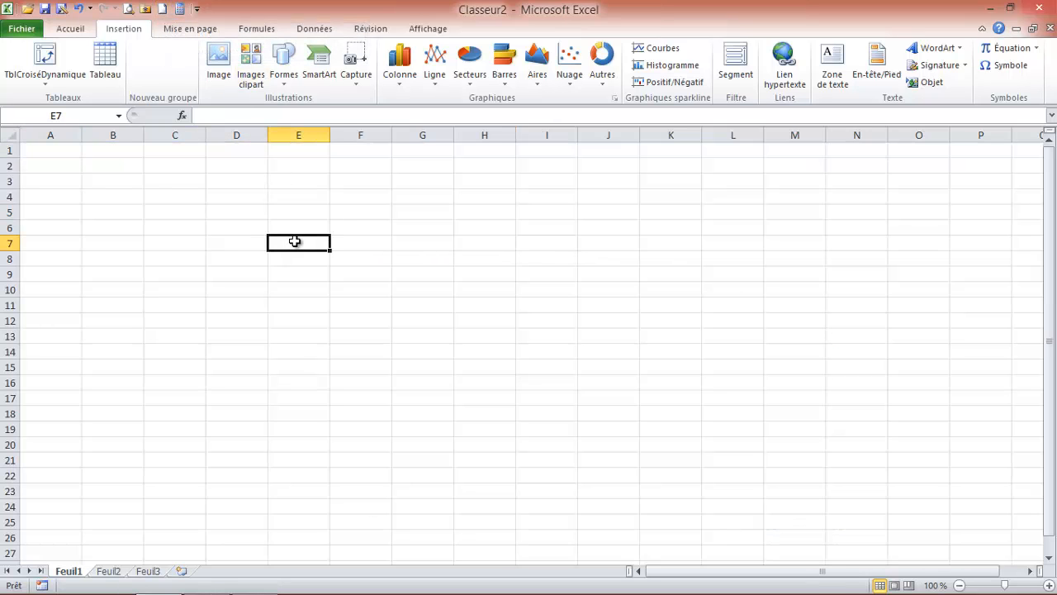
left_click(322, 198)
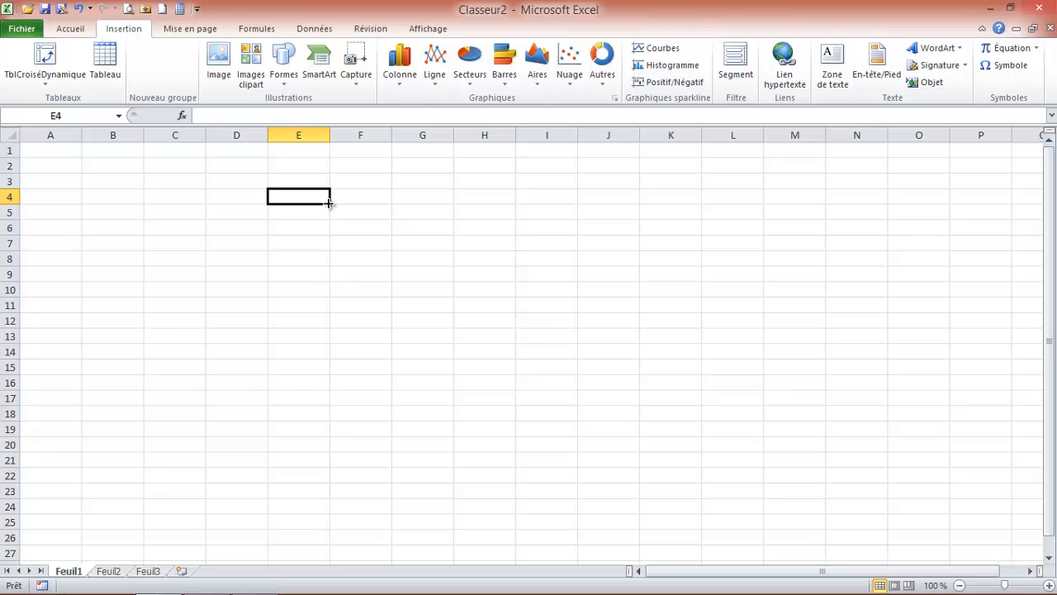
Step: Insert the pictures Cascade.jpg, Falaise.jpg, Plage 2.jpg and Fleur 2.jpg from the Images folder together into the sheet
left_click(92, 30)
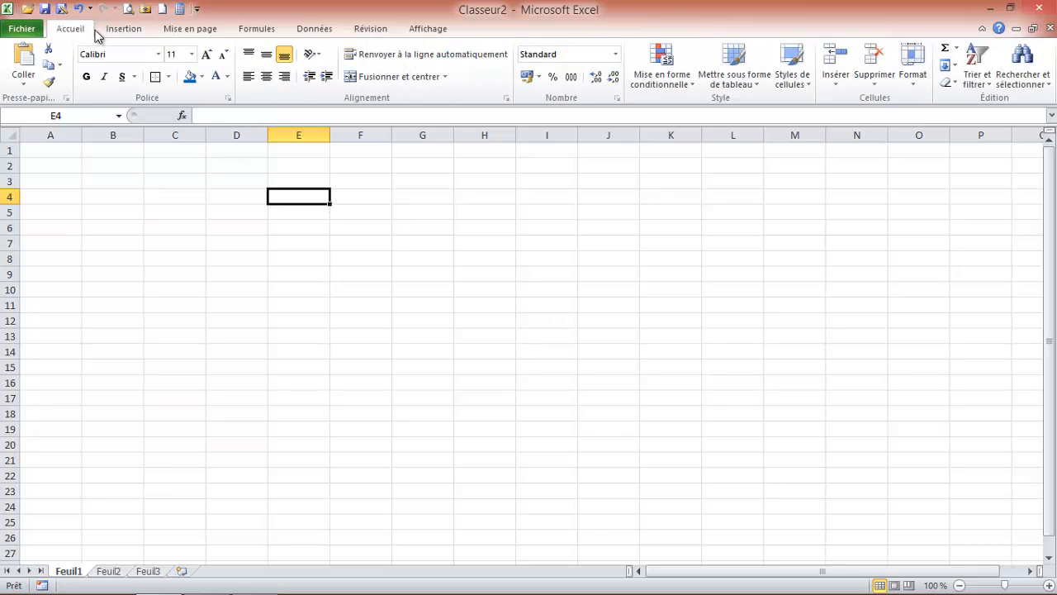
left_click(124, 29)
left_click(227, 76)
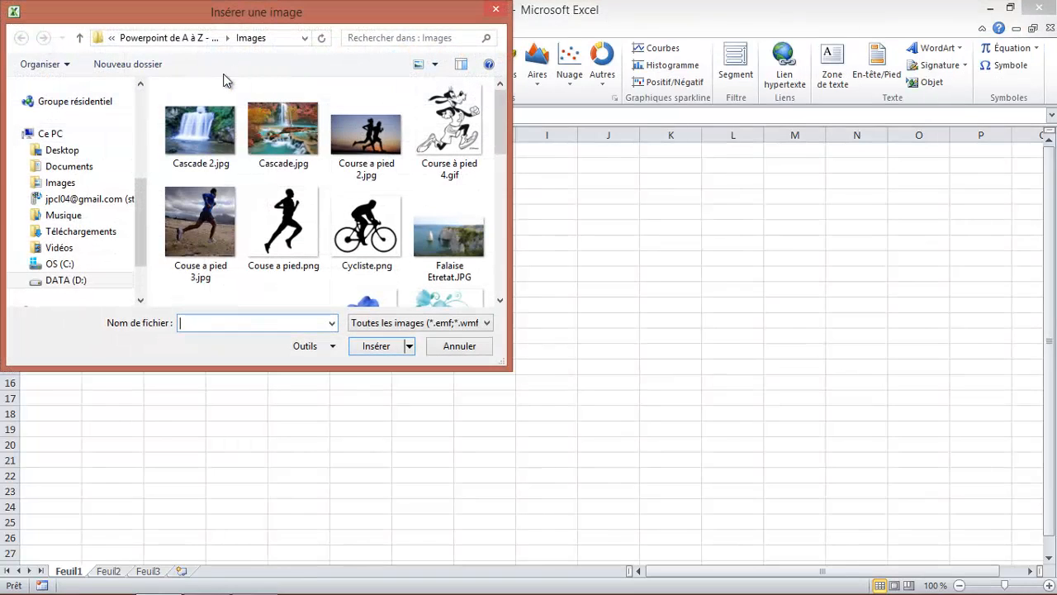
left_click(299, 136)
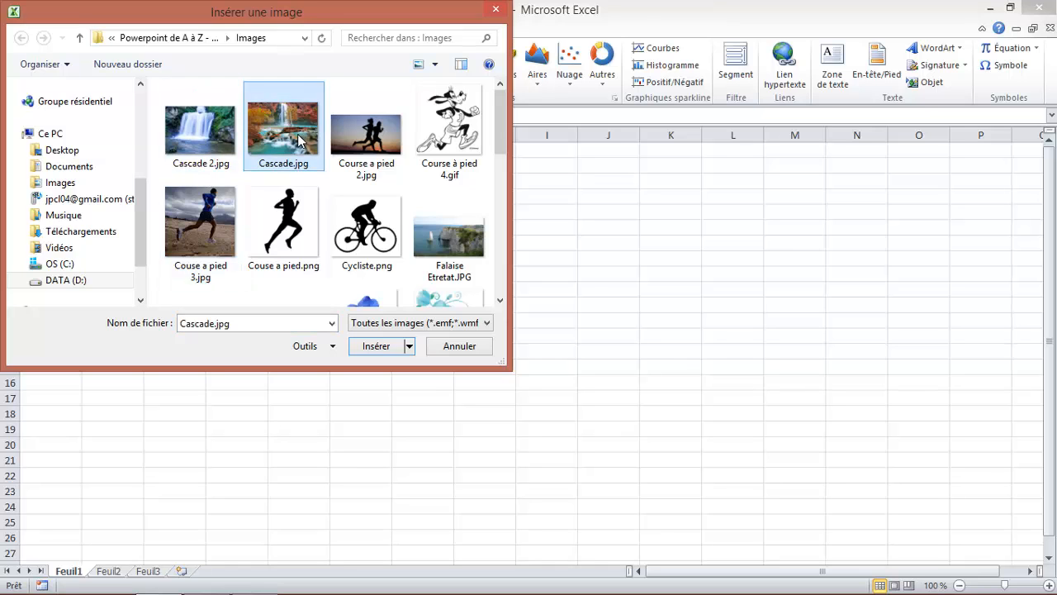
left_click_drag(504, 122, 498, 209)
left_click(208, 150, "ctrl")
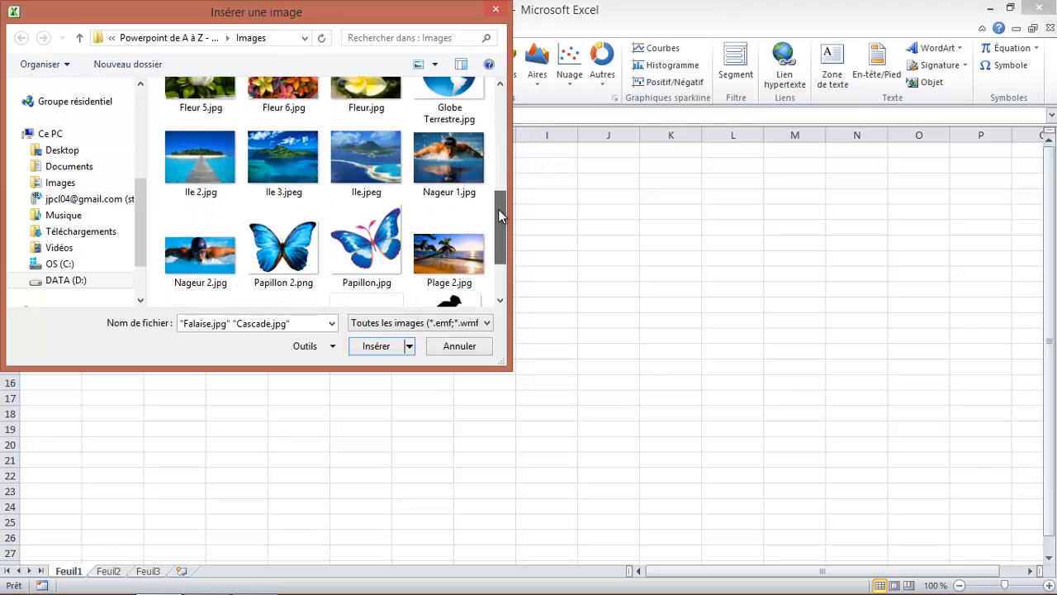
left_click(440, 261, "ctrl")
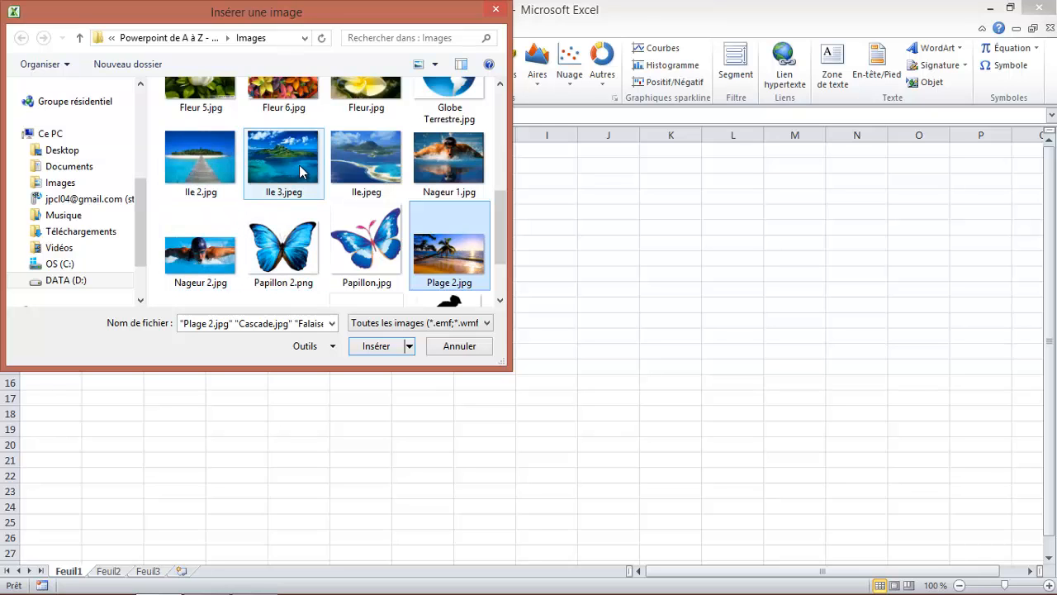
left_click_drag(505, 220, 523, 151)
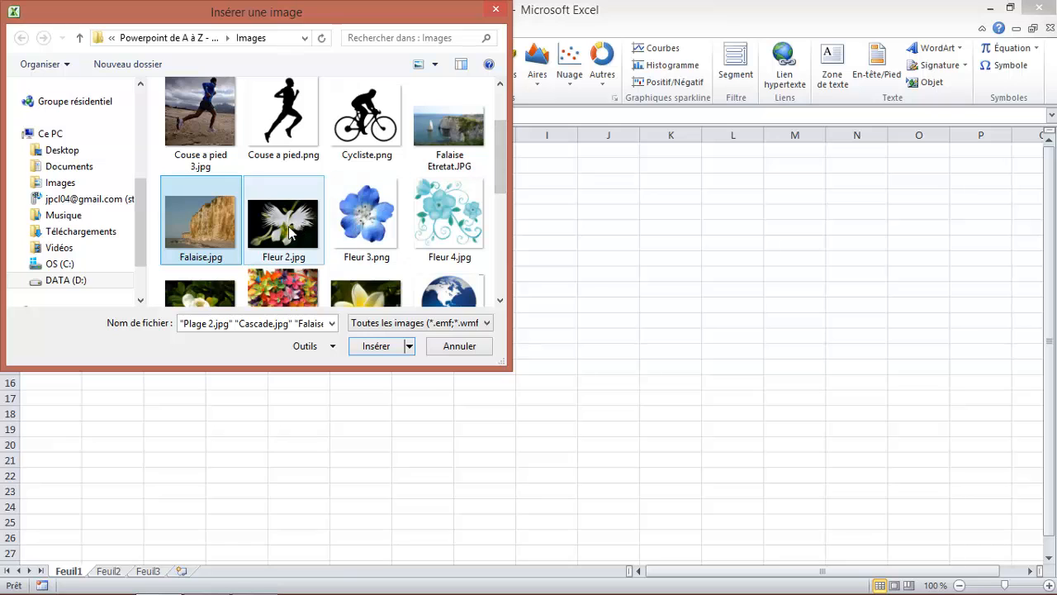
left_click(287, 263, "ctrl")
left_click(375, 346)
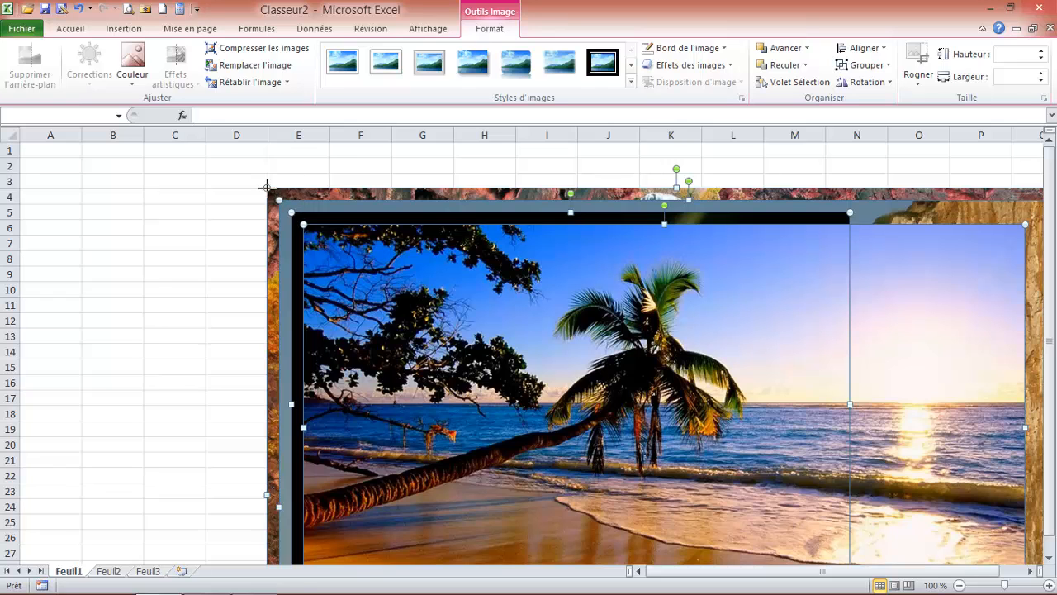
Step: Shrink the four inserted pictures together to thumbnails and move them to about columns F to J, rows 8 to 22
left_click_drag(319, 237, 351, 185)
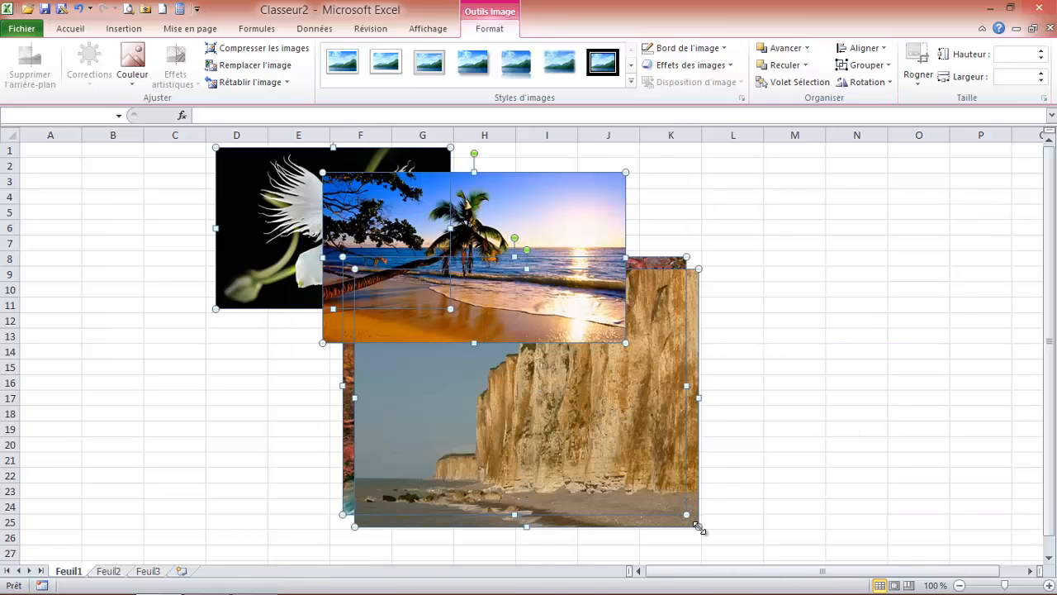
left_click_drag(698, 526, 578, 435)
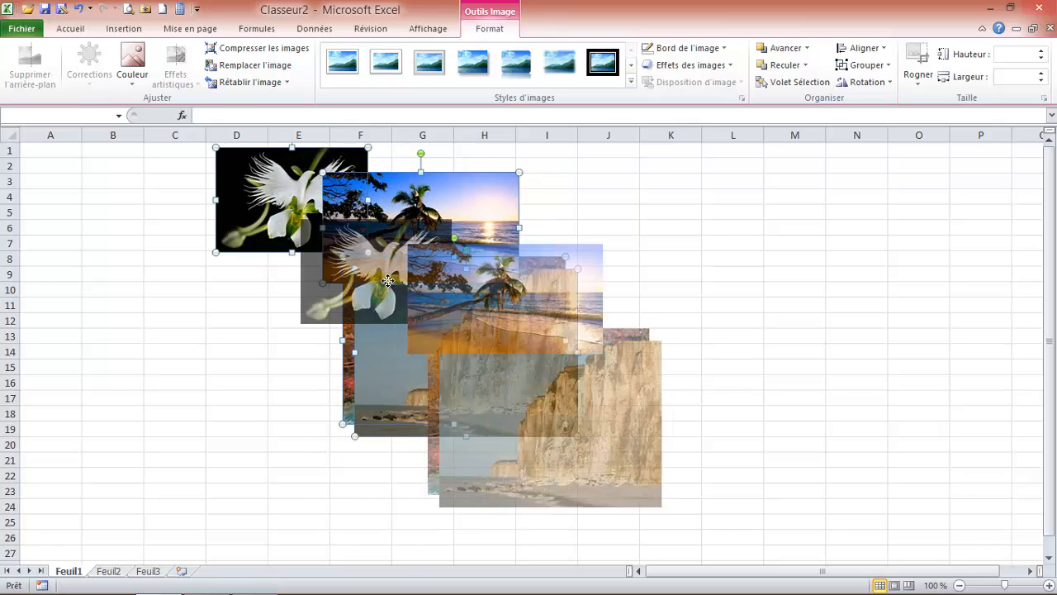
left_click_drag(332, 240, 480, 346)
left_click_drag(725, 541, 617, 444)
left_click(313, 303)
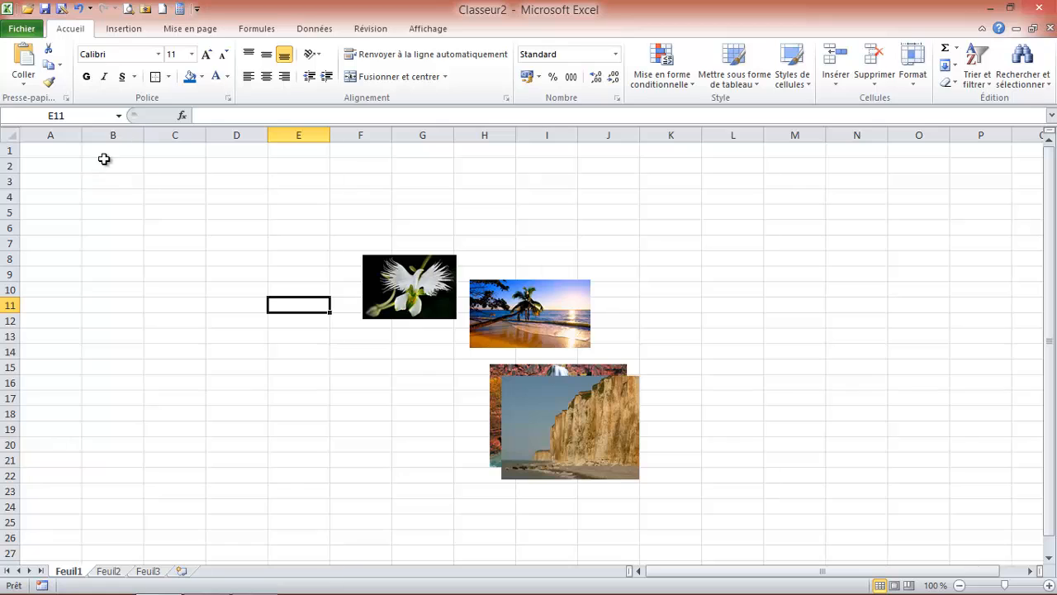
Step: Enter the label Fleur in B3 and increase the height of row 3 to hold a picture
left_click(105, 180)
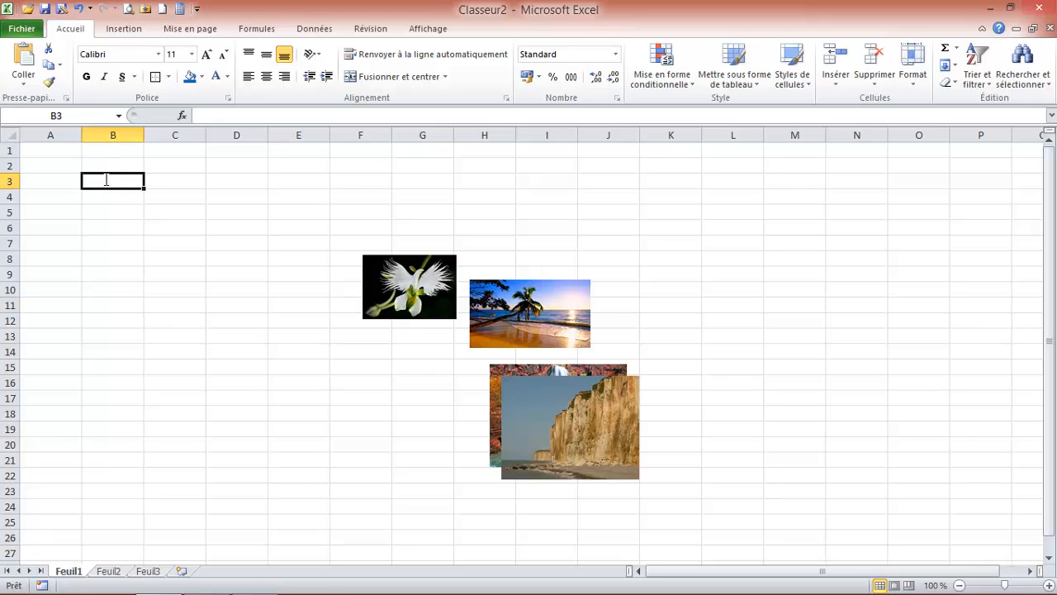
type("Fleur")
key("Tab")
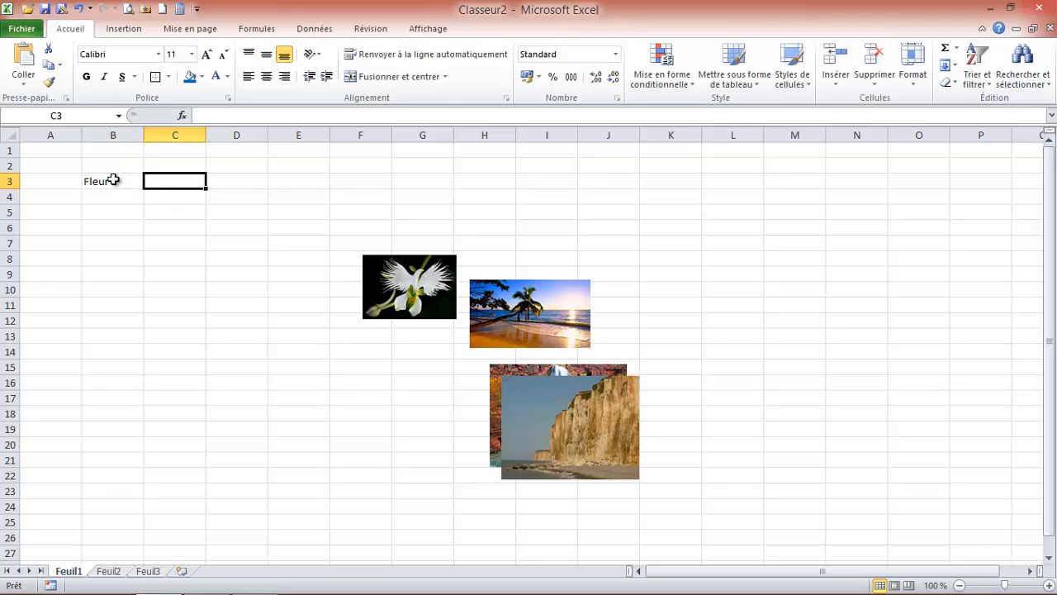
left_click_drag(16, 187, 13, 227)
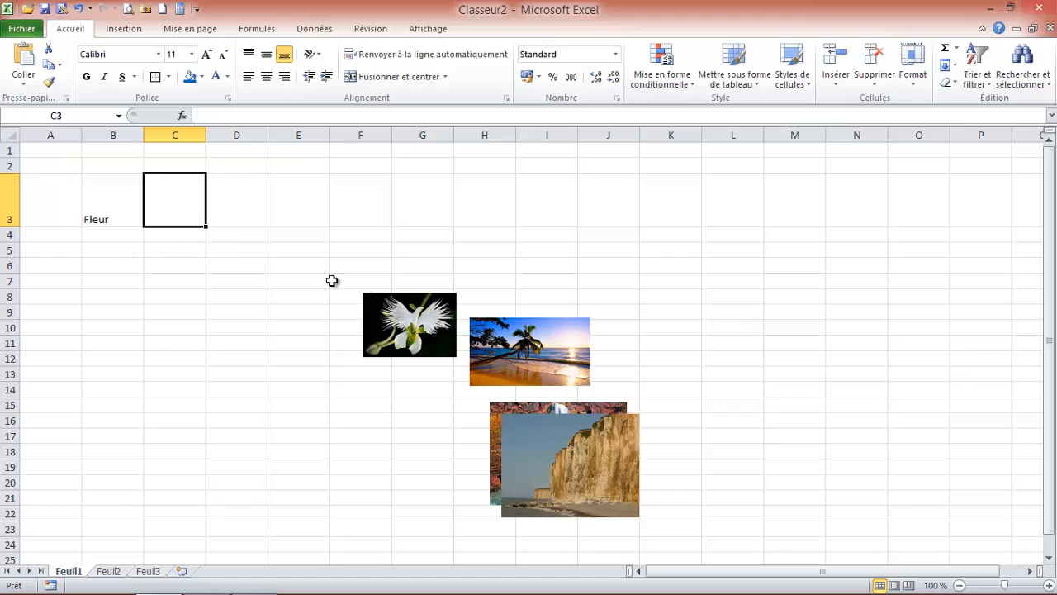
Step: Move the flower picture into C3, resize it to the cell, and widen column C to fit it
left_click(396, 325)
left_click_drag(396, 326, 189, 197)
key("alt")
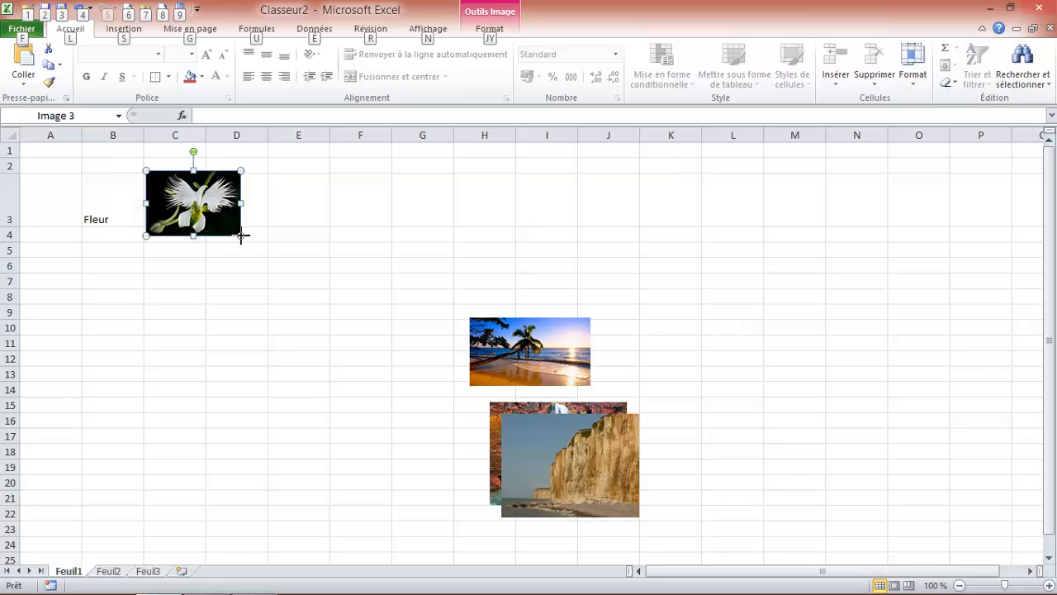
left_click_drag(241, 236, 223, 225)
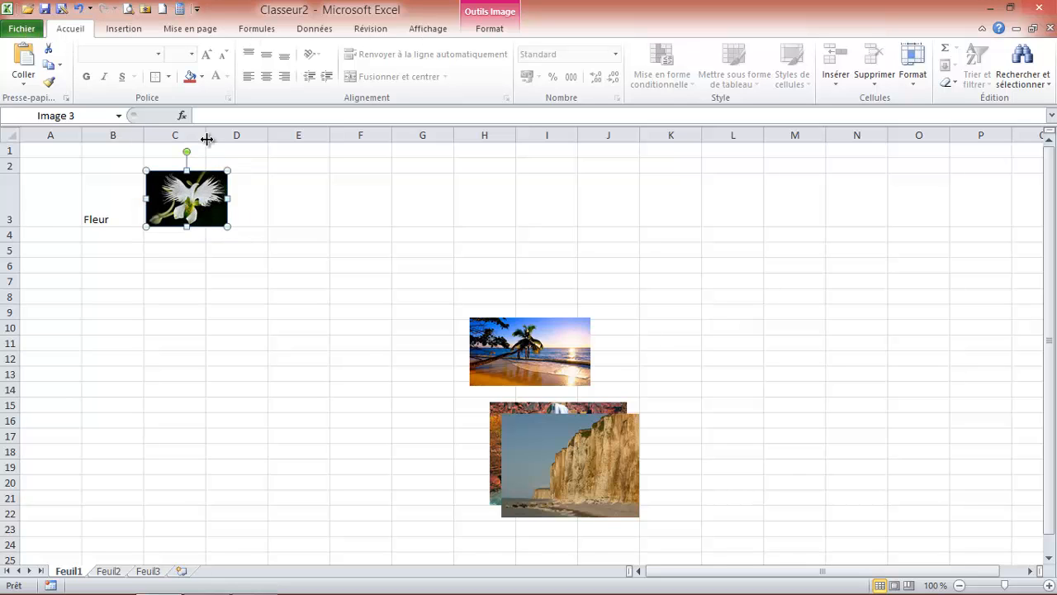
left_click_drag(206, 137, 240, 137)
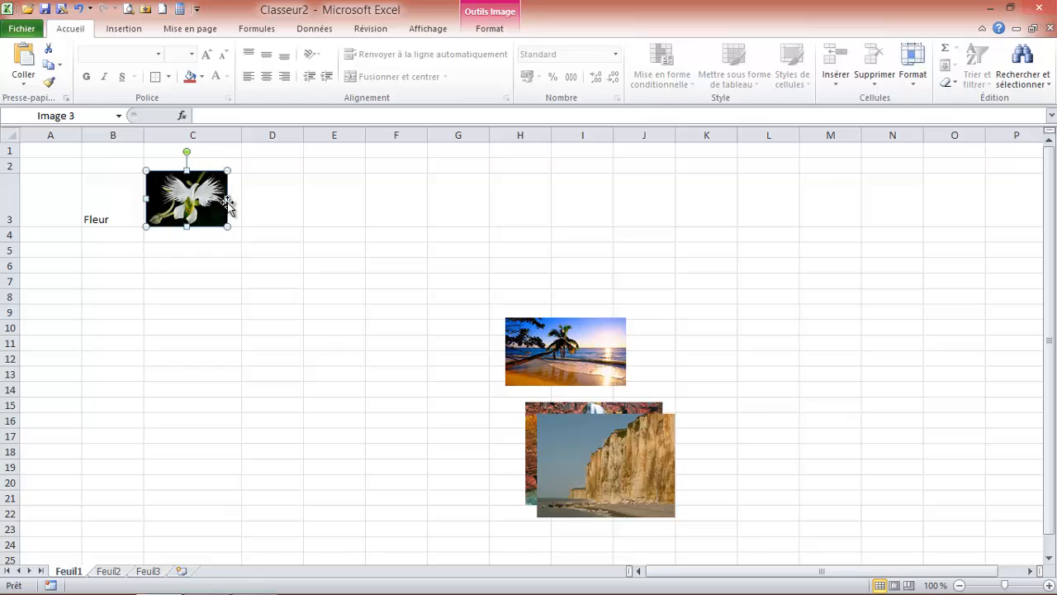
left_click_drag(229, 196, 231, 195)
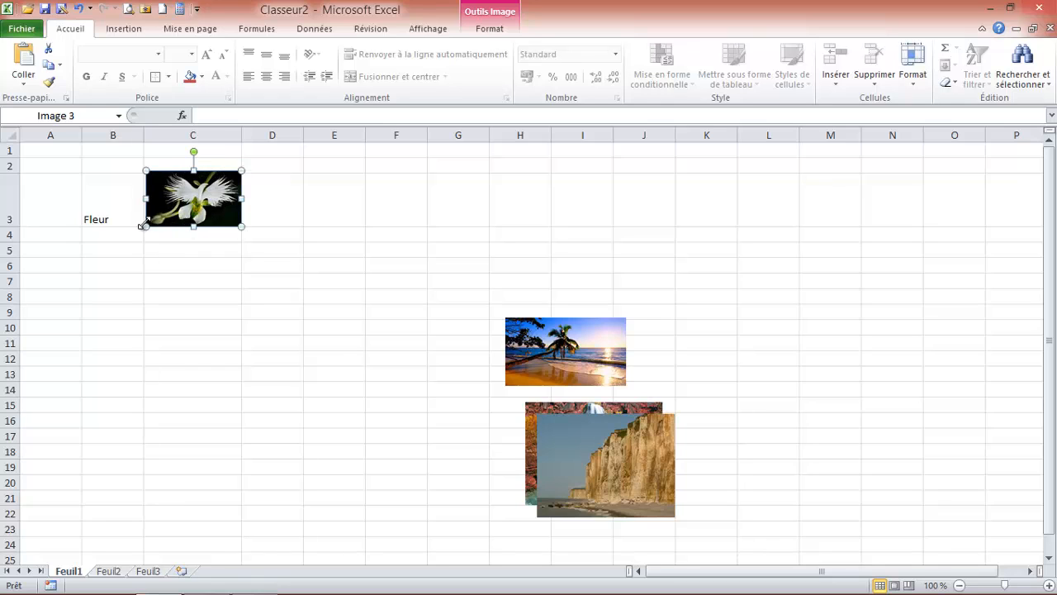
Step: Enter the label Plage in B4 and increase the height of row 4 to hold a picture
left_click(101, 219)
left_click(94, 238)
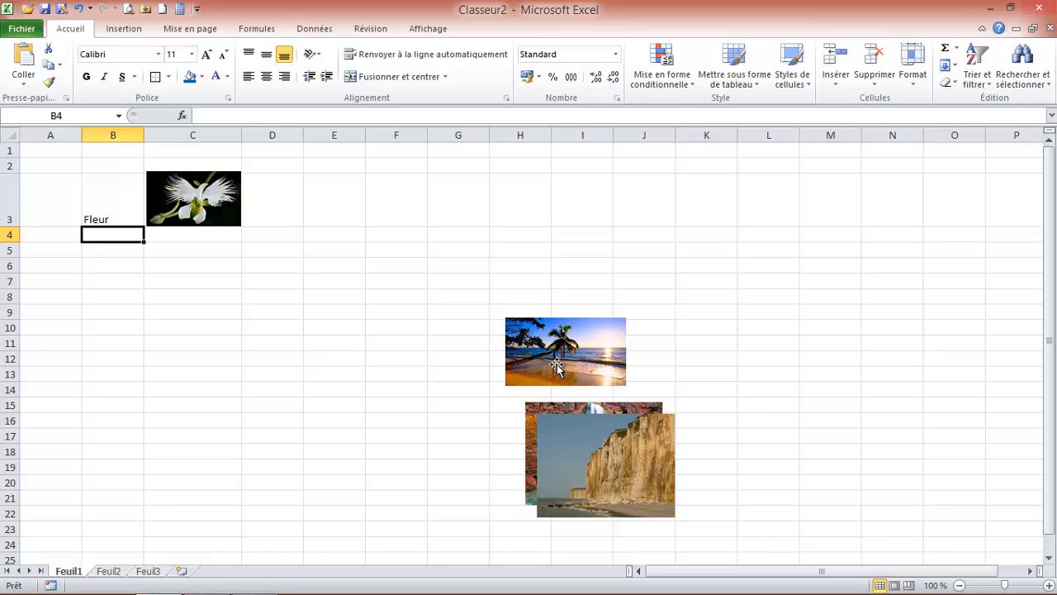
type("Plage")
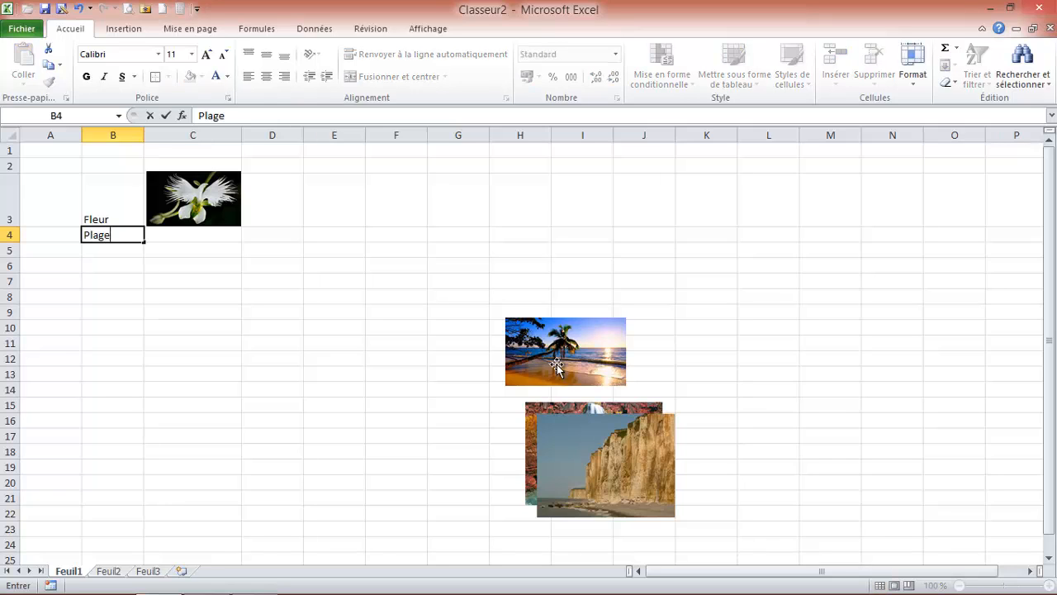
left_click(225, 221)
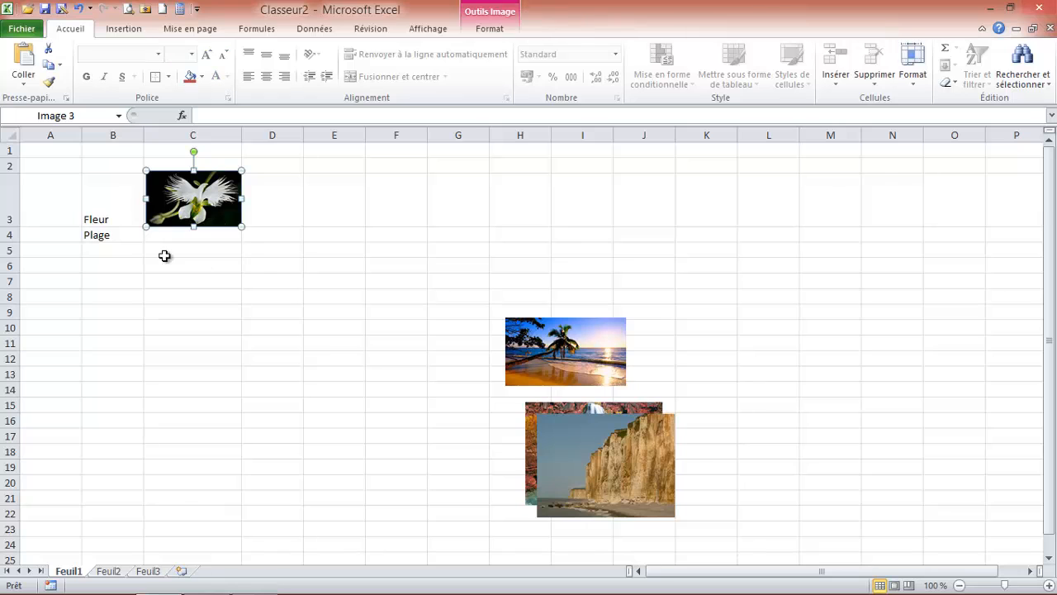
left_click(180, 233)
left_click_drag(12, 241, 12, 274)
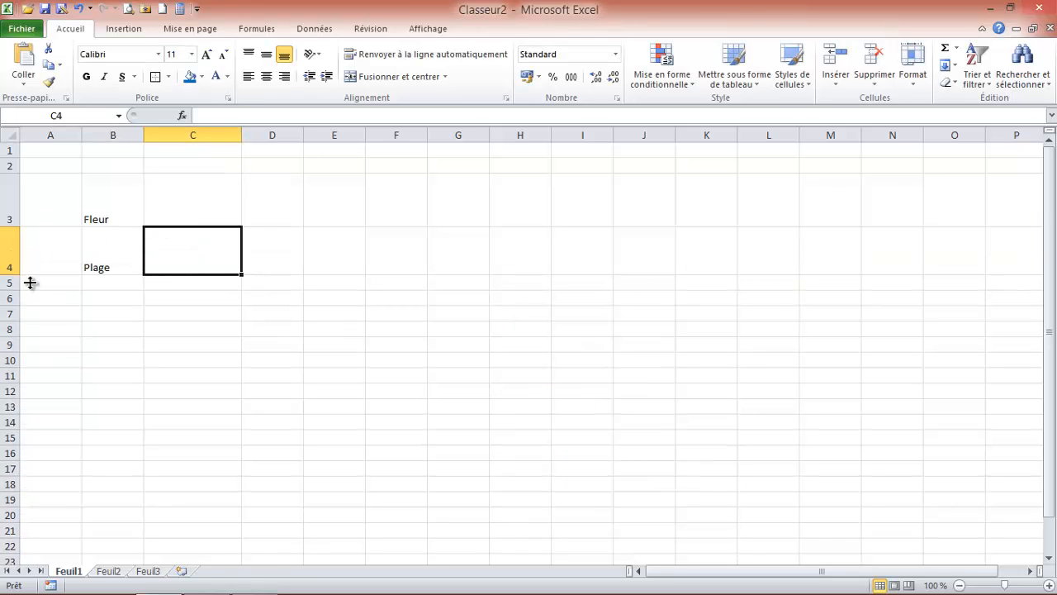
Step: Move the beach picture into C4, shrink it to the column width, and adjust the height of row 4 to it
left_click_drag(563, 399, 199, 277)
left_click_drag(265, 294, 241, 283)
left_click_drag(13, 274, 13, 284)
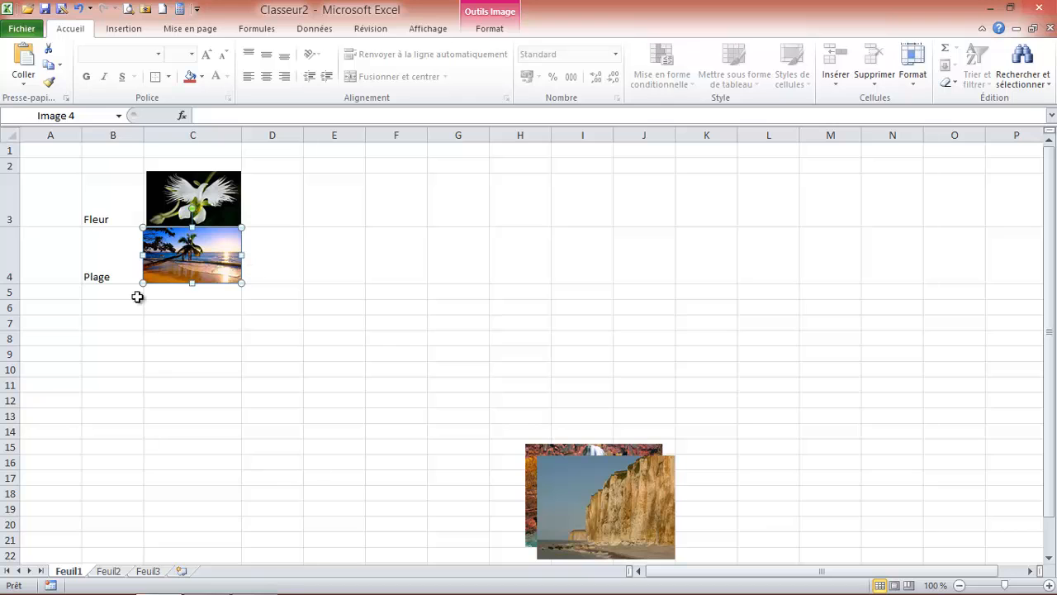
Step: Move the waterfall picture clear of the cliff picture, enter the label Cascade in B5, and increase the height of row 5
left_click(96, 294)
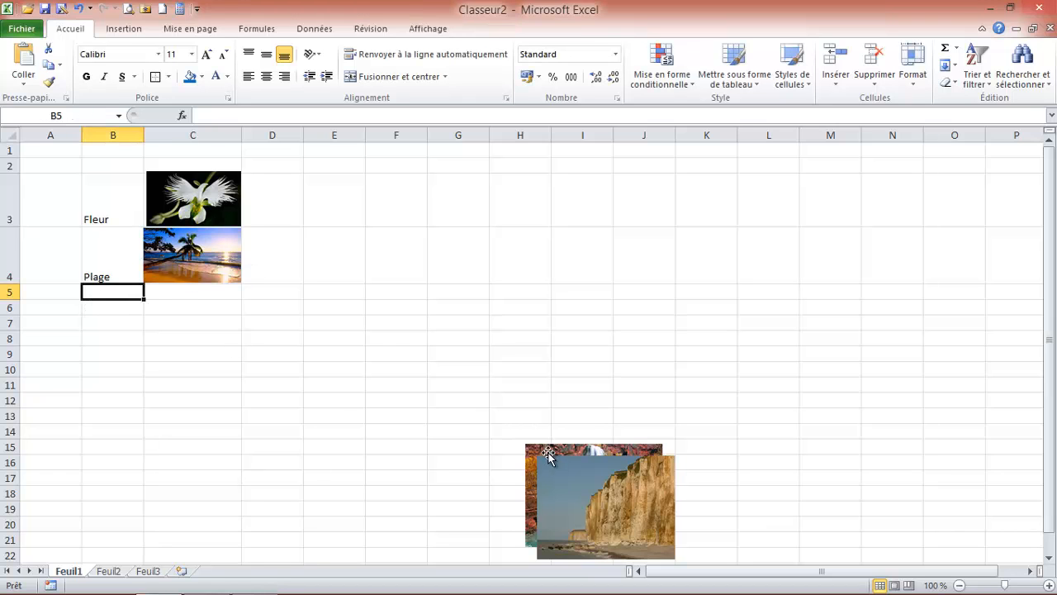
left_click_drag(549, 457, 450, 316)
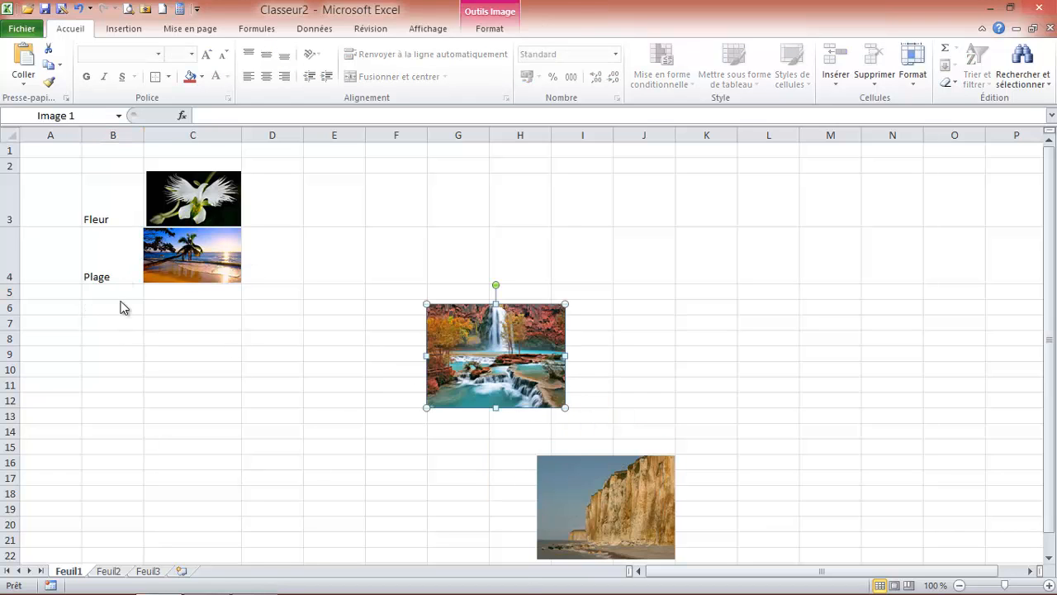
left_click(116, 292)
type("Cascade")
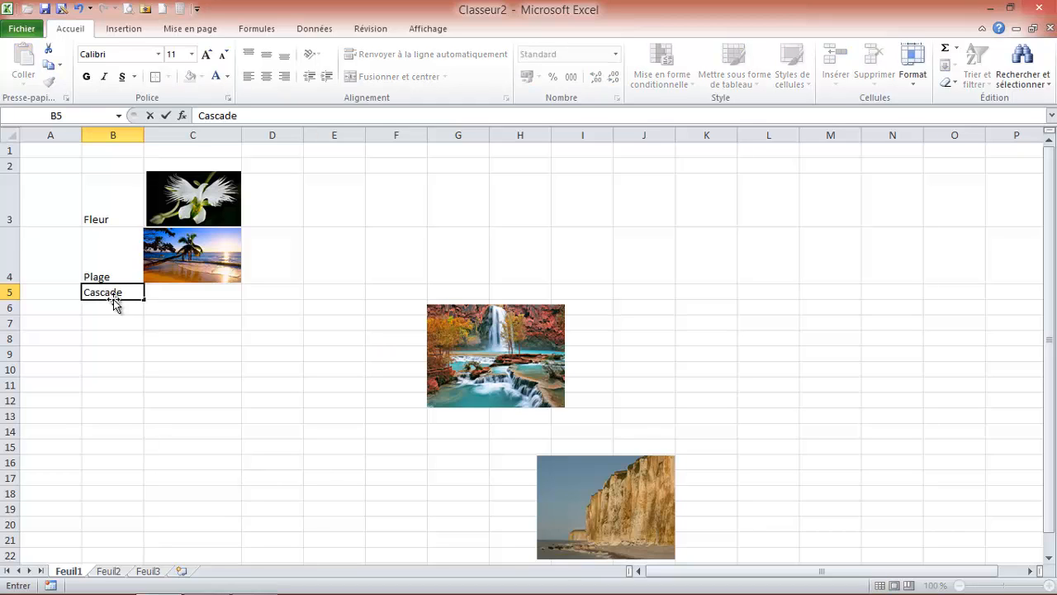
key("Return")
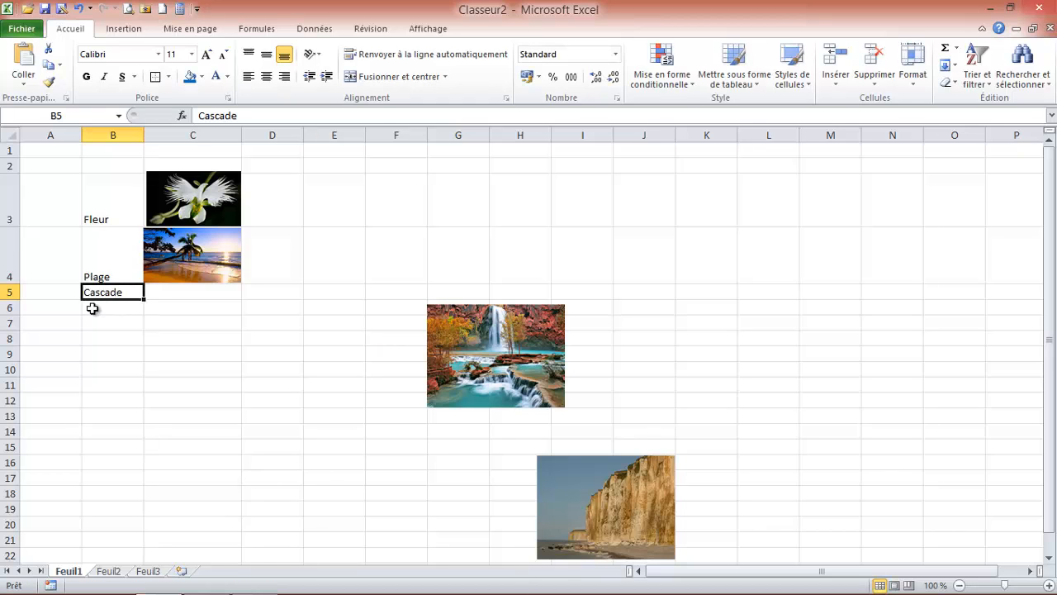
left_click_drag(11, 300, 15, 327)
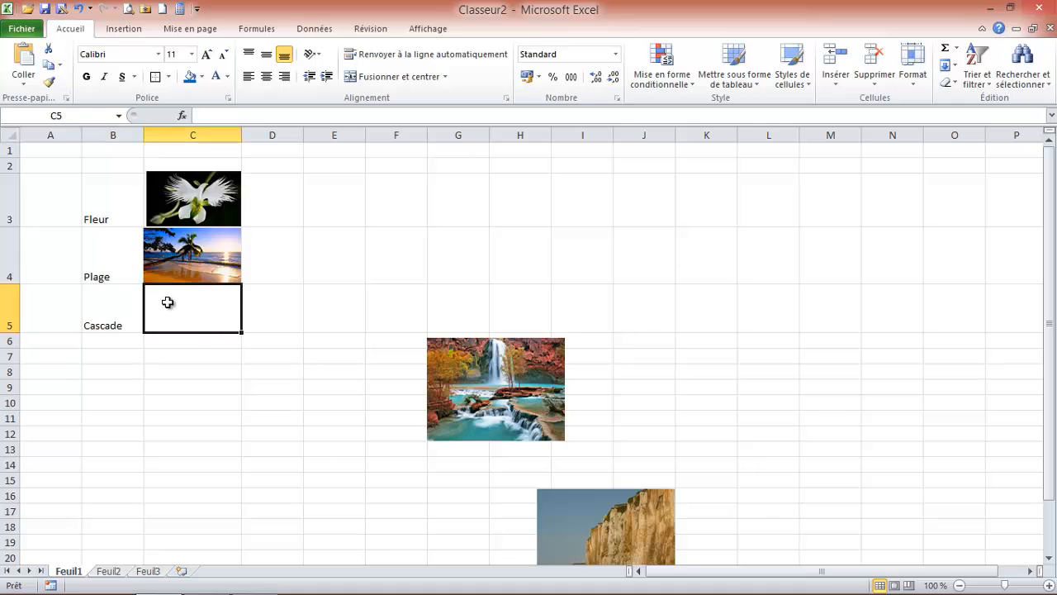
Step: Move the waterfall picture into C5, shrink it to the column width, and increase the height of row 5 for it
left_click_drag(488, 388, 212, 330)
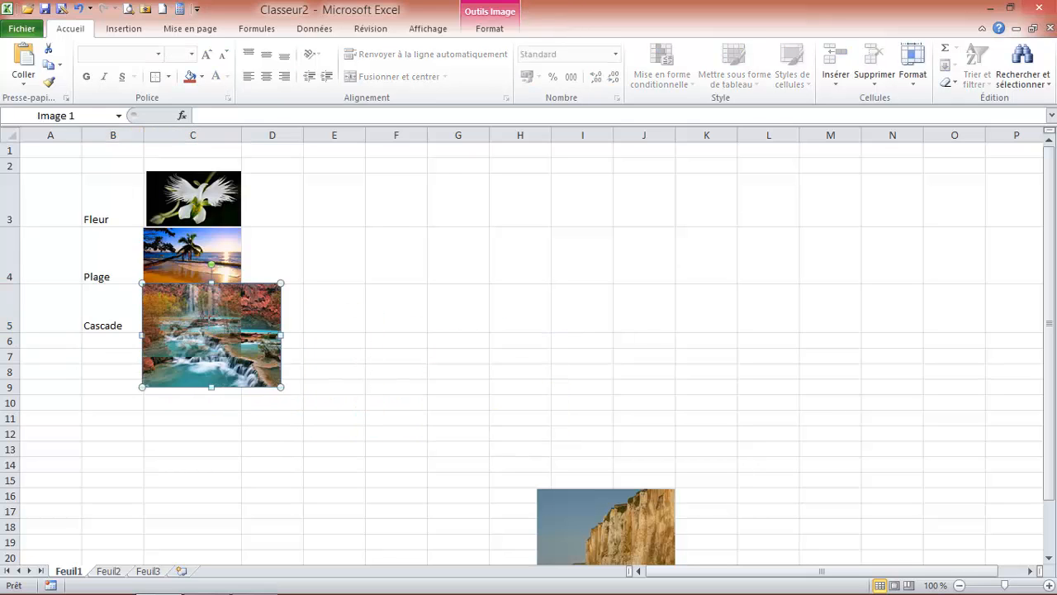
left_click_drag(281, 387, 241, 357)
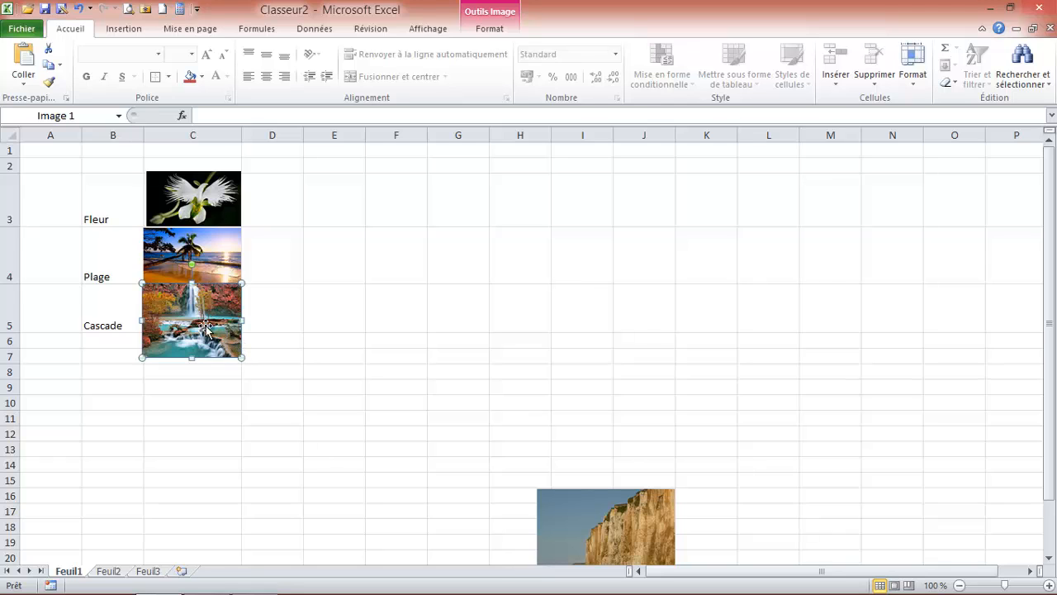
left_click_drag(17, 333, 20, 348)
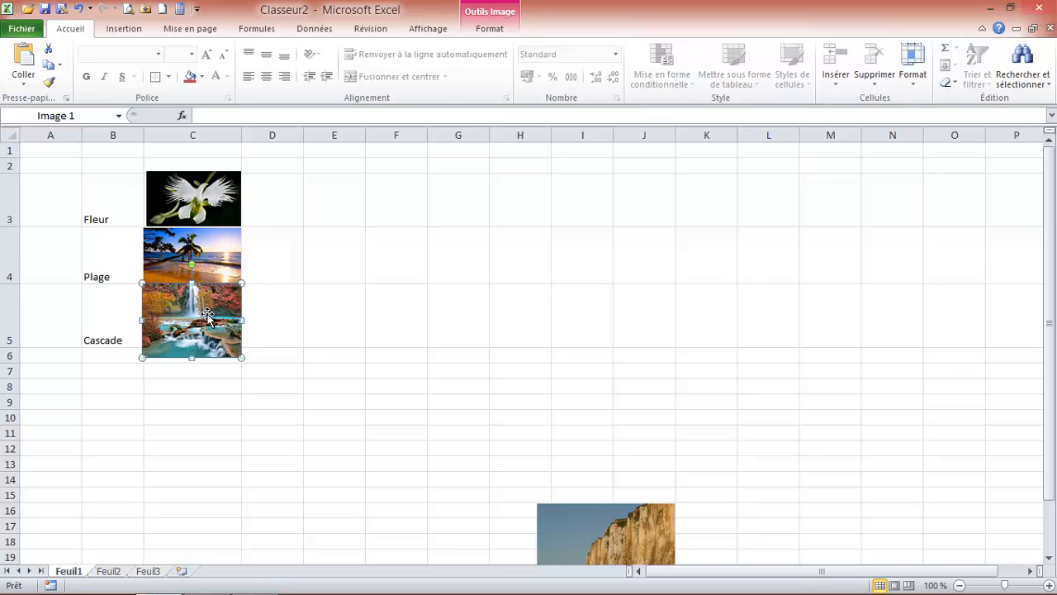
Step: Scale the waterfall picture down proportionally to a width of 3 cm
left_click(498, 30)
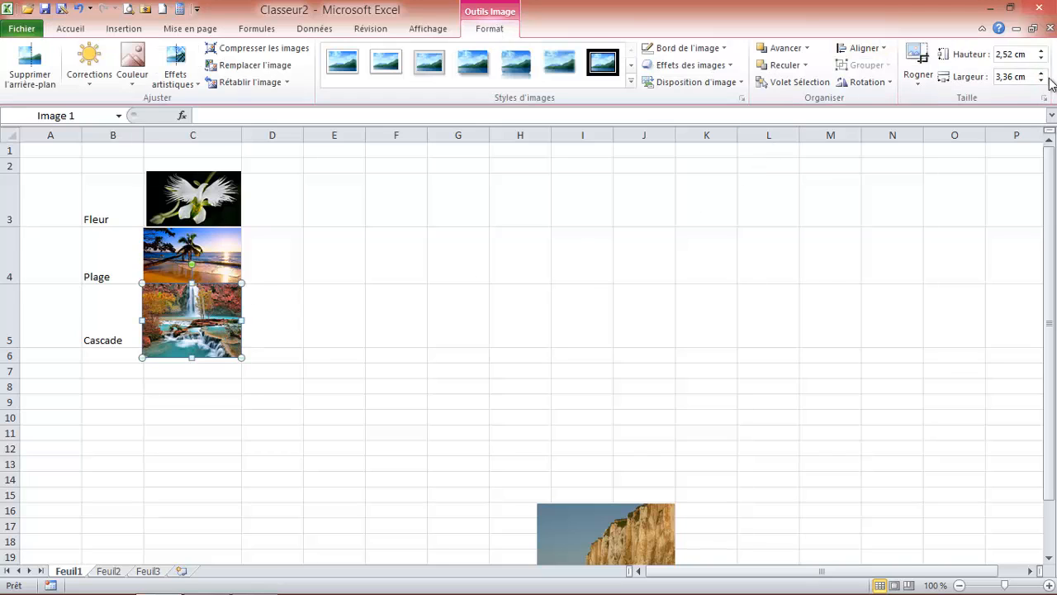
double_click(1003, 55)
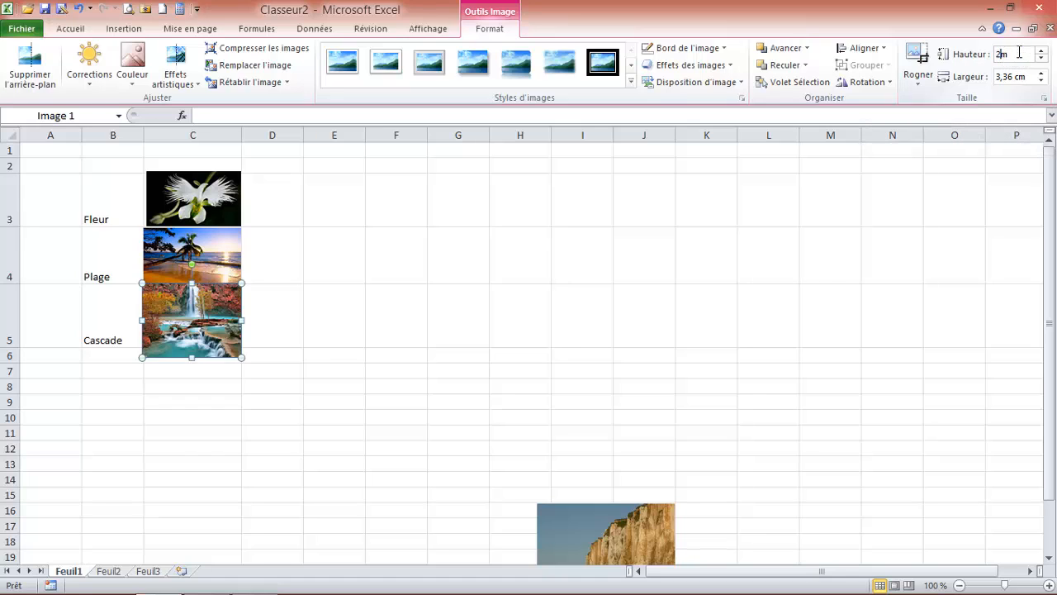
left_click(1011, 77)
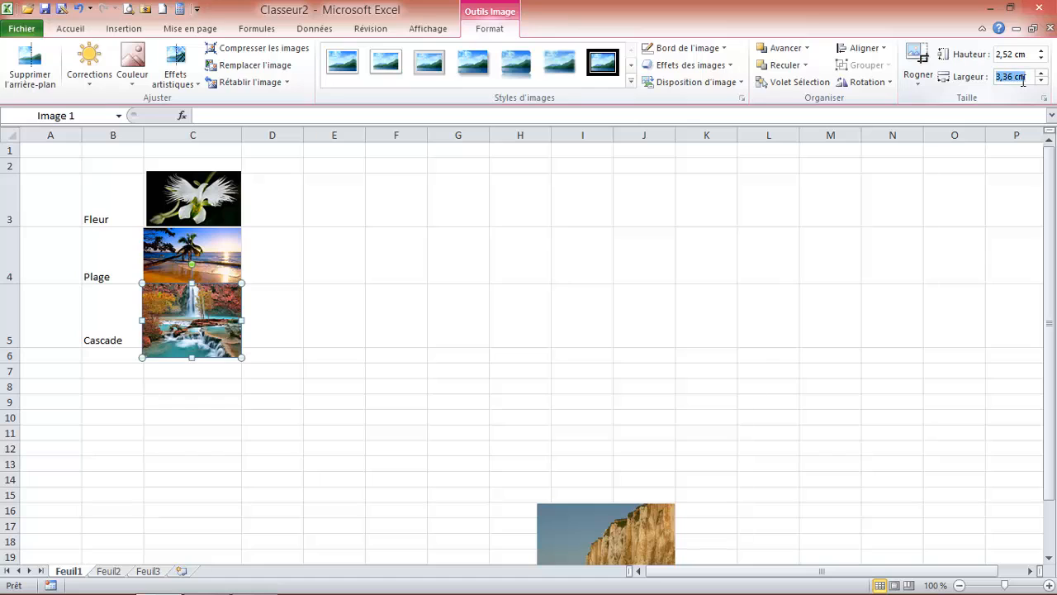
left_click(1042, 82)
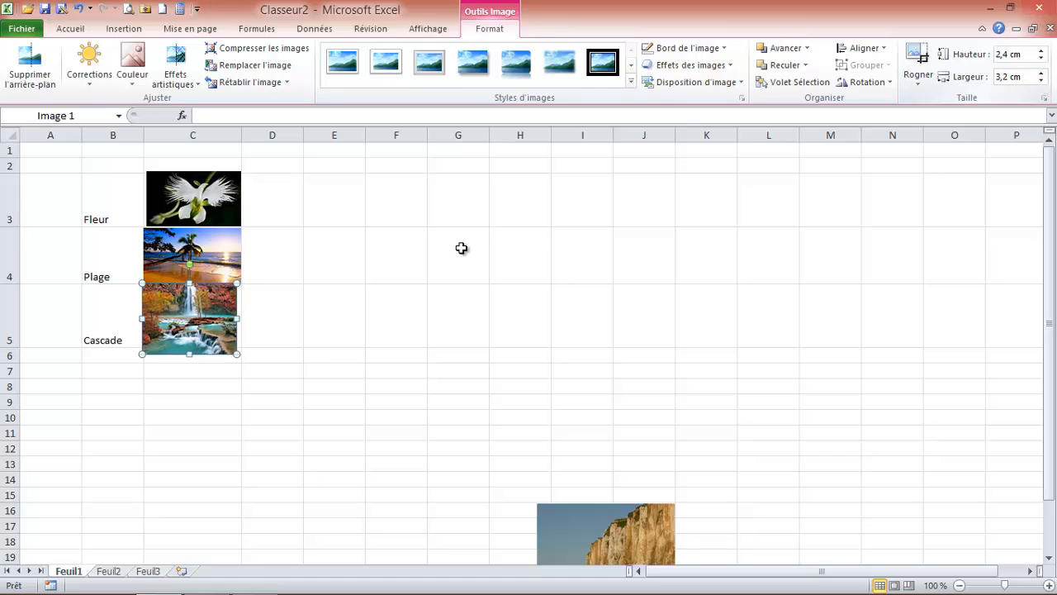
left_click(1043, 82)
left_click(1042, 83)
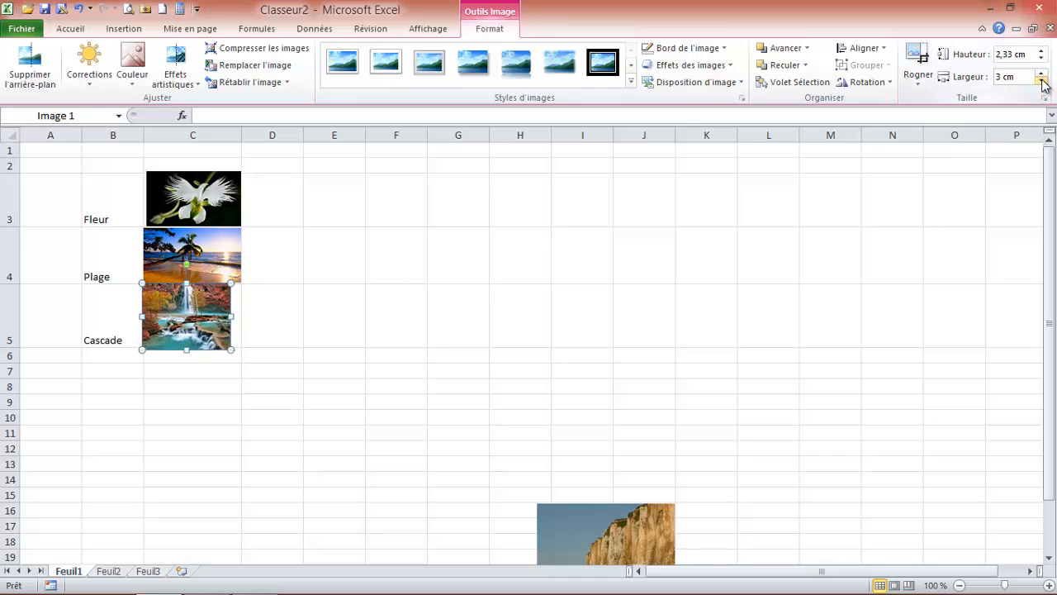
left_click(224, 369)
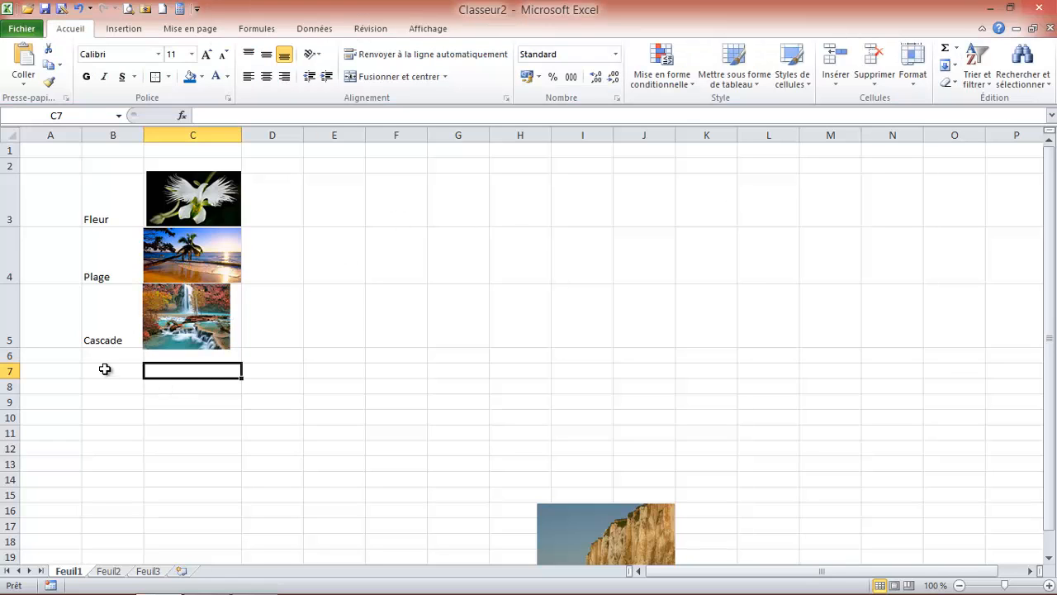
Step: Increase the height of row 5 slightly and stretch the waterfall picture horizontally to fill the width of column C
left_click(106, 356)
left_click_drag(13, 348, 14, 354)
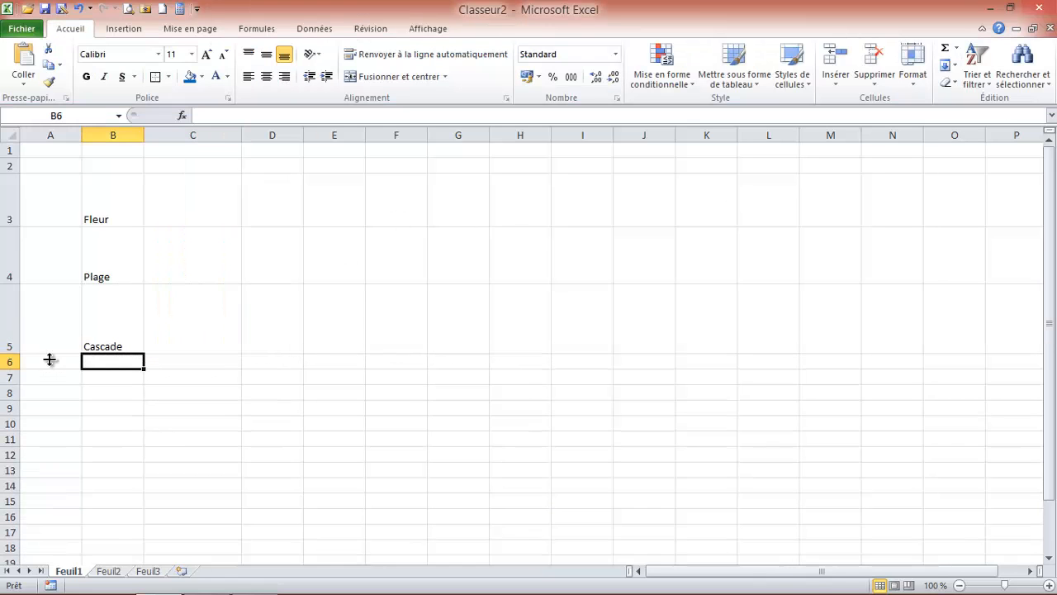
left_click(191, 327)
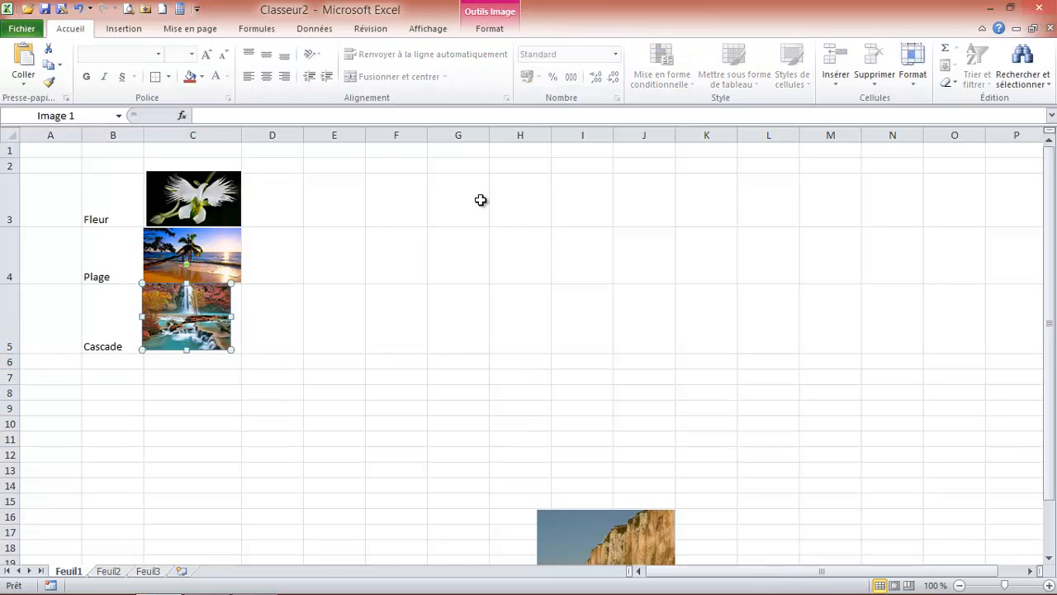
left_click_drag(231, 316, 242, 317)
left_click(179, 366)
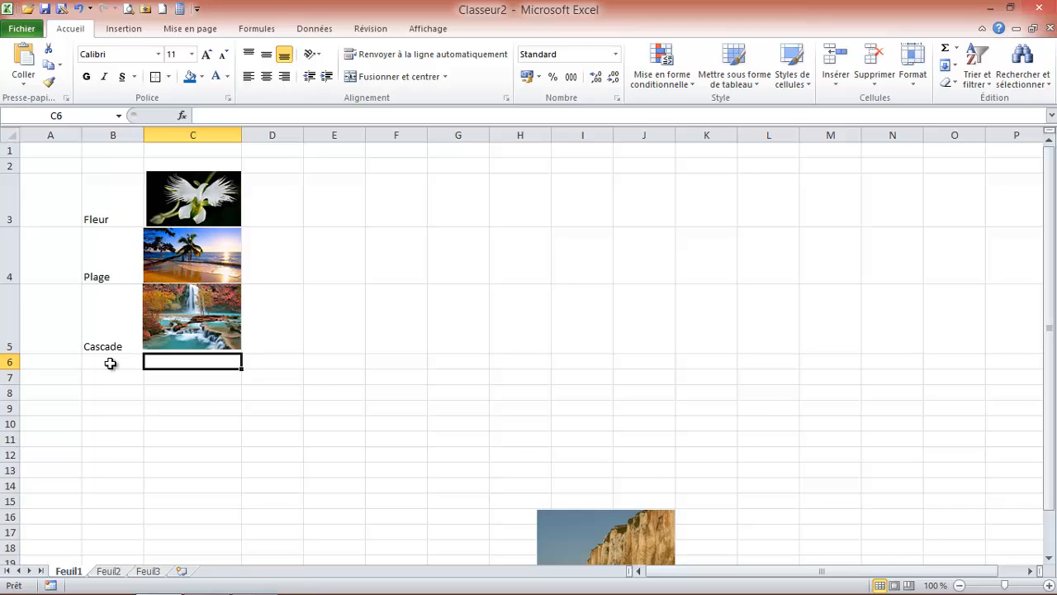
Step: Enter the label Falaise in B6 and increase the height of row 6 to hold a picture
left_click(109, 364)
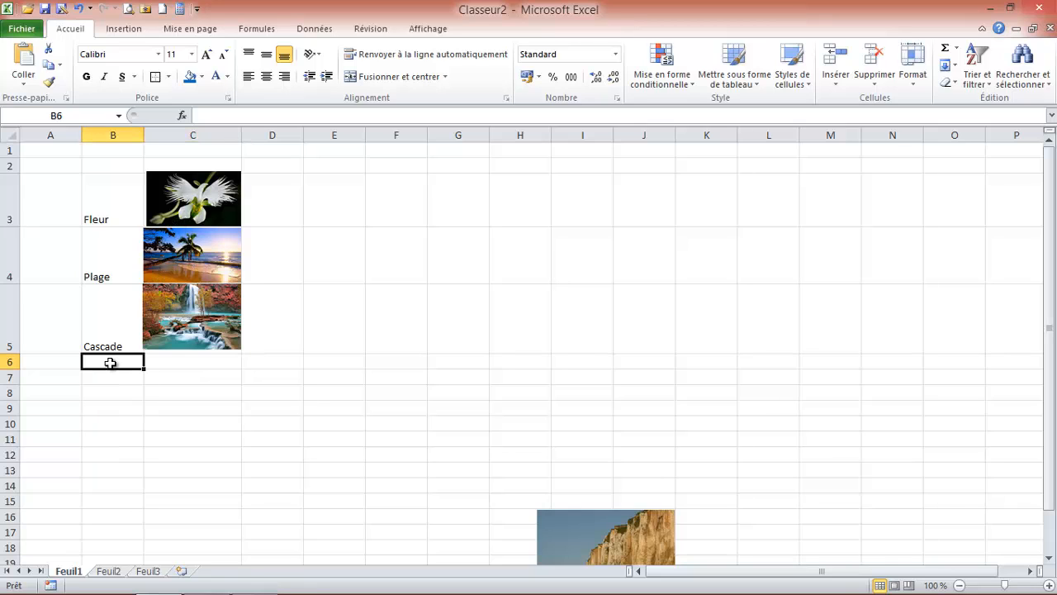
type("Falaise")
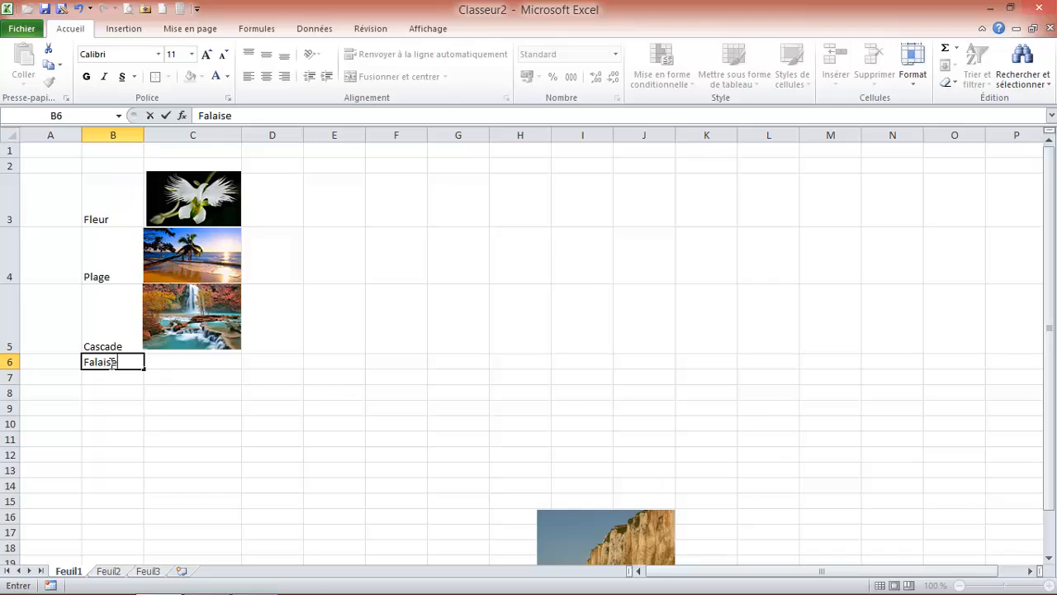
left_click(113, 421)
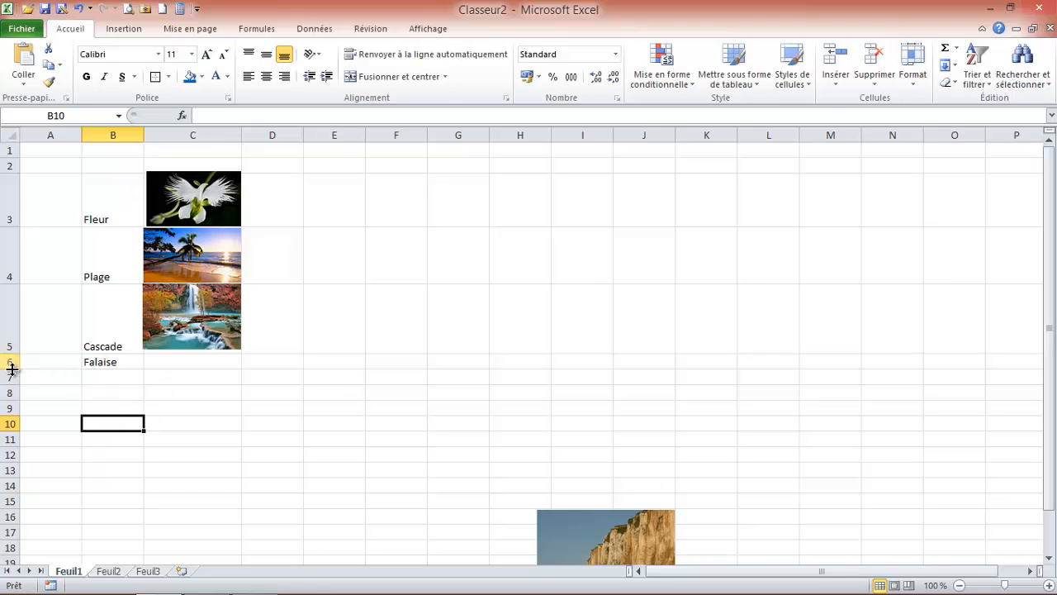
left_click_drag(12, 369, 12, 399)
left_click(182, 384)
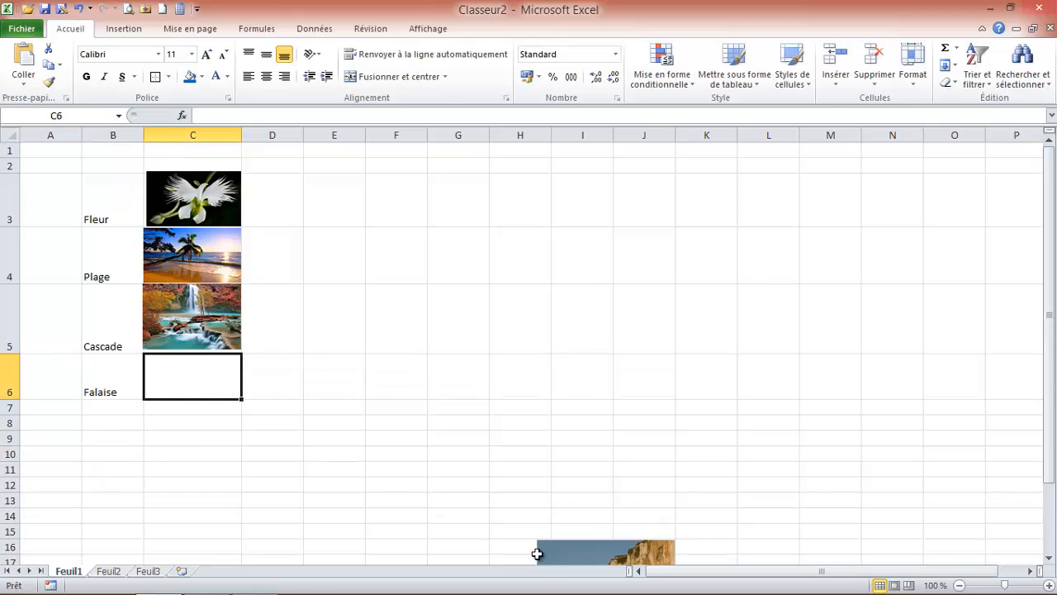
Step: Move the cliff picture into C6, increase the height of row 6, and shrink the picture to the column width
left_click_drag(564, 546, 416, 348)
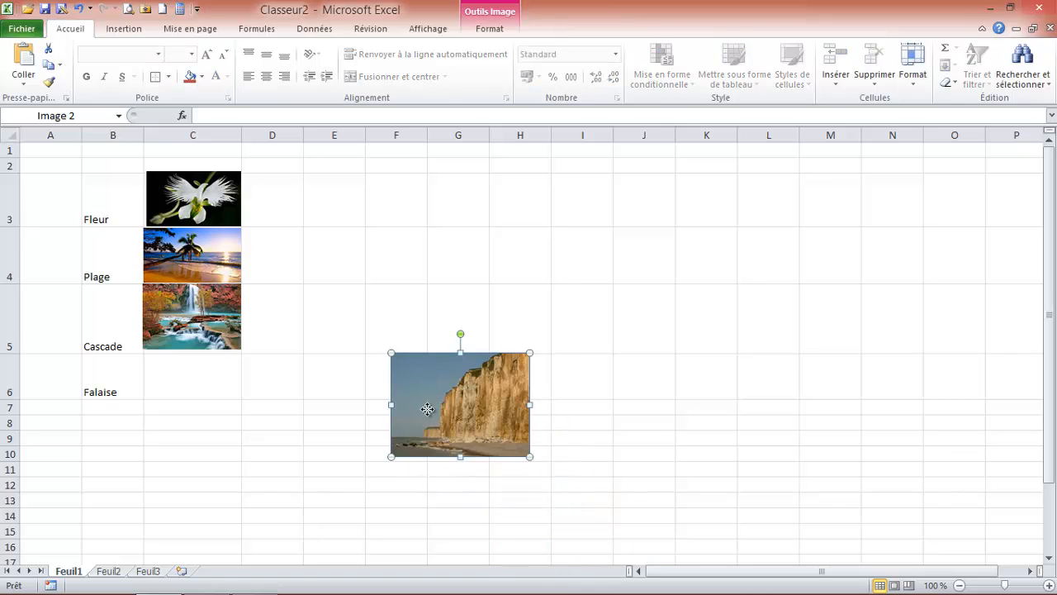
left_click_drag(435, 410, 177, 408)
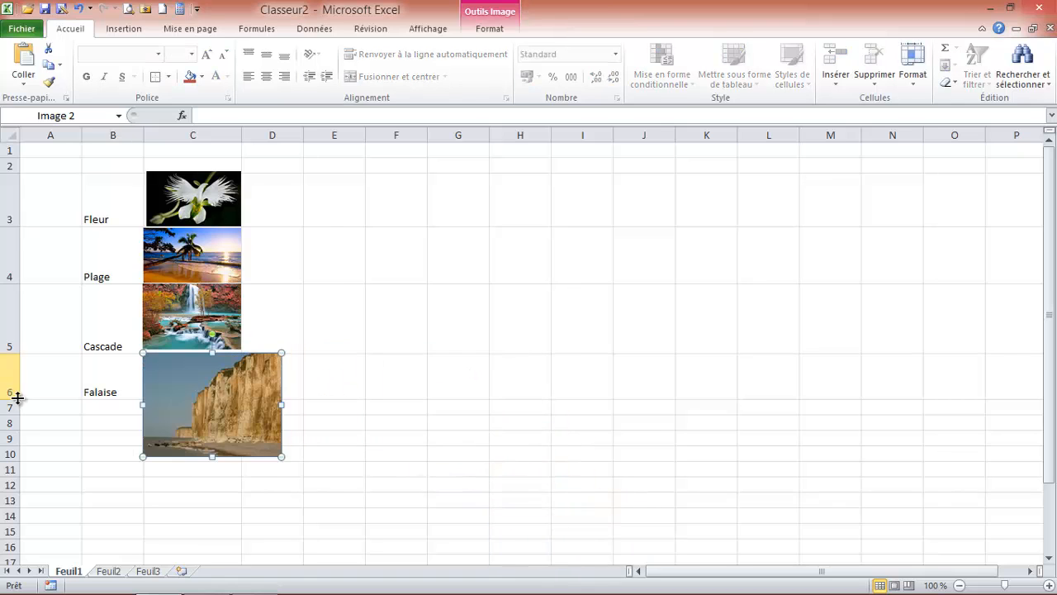
left_click_drag(12, 400, 12, 425)
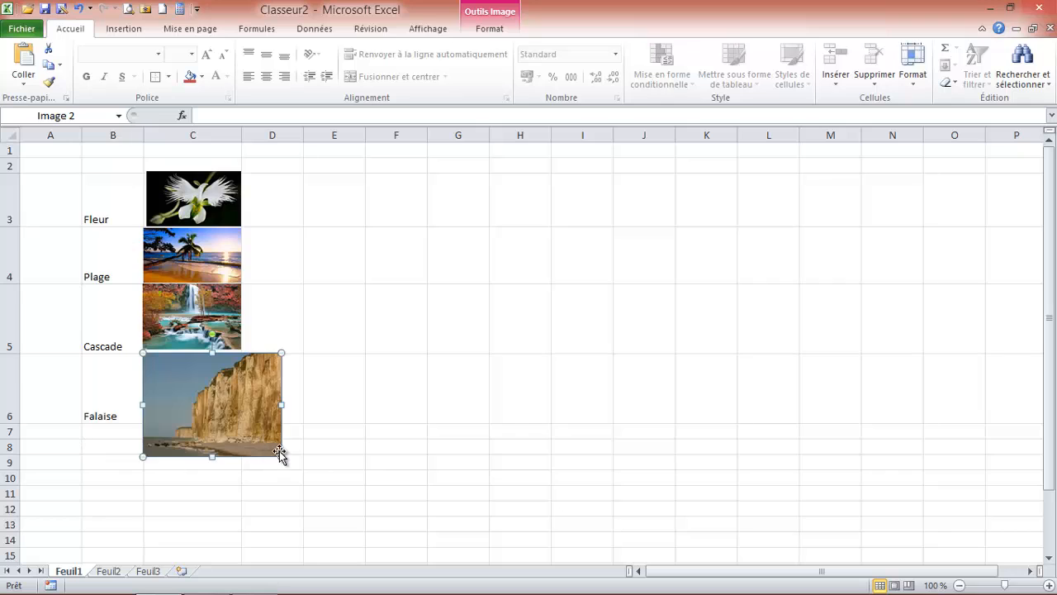
left_click_drag(282, 457, 249, 427)
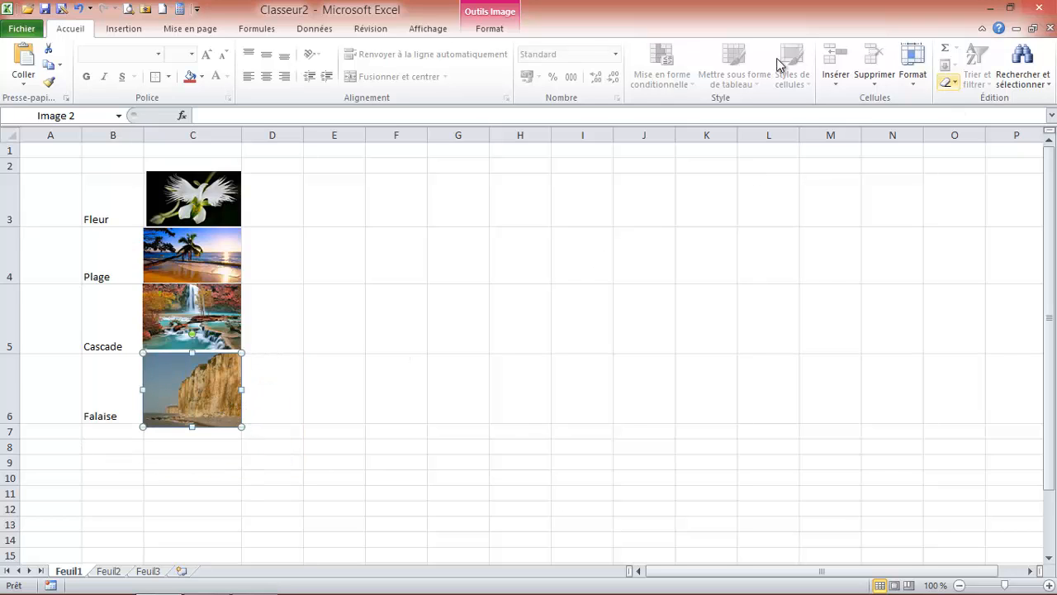
Step: Scale the cliff picture down proportionally to a width of 3.1 cm, and stretch it horizontally to fill column C
left_click(491, 35)
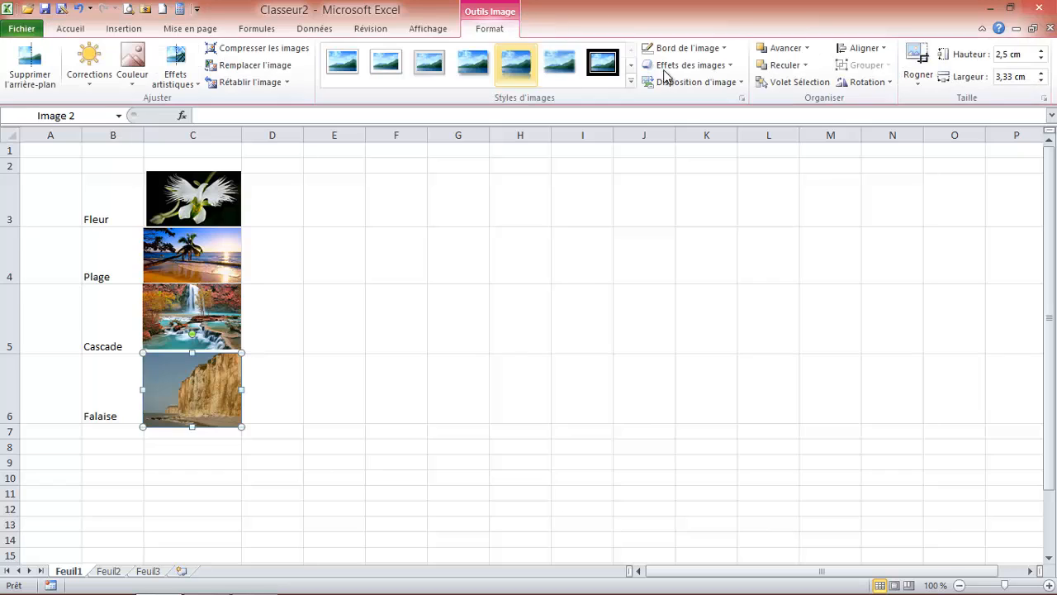
left_click(1041, 80)
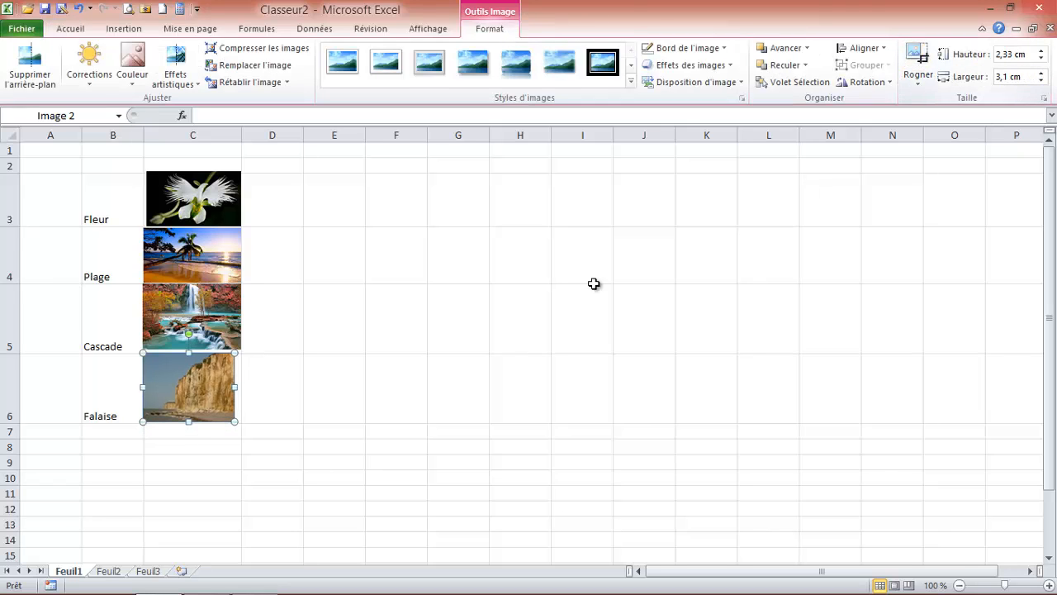
left_click_drag(236, 385, 241, 384)
left_click(328, 319)
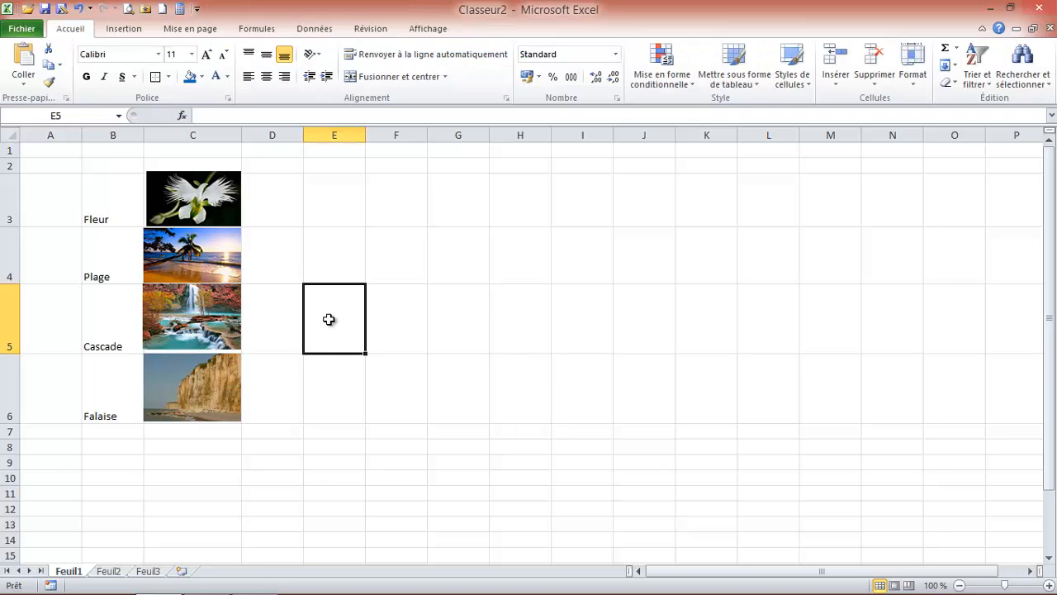
Step: Increase the height of row 3 slightly so the flower picture fits within its cell
left_click(147, 199)
left_click_drag(7, 226, 7, 228)
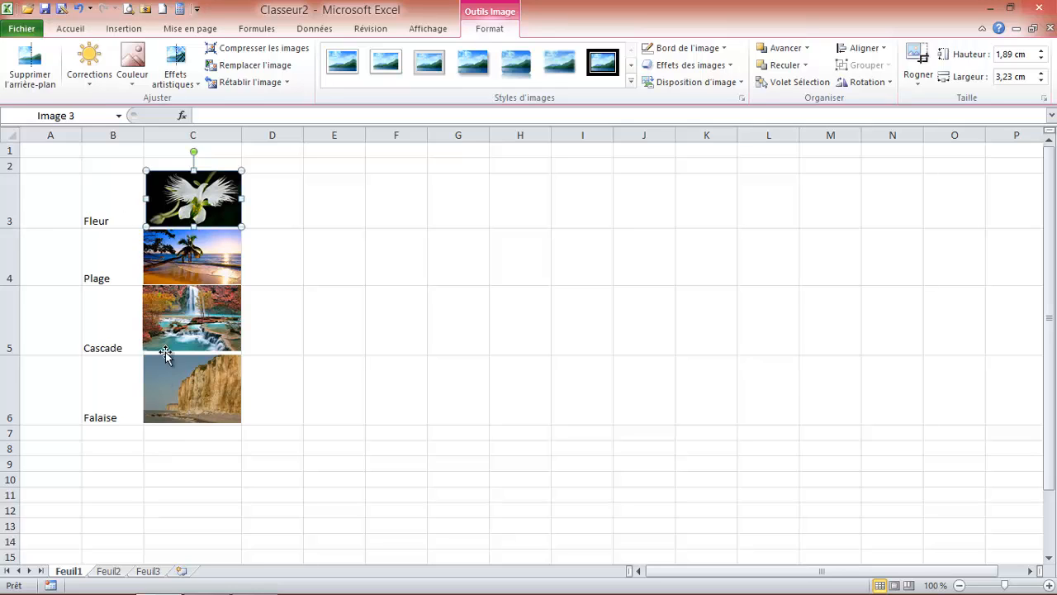
left_click(288, 207)
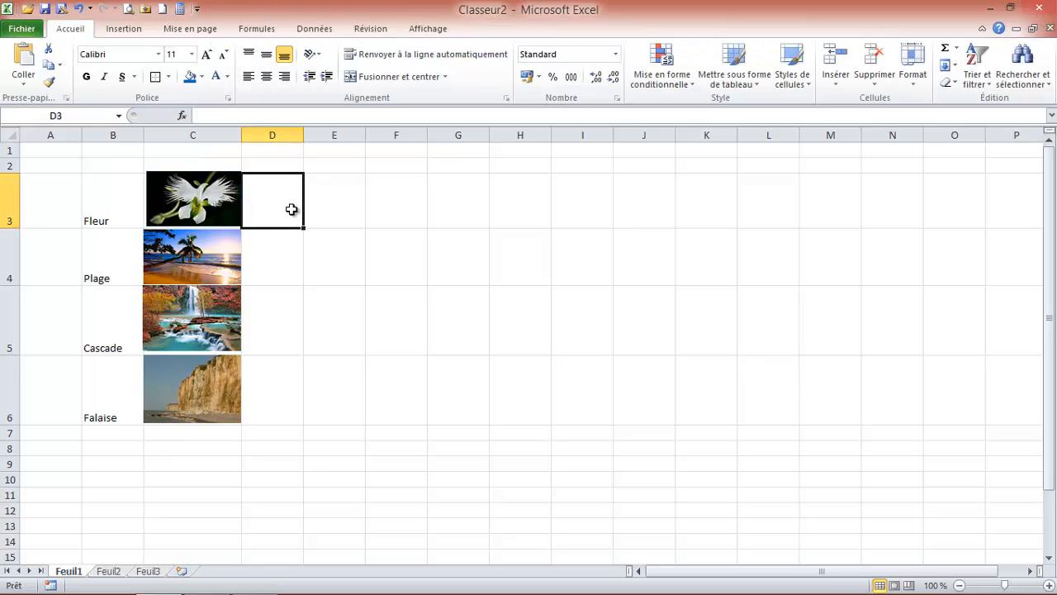
Step: Make the labels in B3:B6 bold and centre them horizontally and vertically in their cells
left_click(106, 208)
double_click(106, 208)
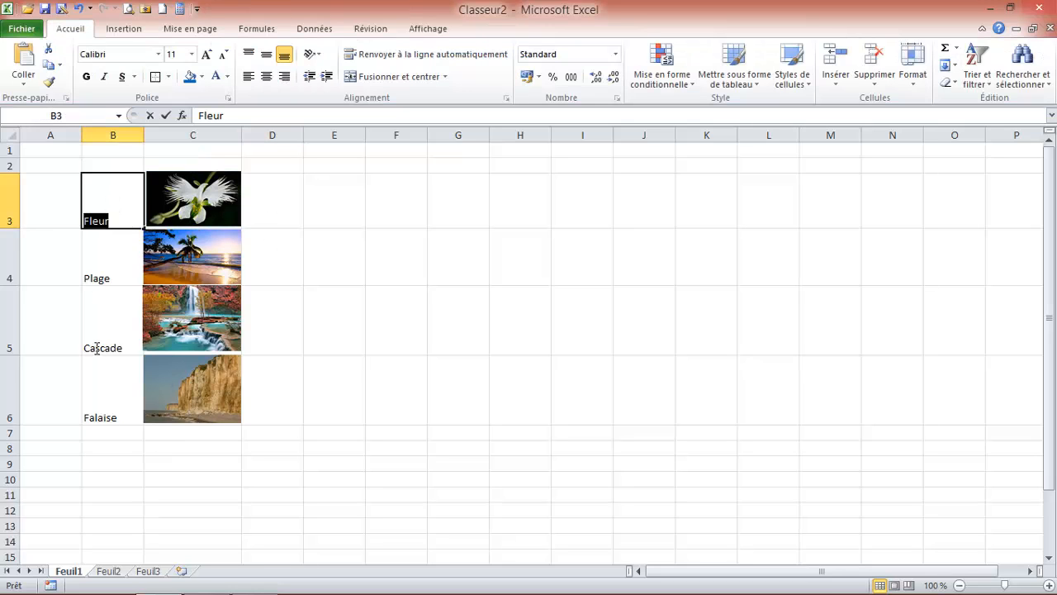
left_click(366, 253)
left_click_drag(113, 208, 97, 379)
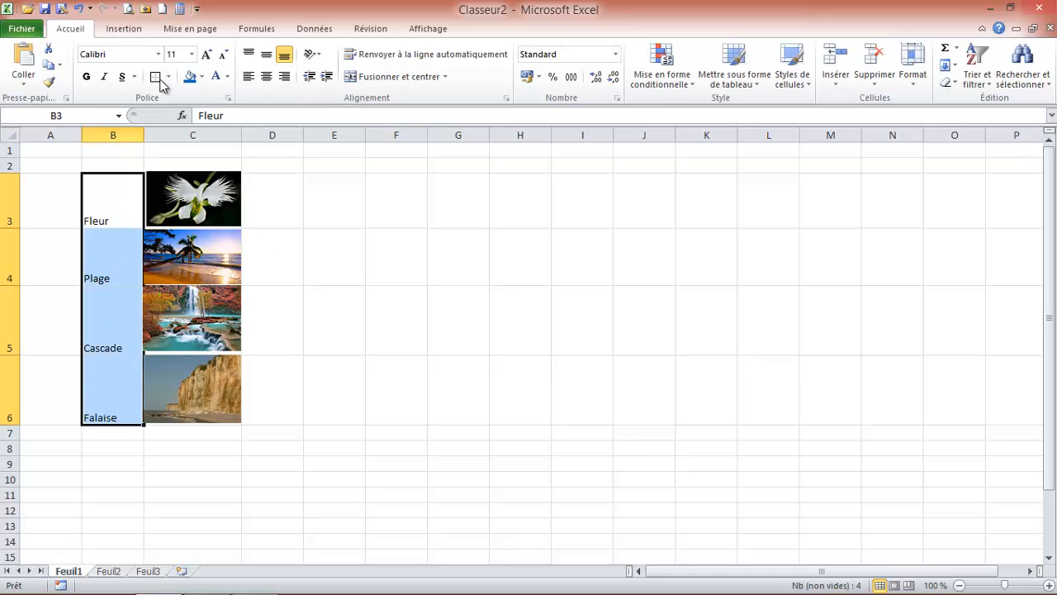
left_click(86, 76)
left_click(266, 76)
left_click(266, 54)
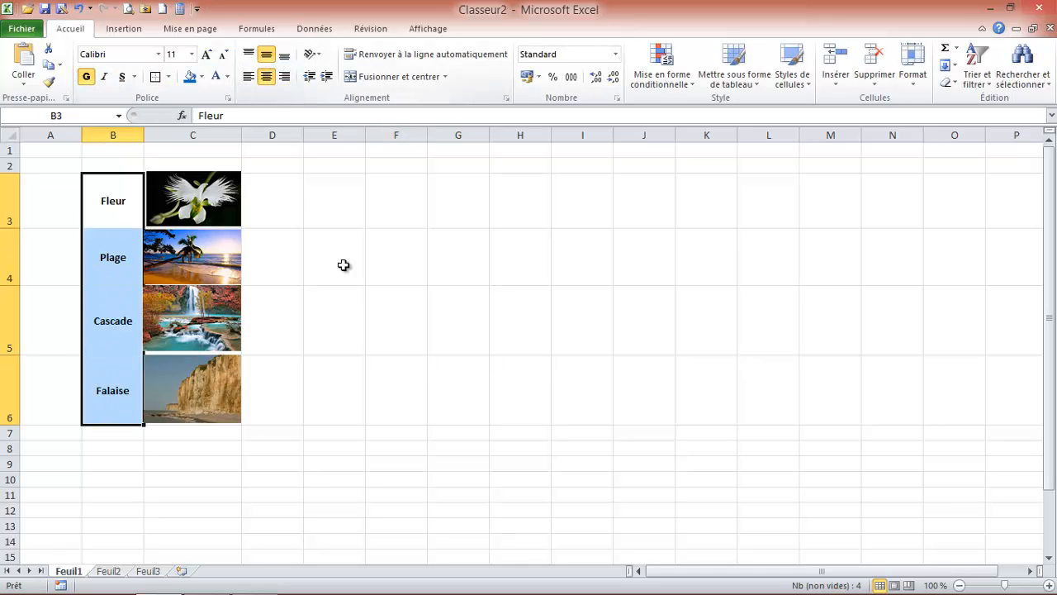
left_click(342, 264)
left_click(405, 332)
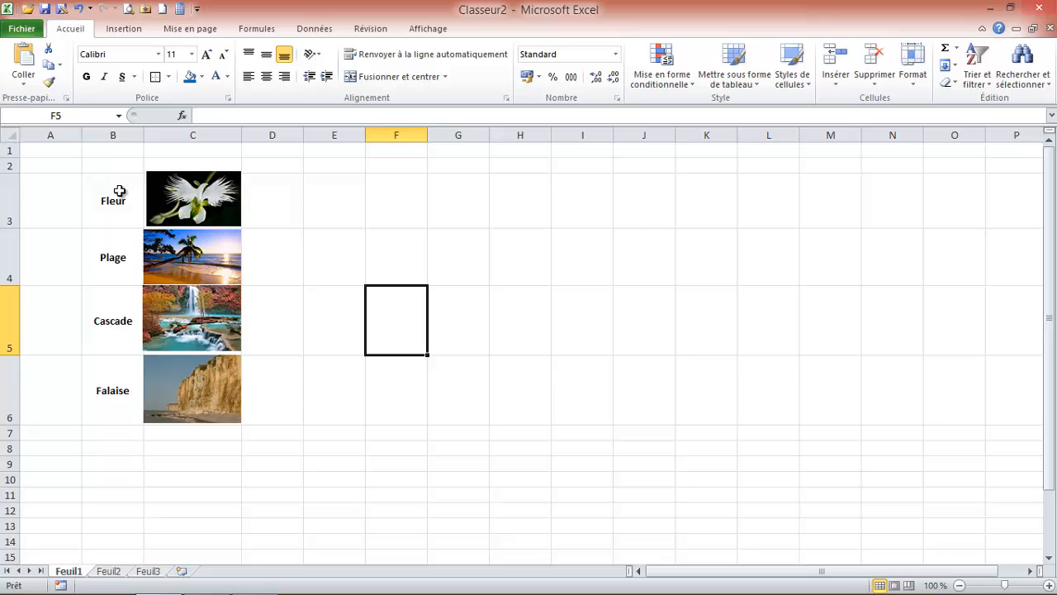
Step: Name the label range B3:B6 Mes_Images
left_click_drag(120, 191, 112, 373)
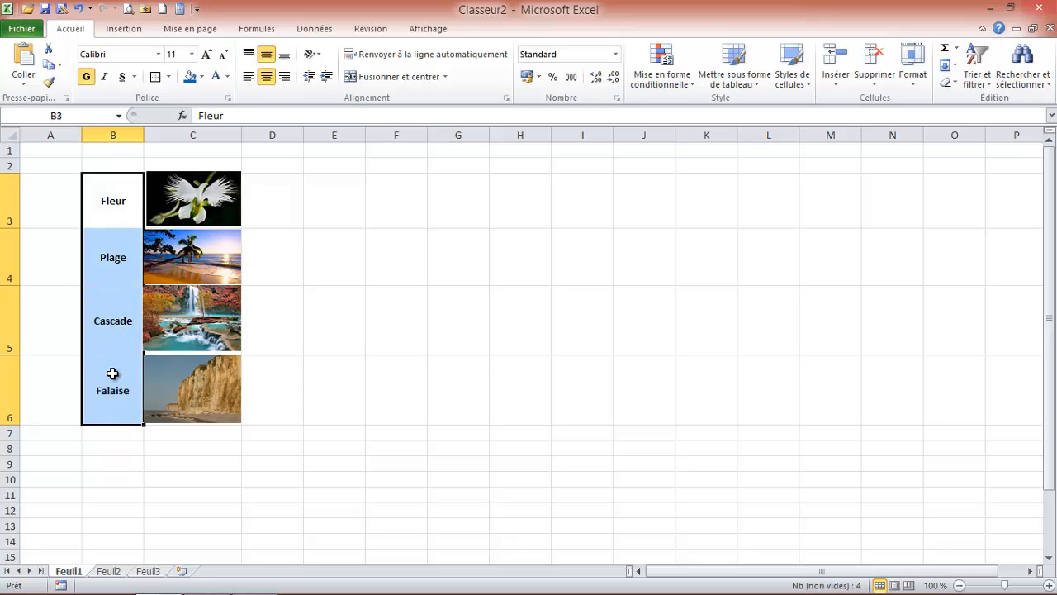
left_click(415, 252)
left_click_drag(116, 195, 94, 368)
left_click(76, 116)
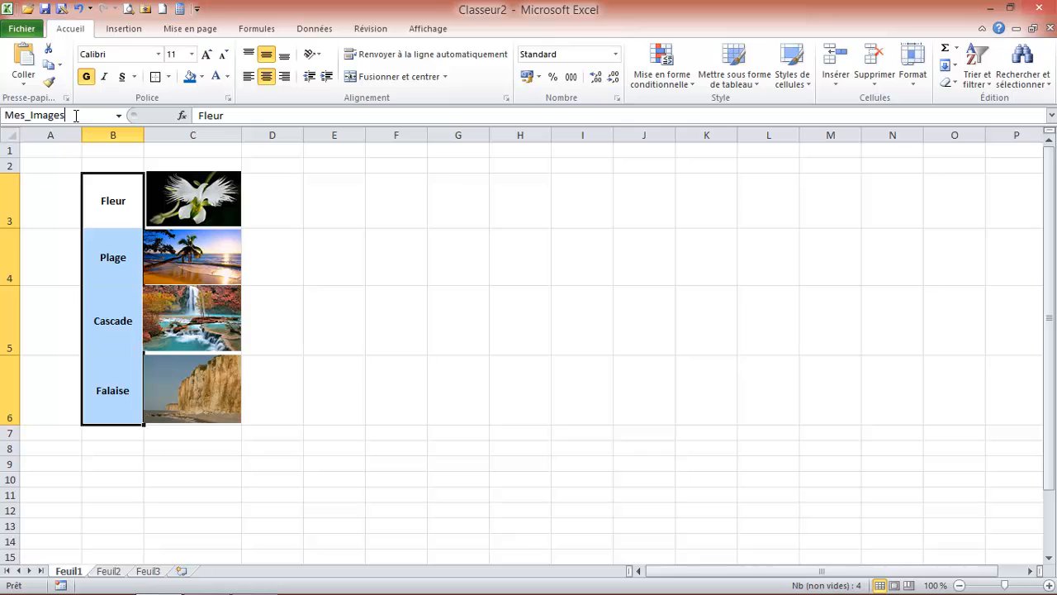
key("Return")
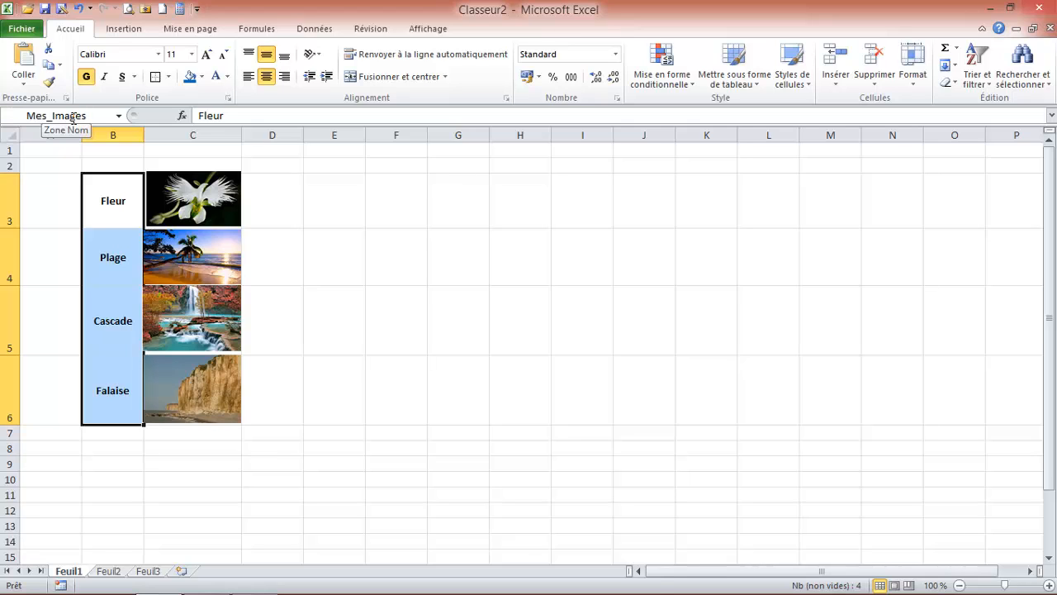
Step: Check the range name by selecting single labels in column B and then the whole range B3:B6
left_click(97, 188)
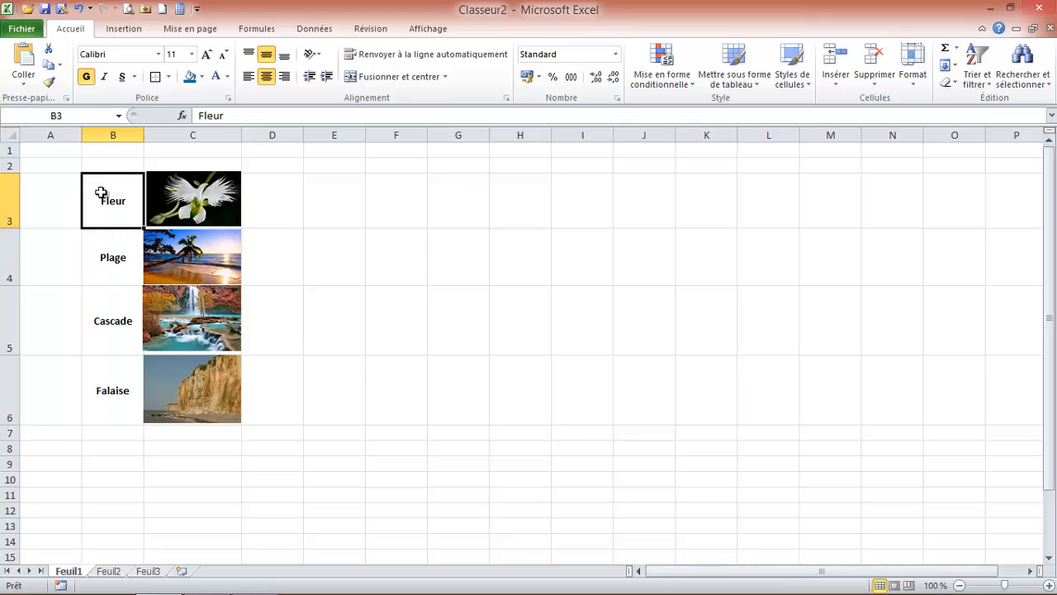
left_click(99, 254)
left_click(100, 308)
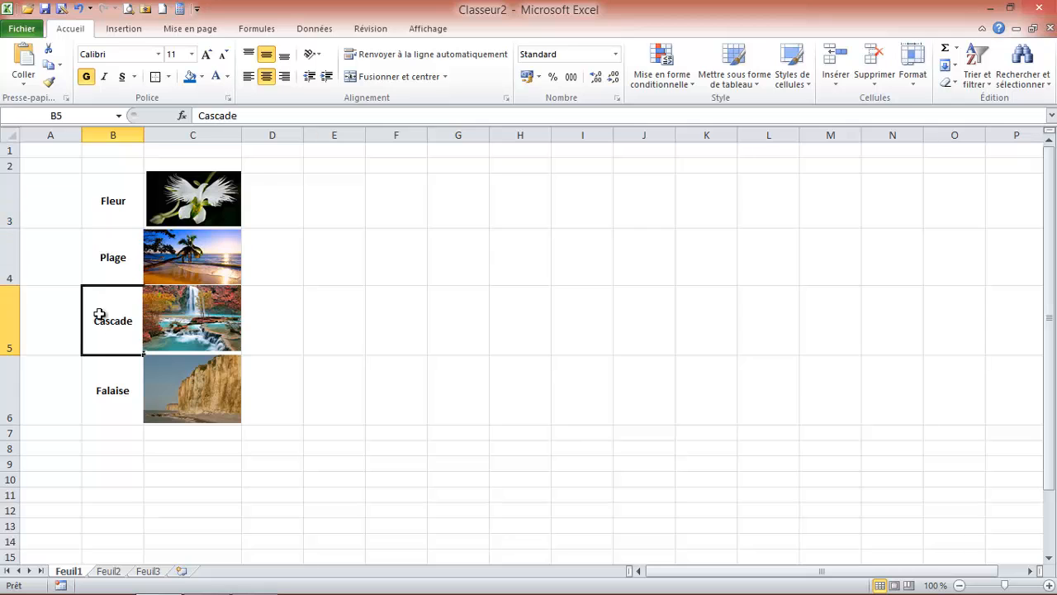
double_click(125, 199)
left_click_drag(108, 198, 107, 363)
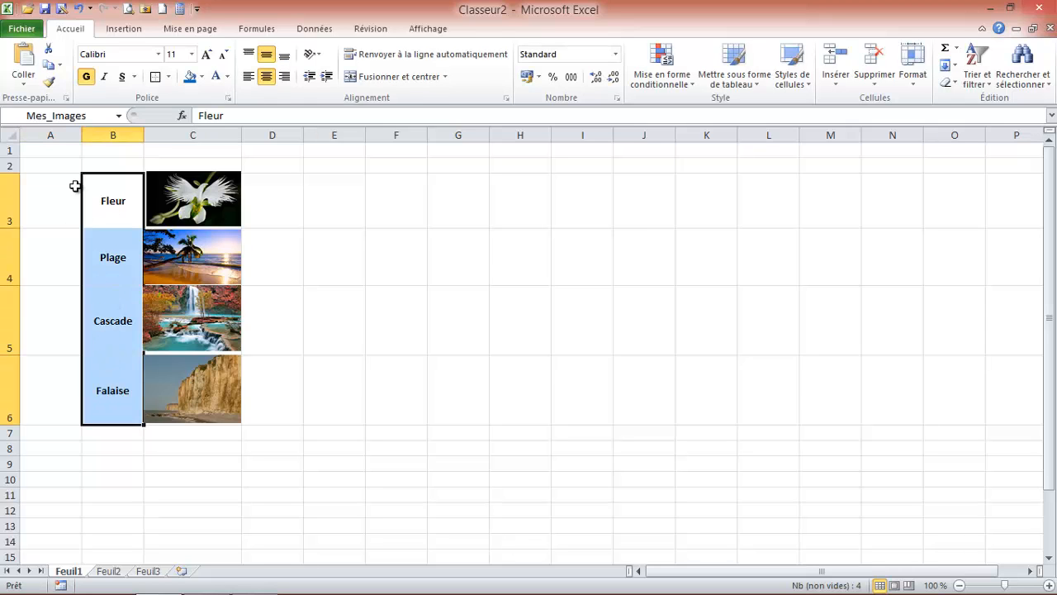
Step: Enter the heading "Sélection de l'image" in F1, and merge and centre the cells F2:G2 below it
left_click(390, 163)
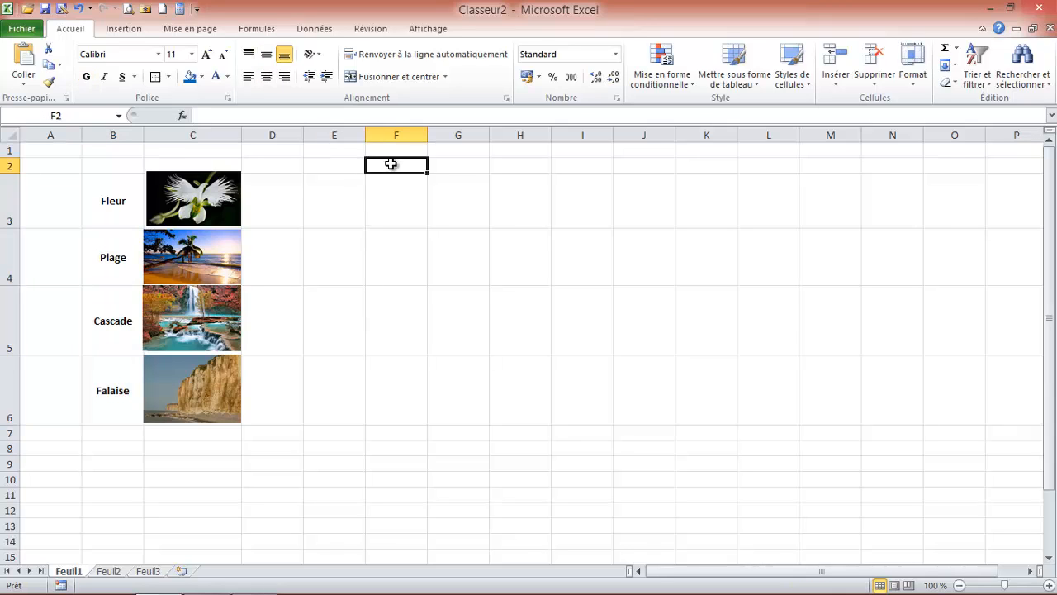
left_click(390, 151)
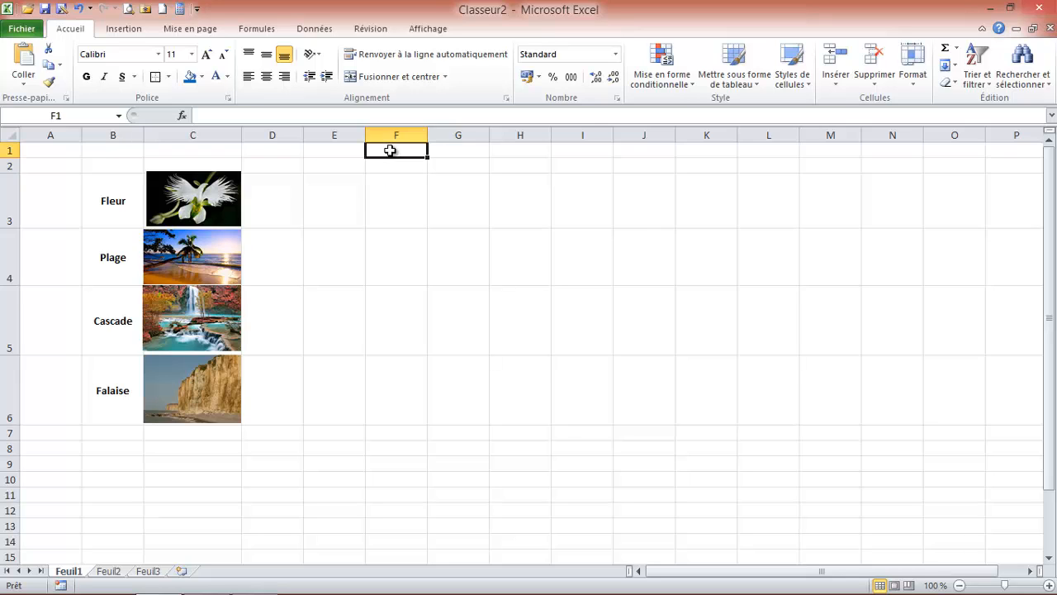
type("Sém")
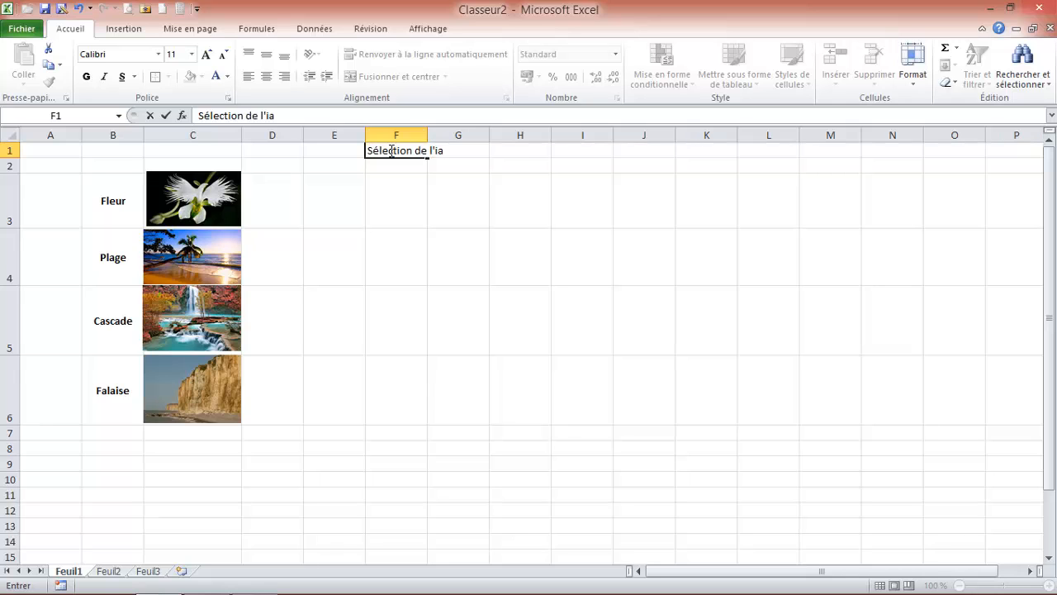
type("e")
key("Return")
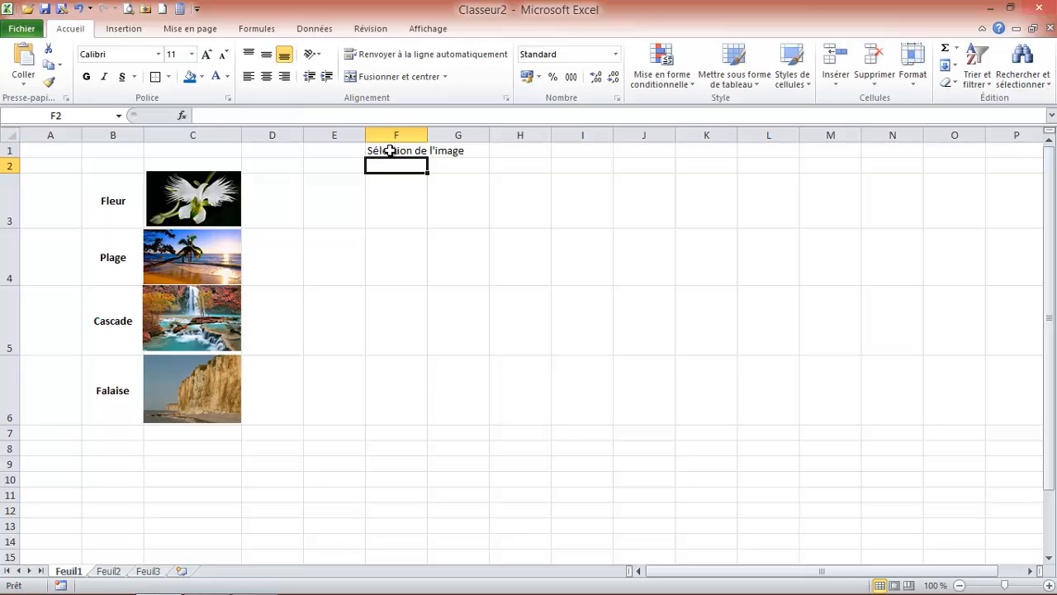
left_click_drag(391, 166, 435, 174)
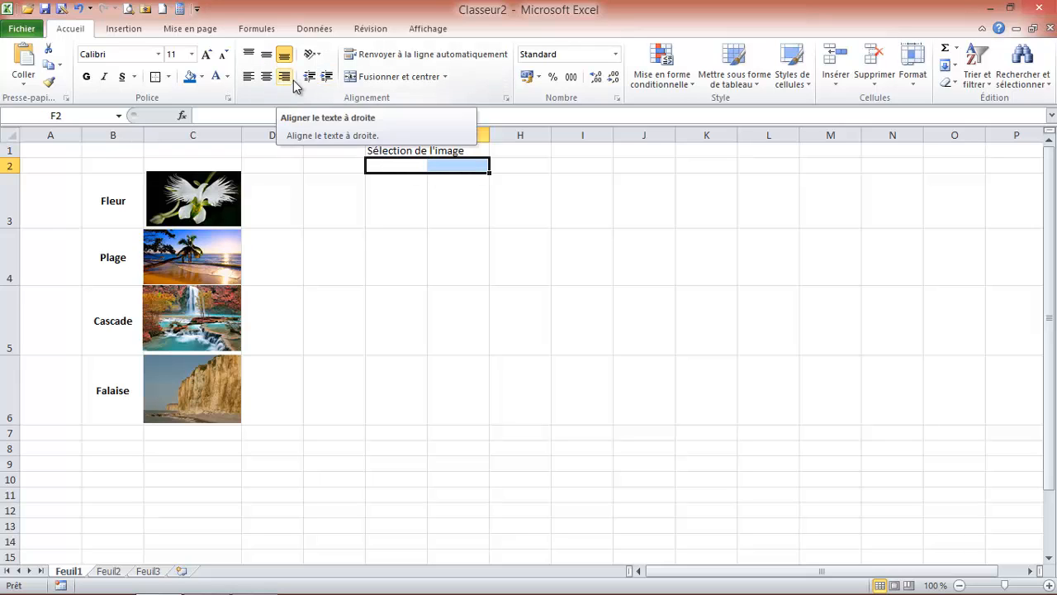
left_click(376, 76)
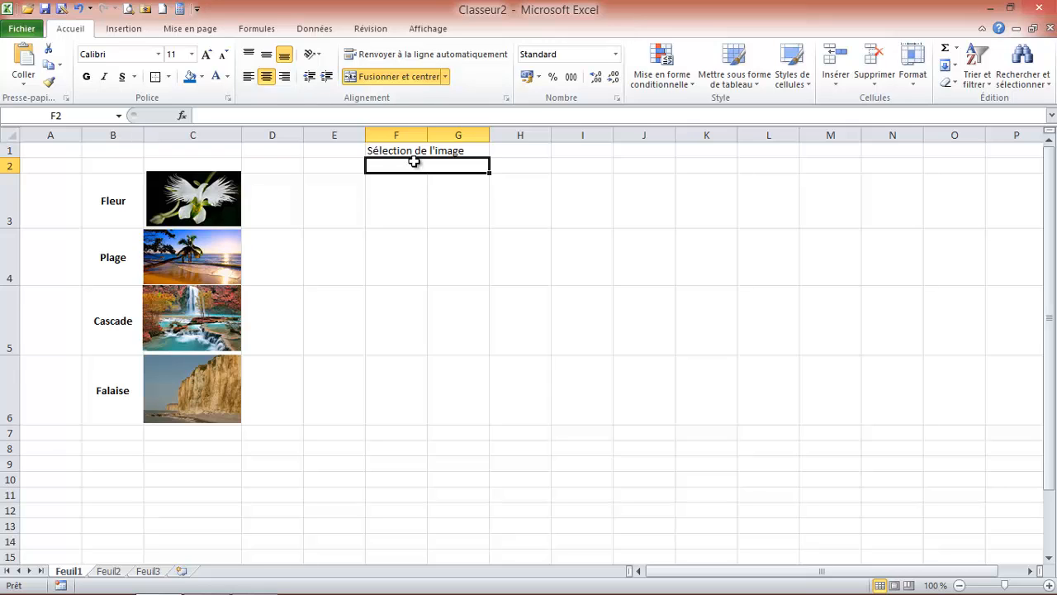
Step: Add data validation to the merged cell F2 that allows a list (Liste) with the source =Mes_Images
left_click(325, 29)
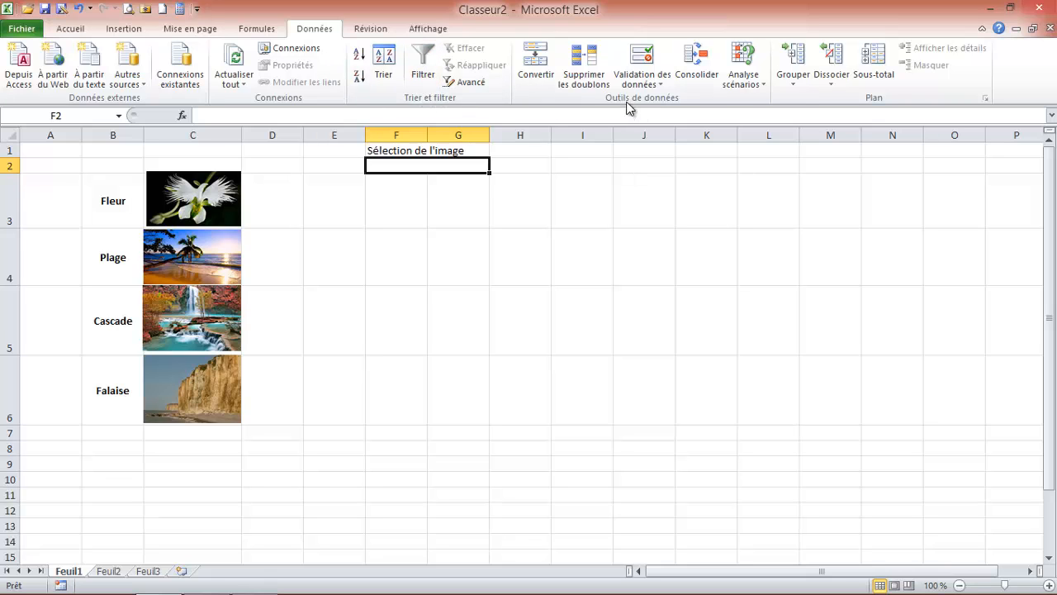
left_click(653, 65)
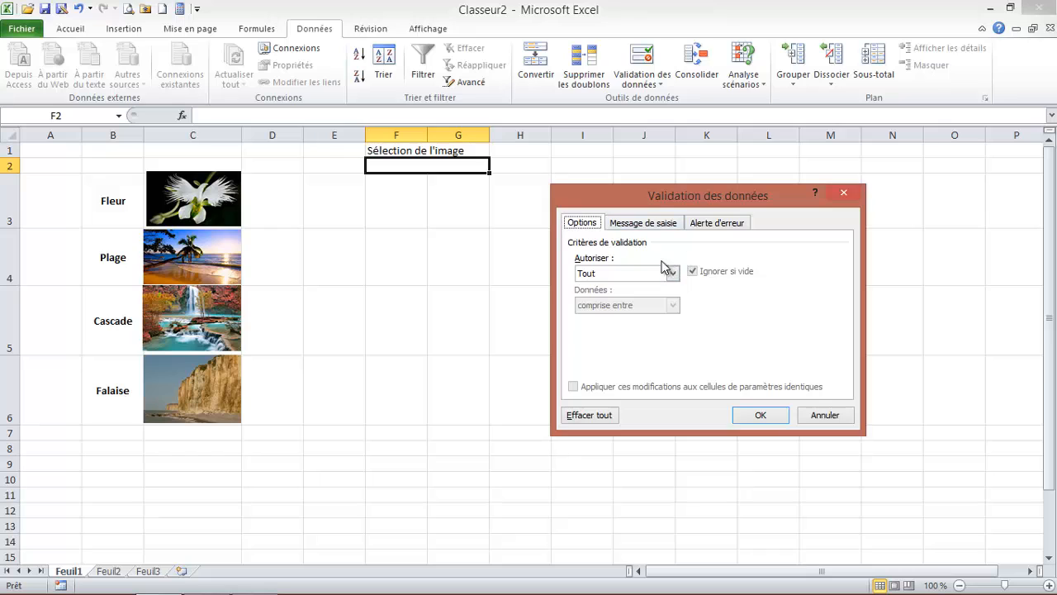
left_click(673, 273)
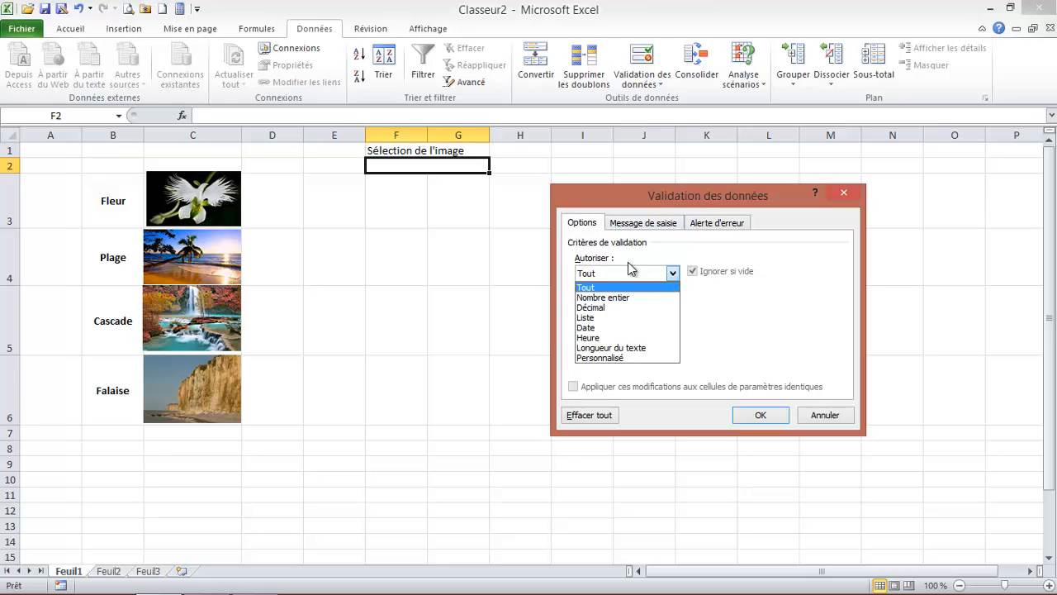
left_click(587, 323)
left_click(592, 335)
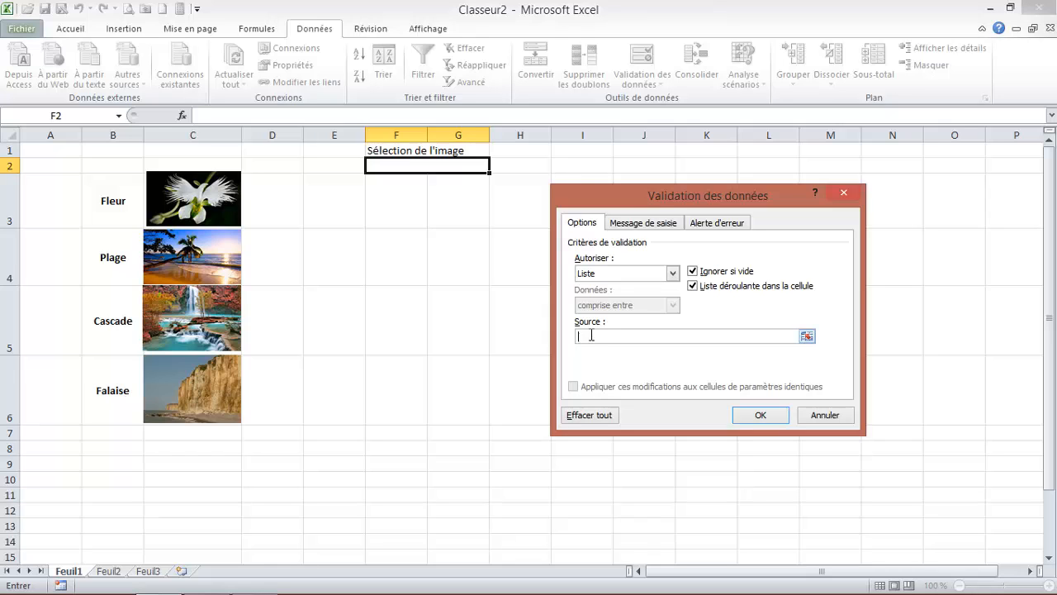
key("F3")
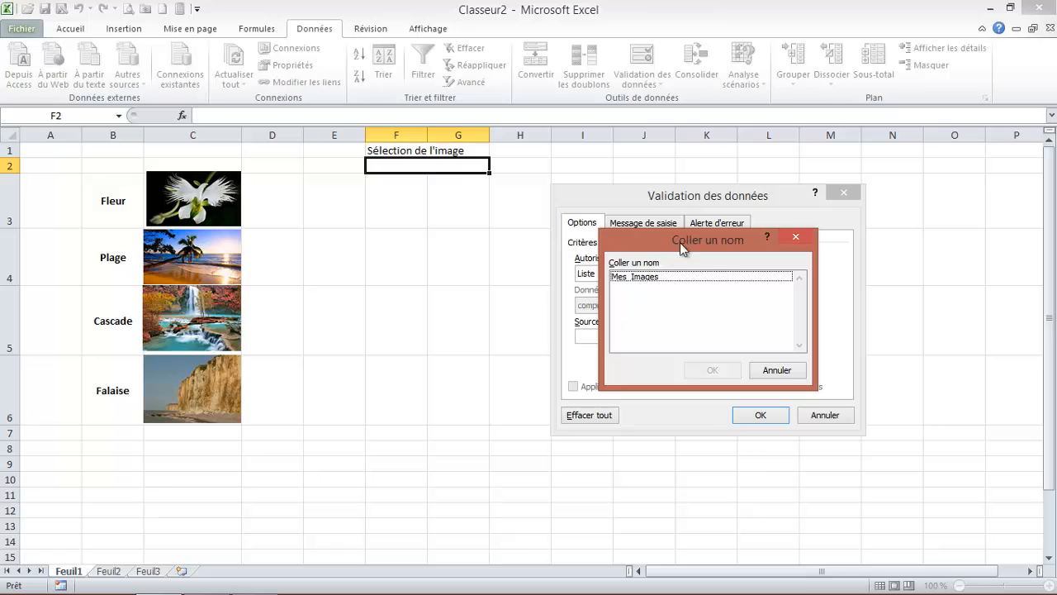
left_click(628, 278)
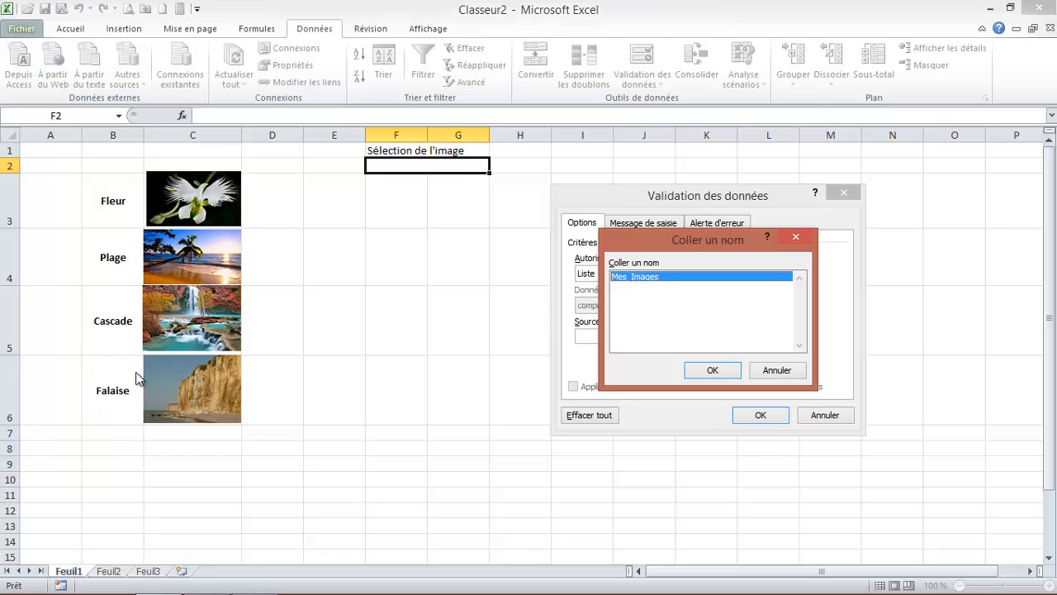
left_click(712, 370)
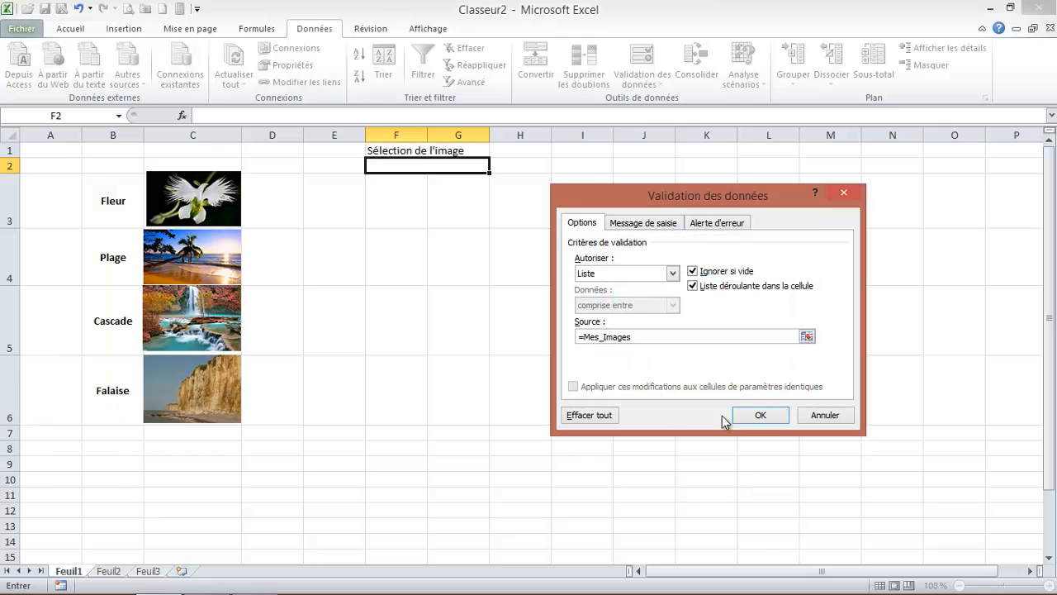
left_click(759, 416)
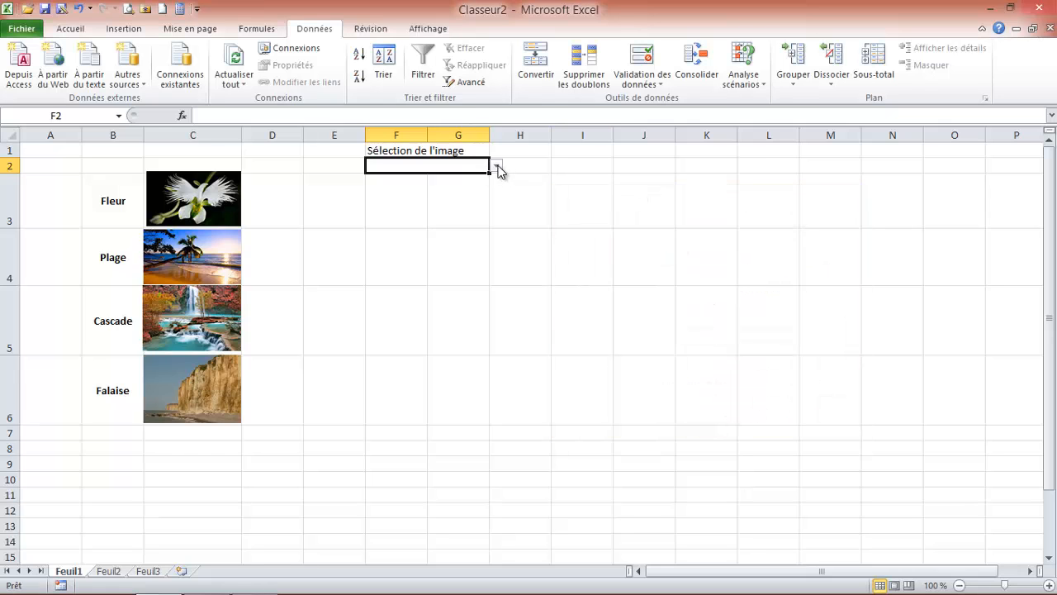
Step: Test the drop-down list in F2 by choosing Fleur, Plage, Cascade and Falaise in turn
left_click(496, 166)
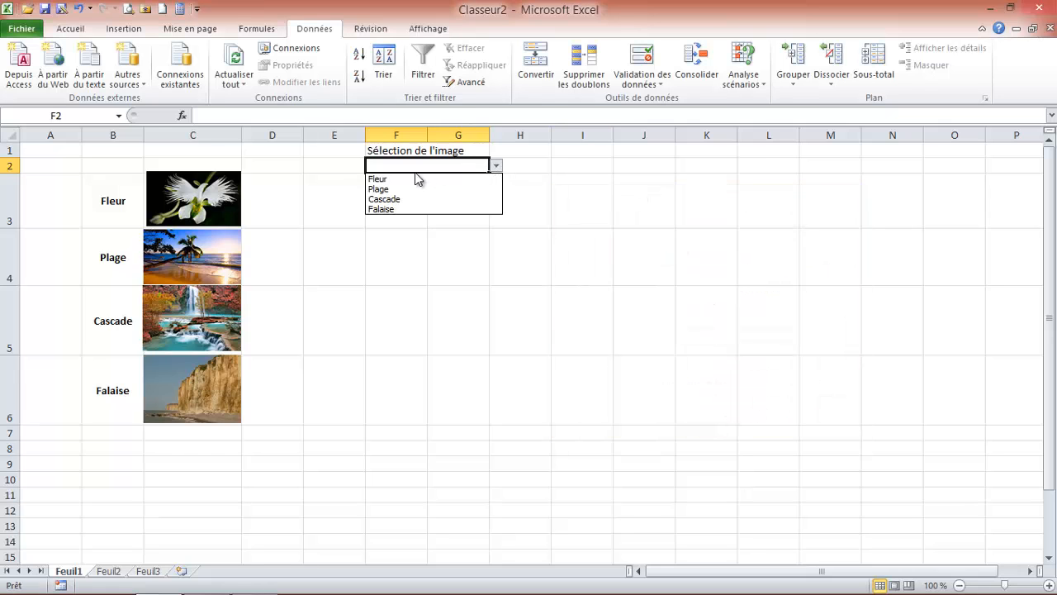
left_click(381, 178)
left_click(497, 167)
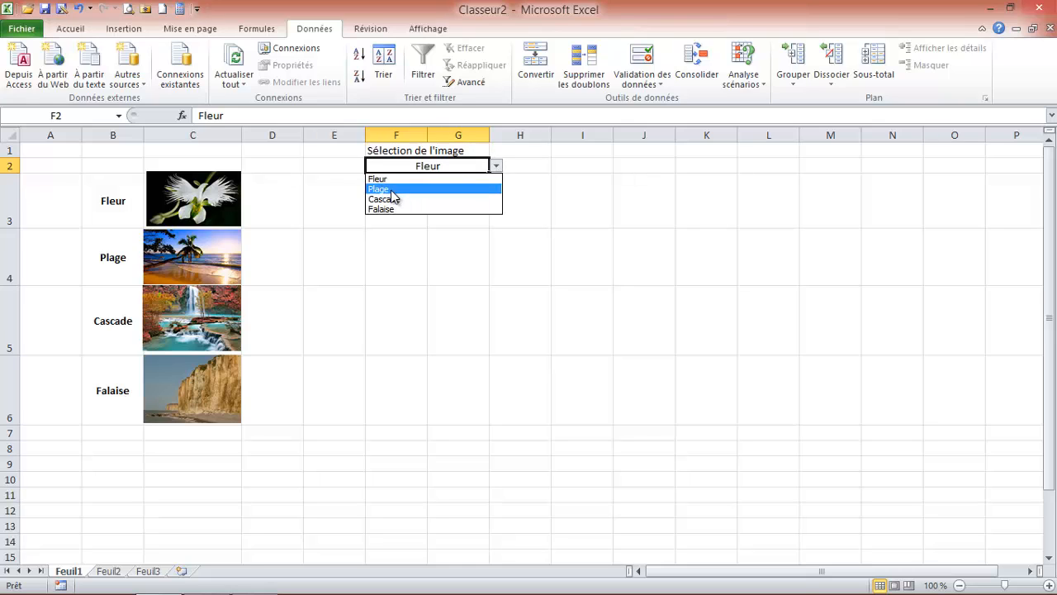
left_click(382, 188)
left_click(497, 167)
left_click(397, 202)
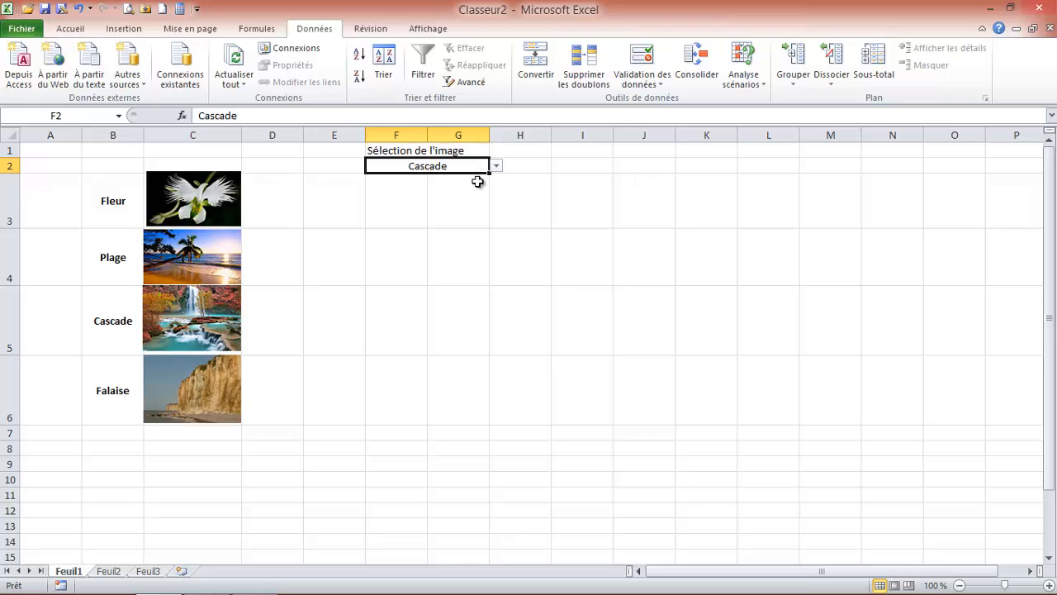
left_click(496, 166)
left_click(392, 210)
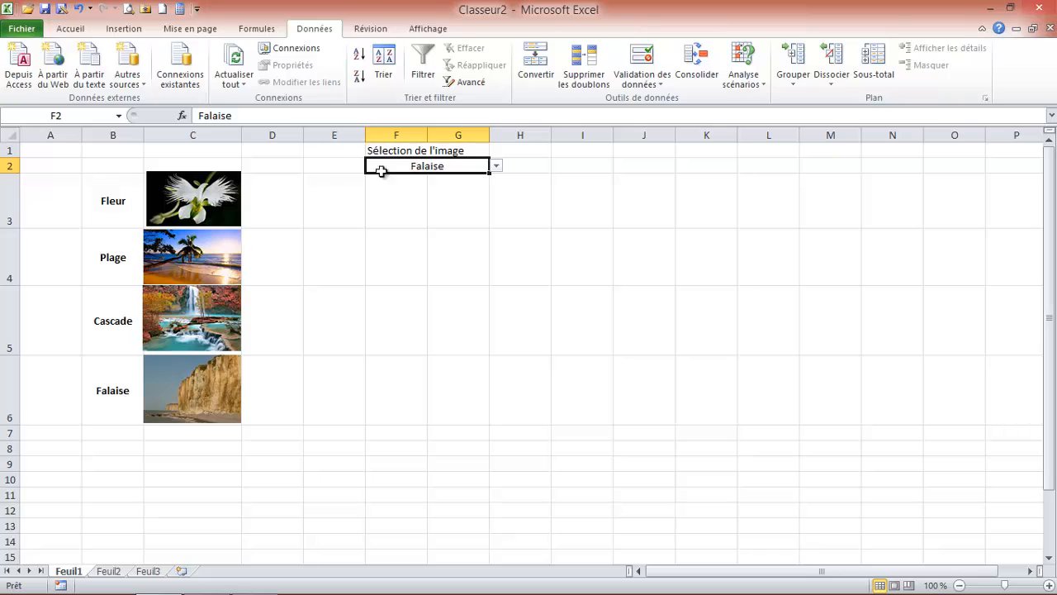
Step: Format the drop-down cell F2 with a blue fill and bold white text
left_click(279, 194)
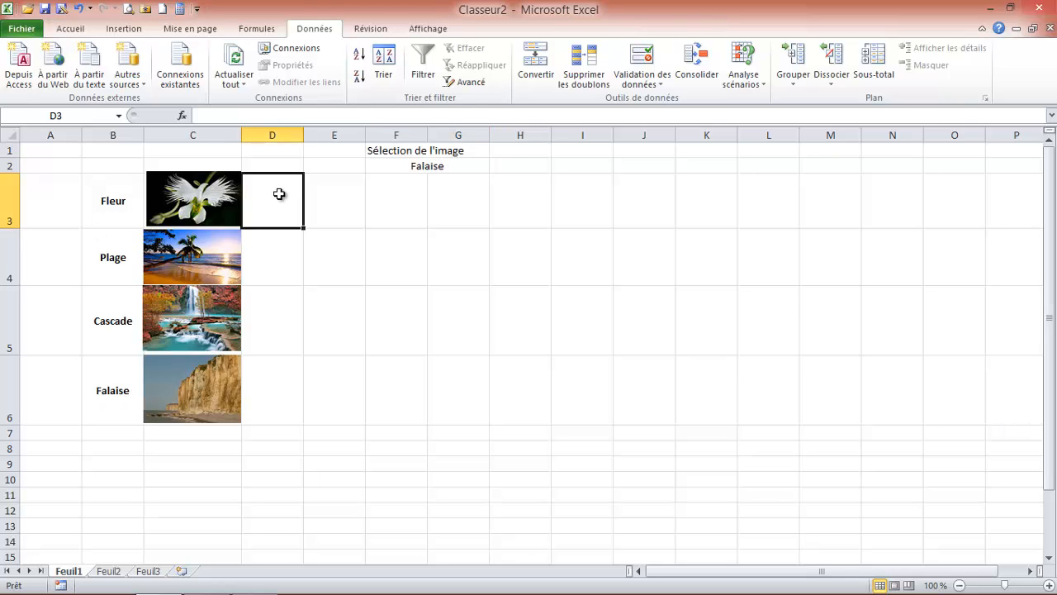
left_click(404, 166)
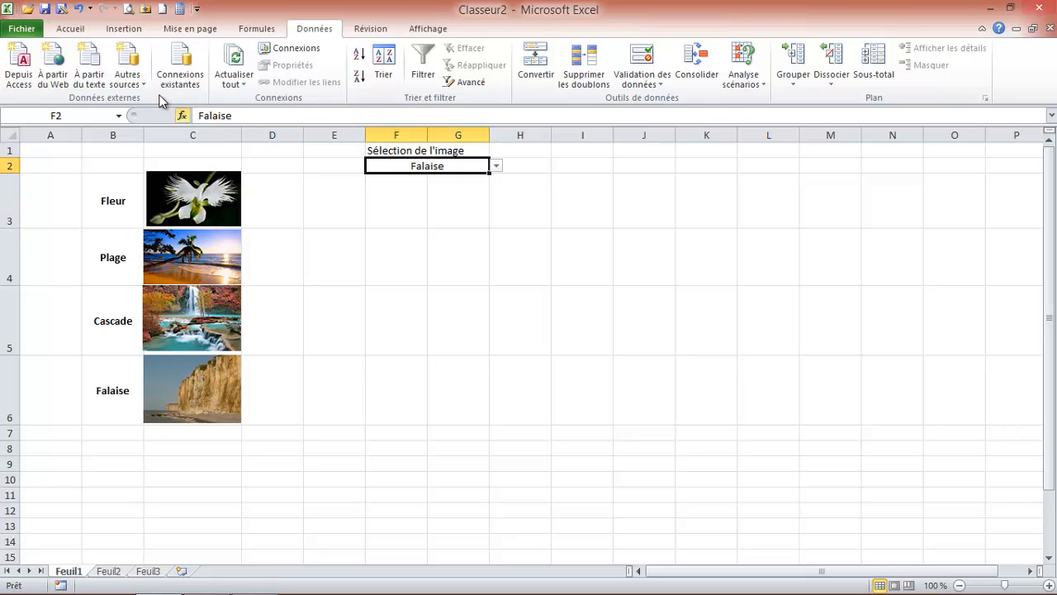
left_click(80, 32)
left_click(191, 76)
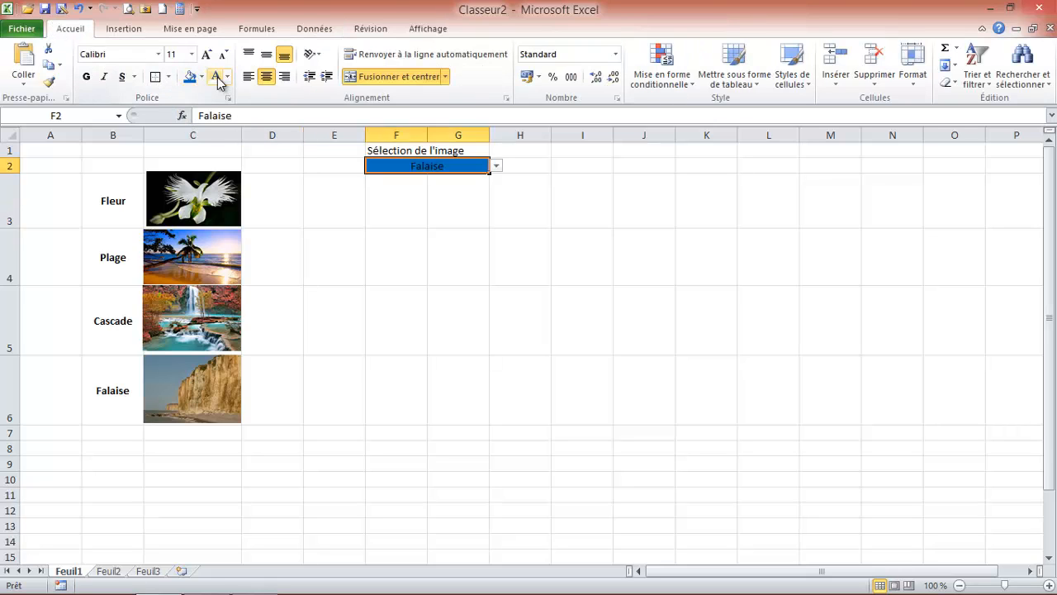
left_click(86, 76)
left_click(382, 202)
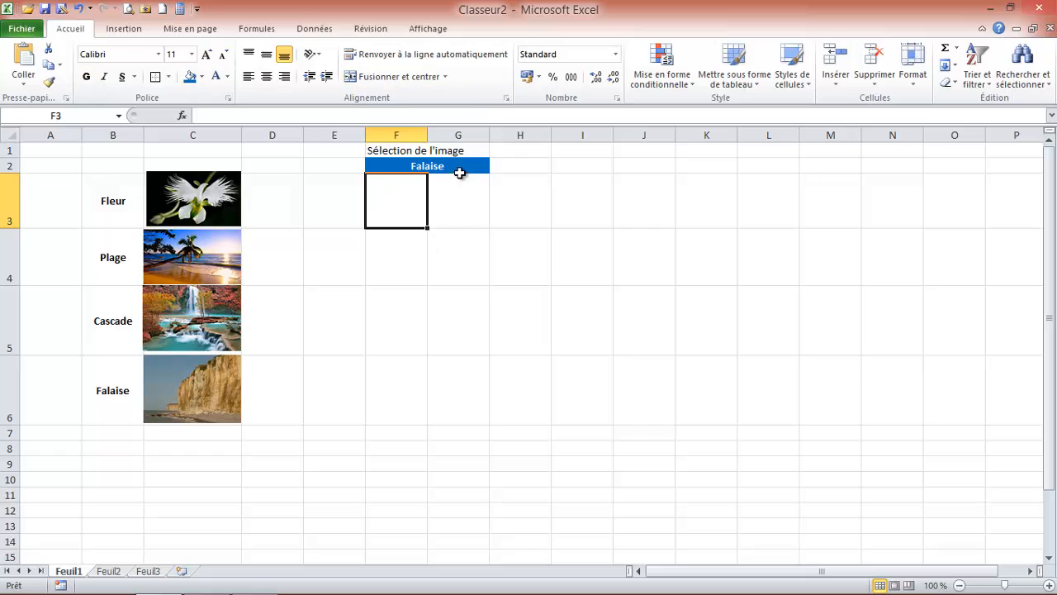
Step: Merge F1:G1, centre the heading horizontally and vertically, and make it bold and italic
left_click(484, 166)
left_click(445, 151)
left_click(397, 151)
left_click_drag(397, 151, 458, 150)
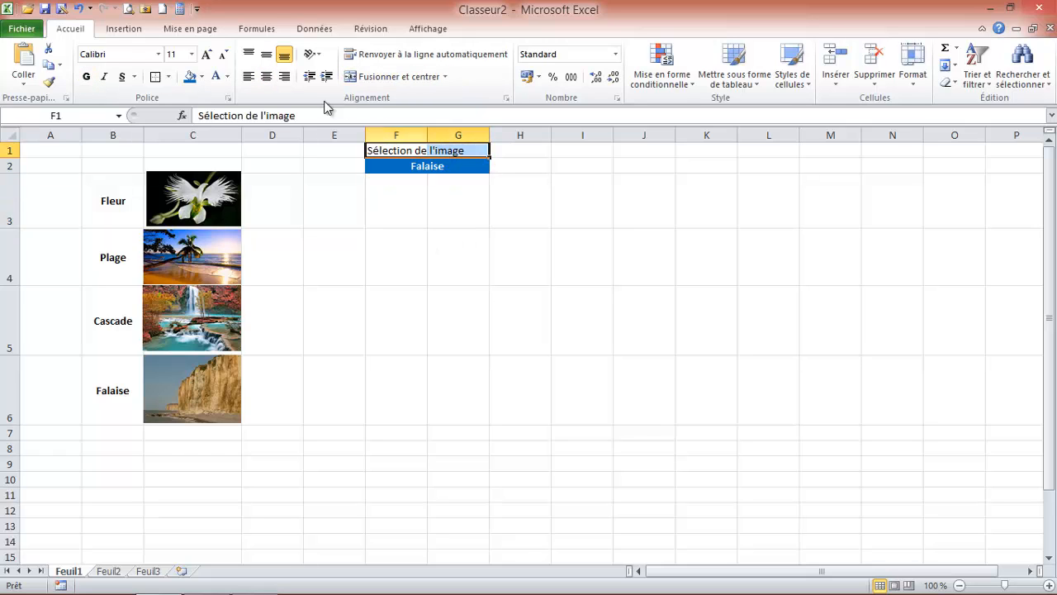
left_click(266, 76)
left_click(266, 54)
left_click(396, 76)
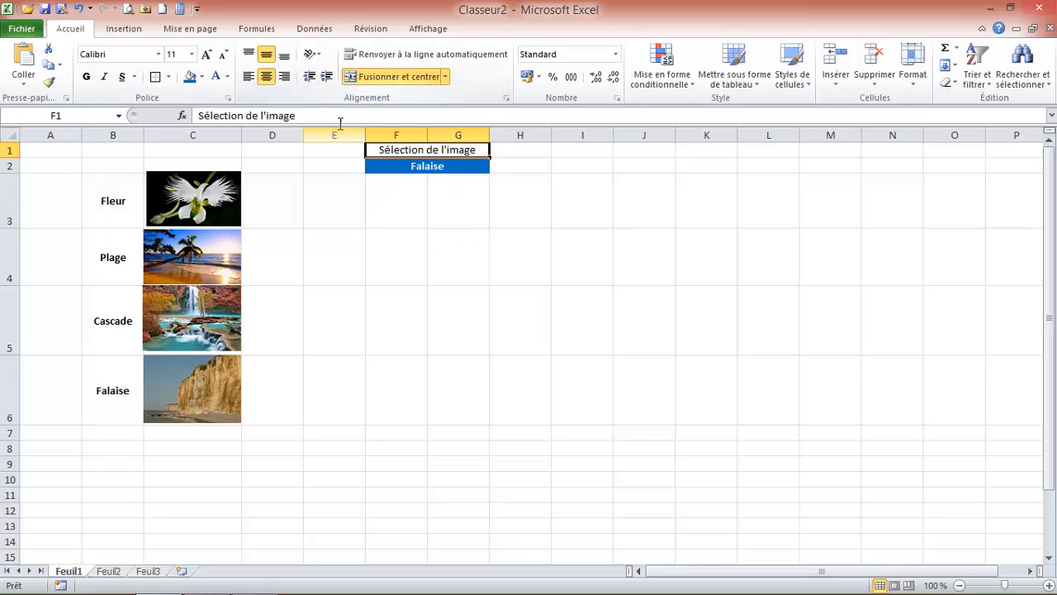
left_click(86, 76)
left_click(105, 76)
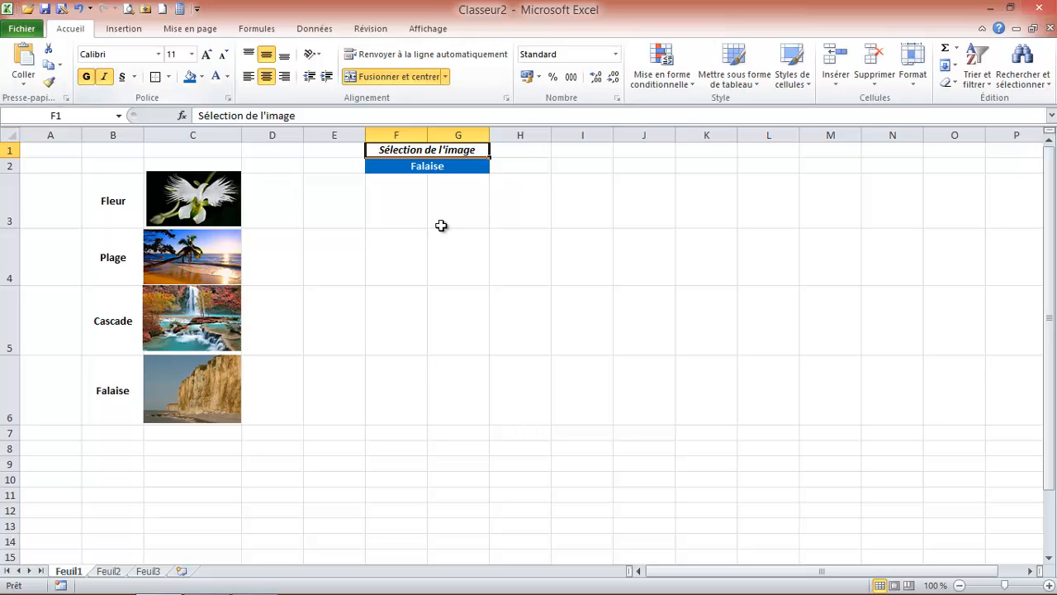
left_click(439, 225)
Step: Try to enter a CELLULE formula with the "adresse" info type across D3:D6
left_click(382, 166)
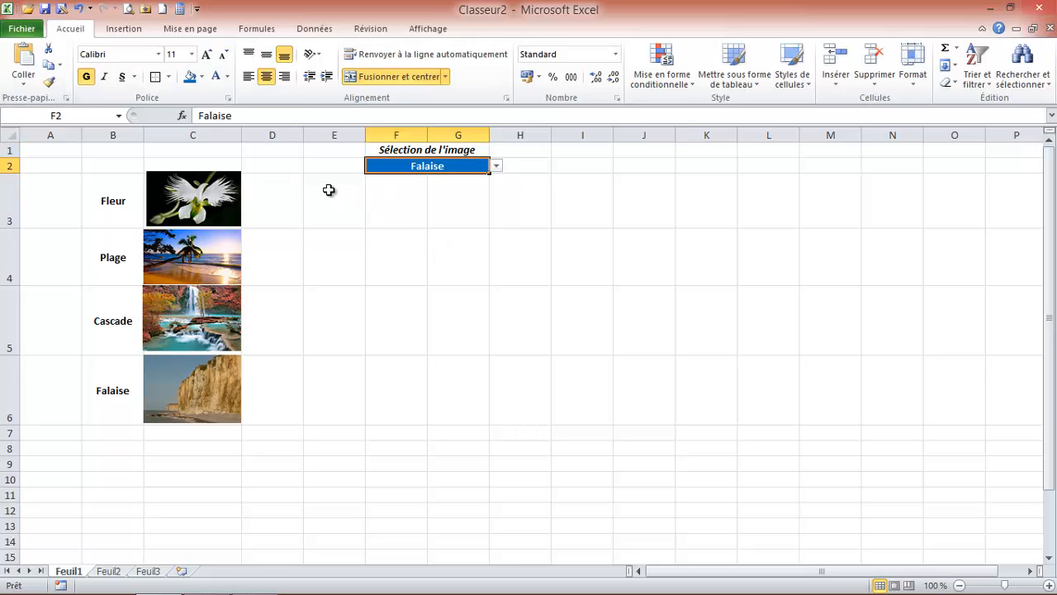
left_click(264, 190)
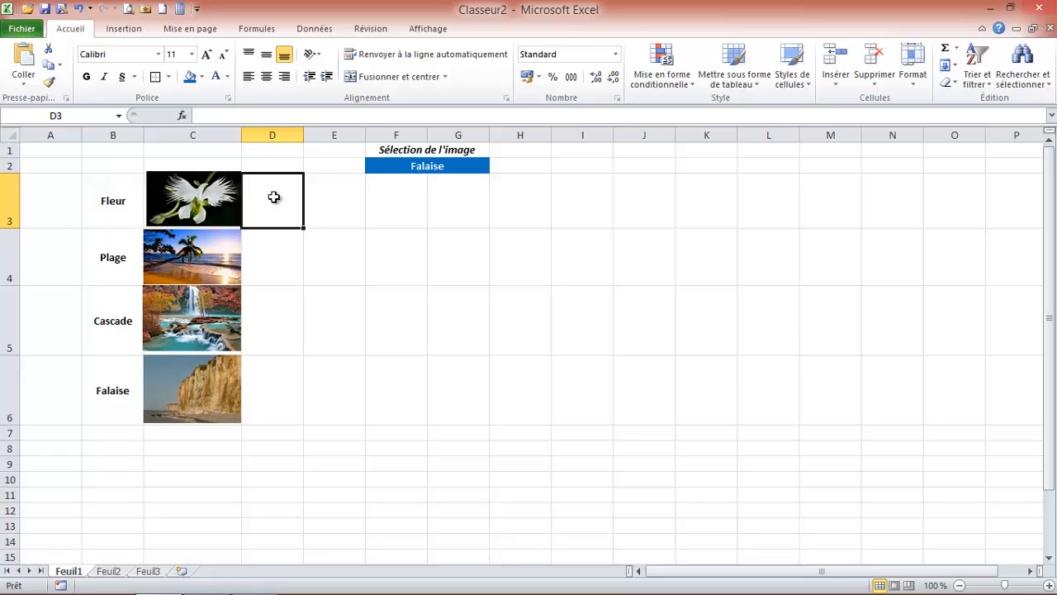
left_click_drag(275, 197, 266, 383)
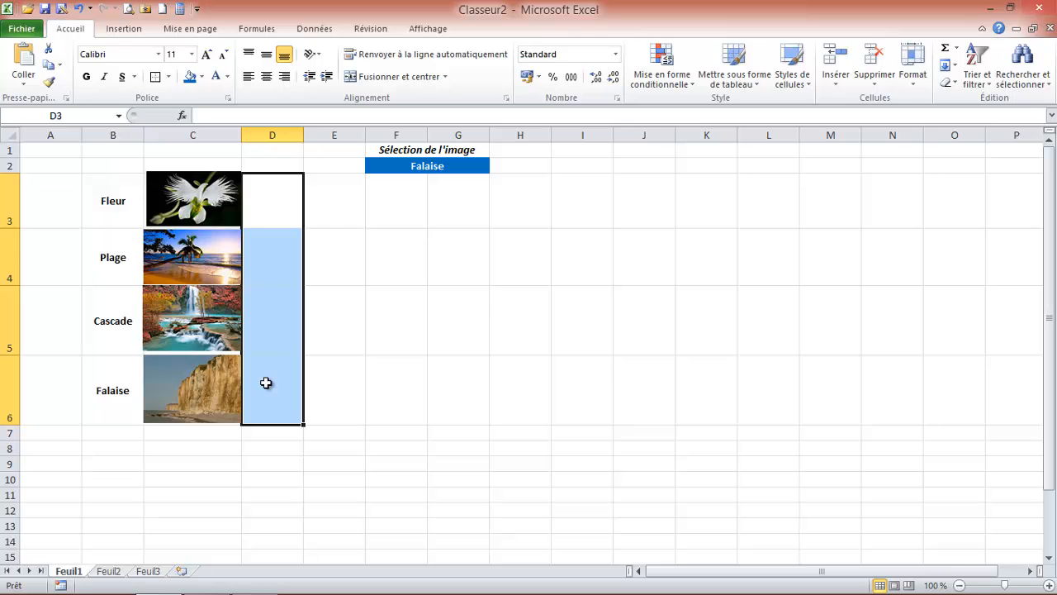
type("=")
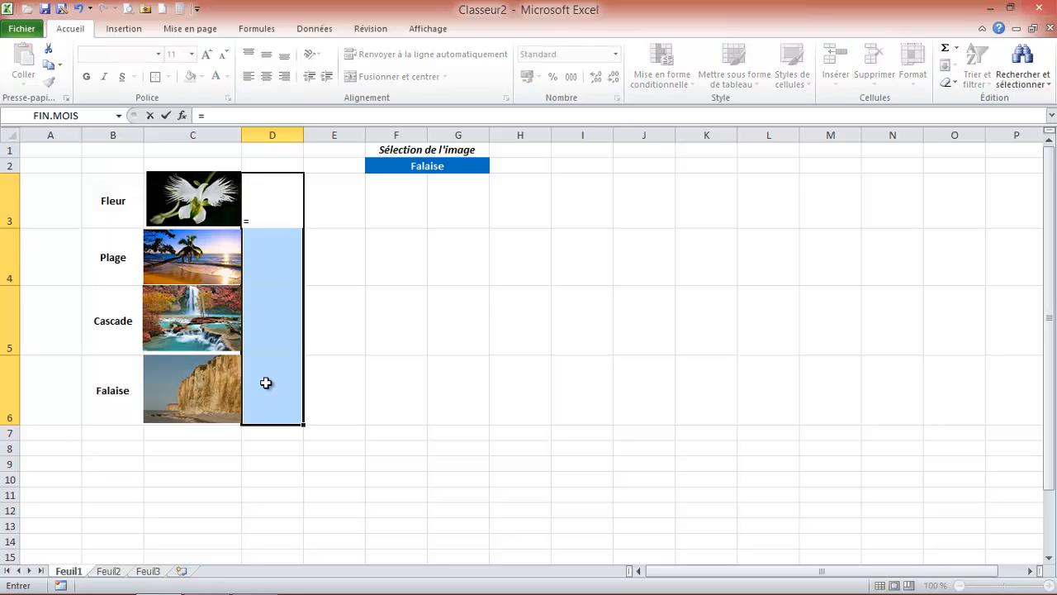
type("cell")
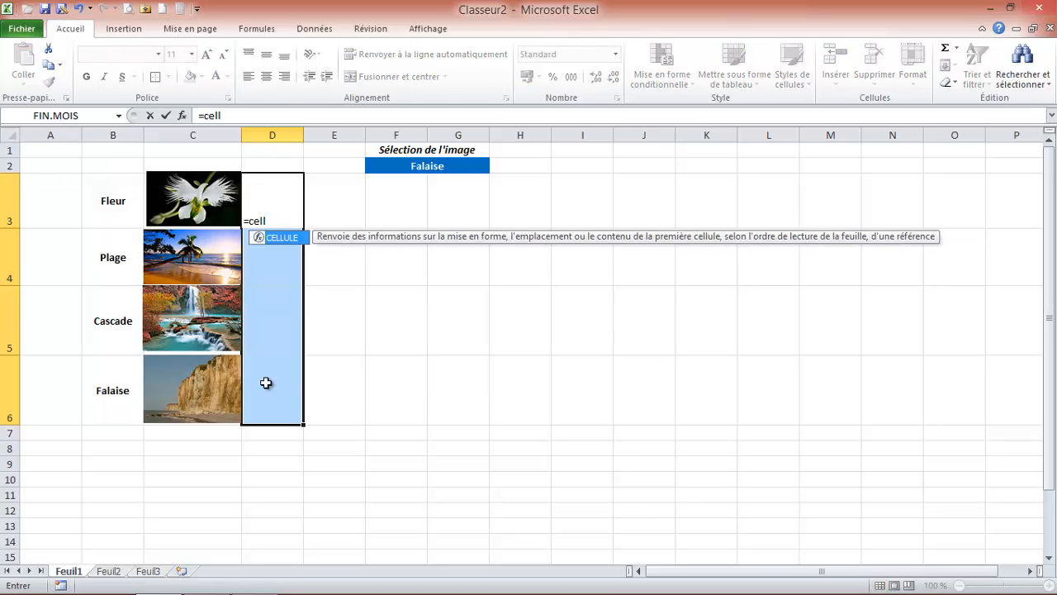
double_click(261, 237)
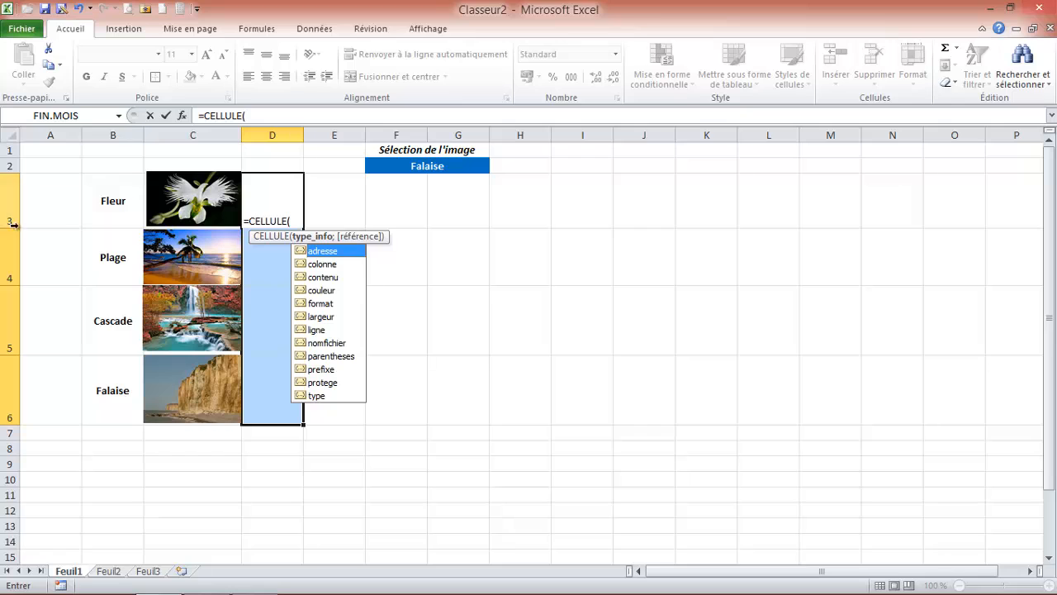
double_click(305, 252)
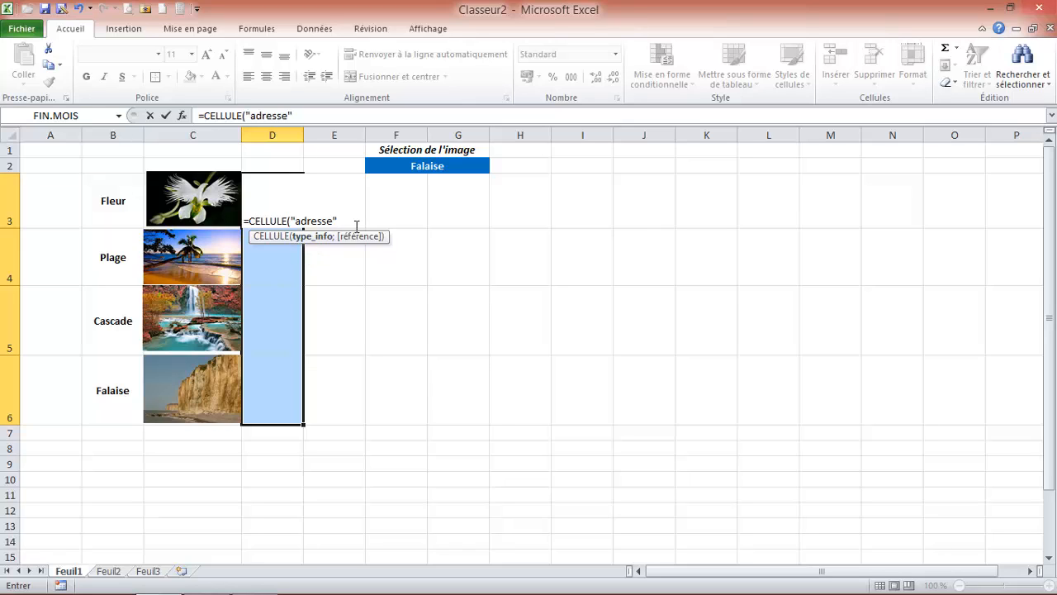
type(";")
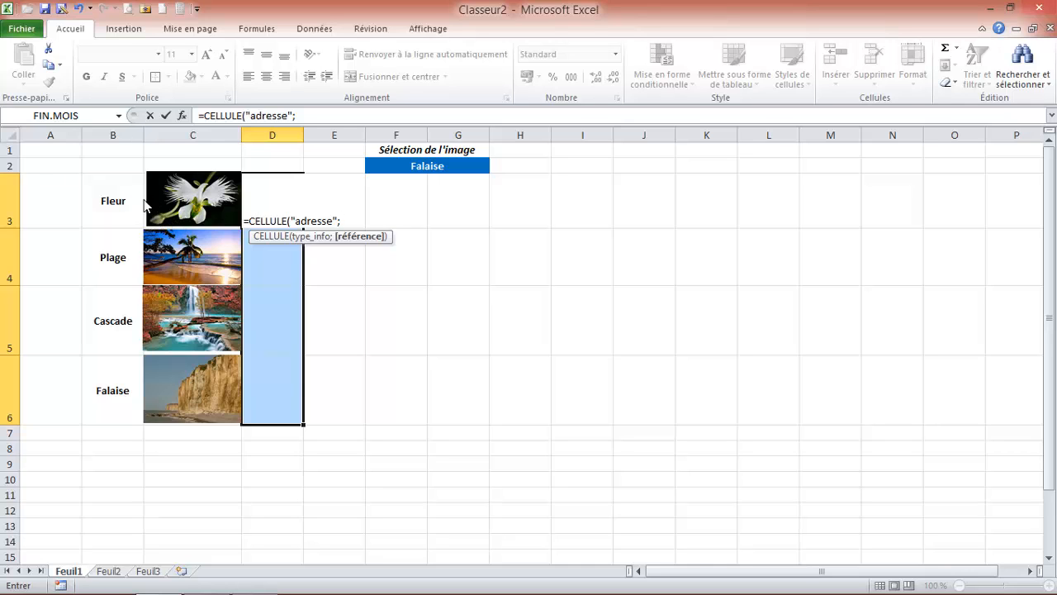
key("Return")
Step: Move the flower picture away from C3 and try to add a reference argument to the formula in D3
left_click(491, 364)
left_click_drag(149, 213, 267, 219)
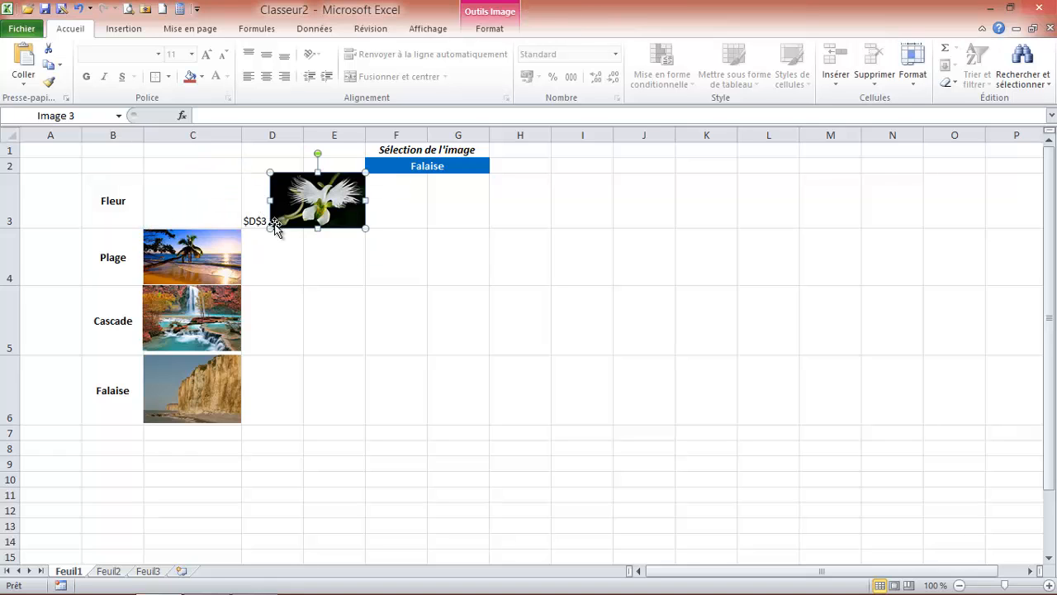
left_click(254, 219)
left_click(290, 116)
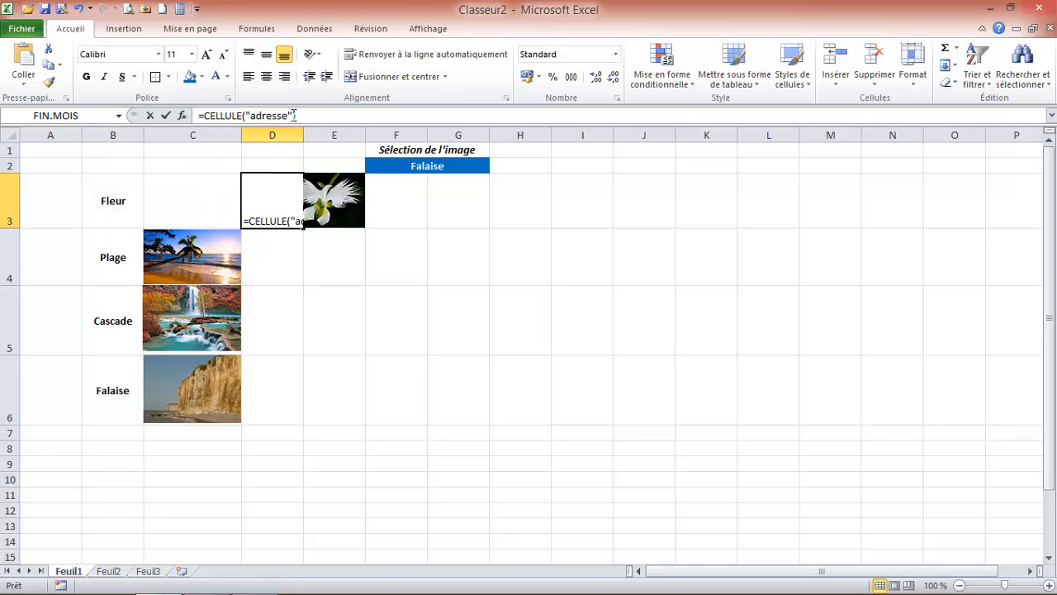
type(";")
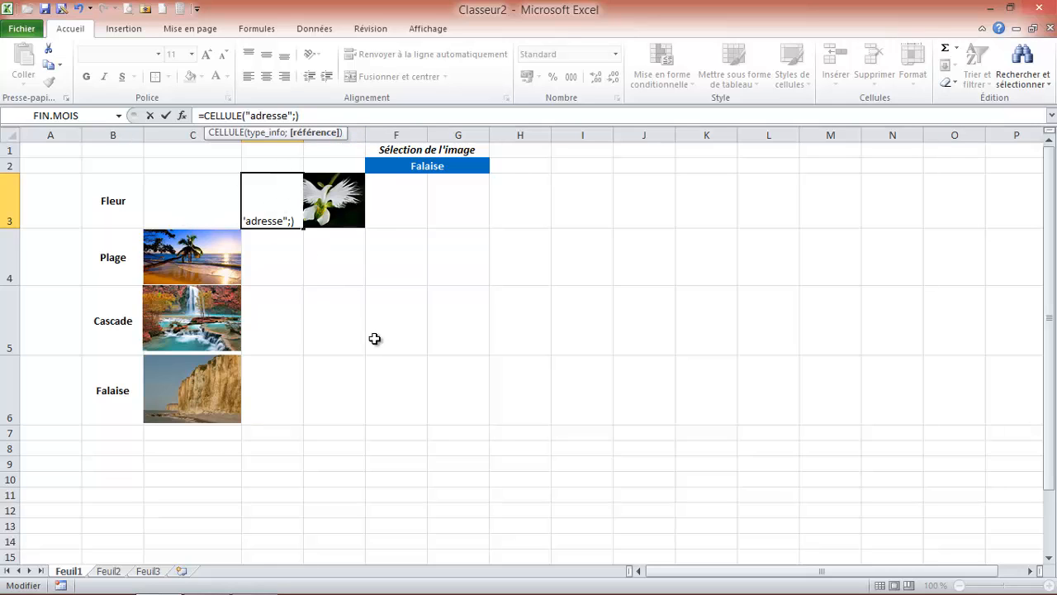
key("Escape")
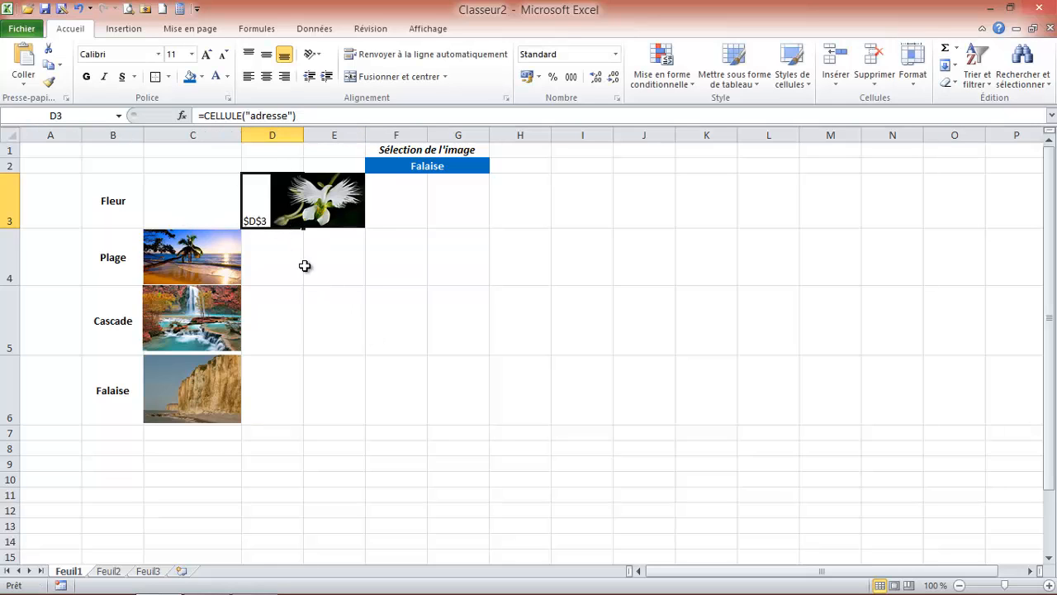
Step: Move the flower picture back into C3 and clear the formula from D3
left_click(307, 263)
left_click(315, 225)
left_click_drag(332, 228, 207, 227)
left_click(269, 216)
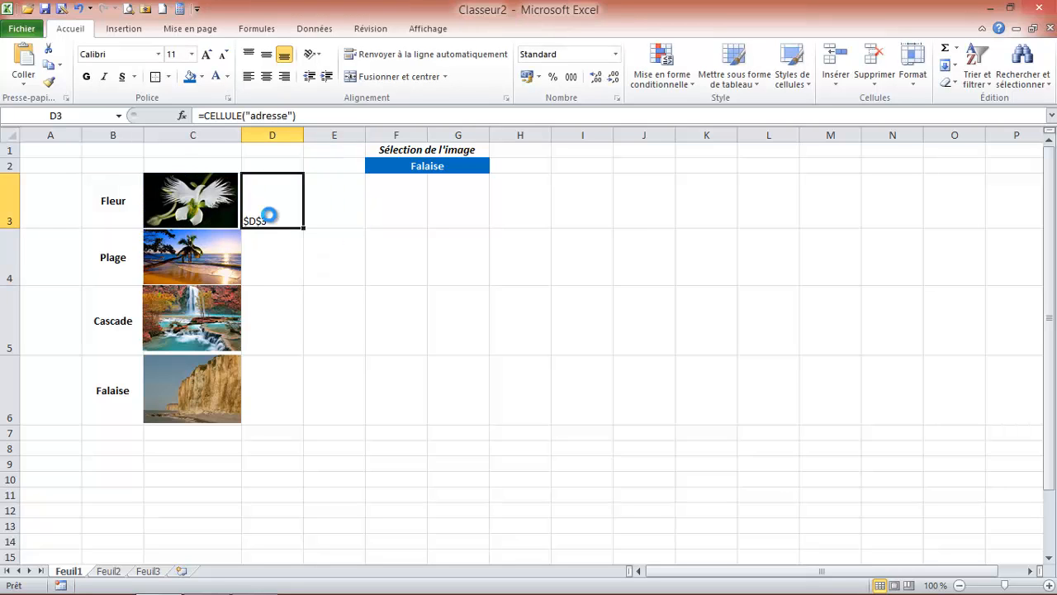
key("Delete")
Step: Fill D3:D6 in one go with the formula =CELLULE("adresse";C3), keeping the C3 reference relative
left_click_drag(274, 208, 287, 367)
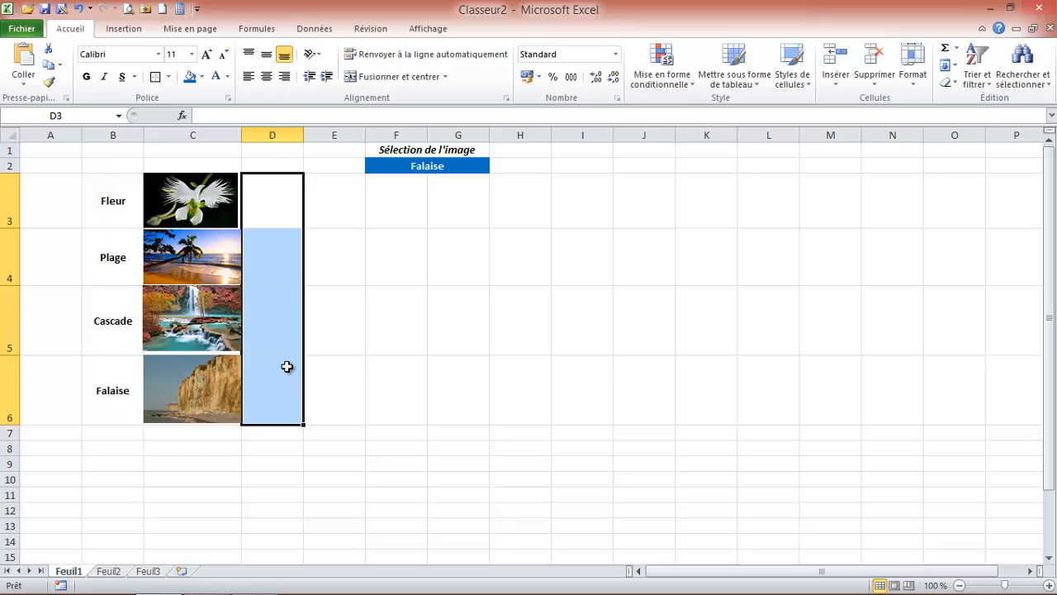
type("=c")
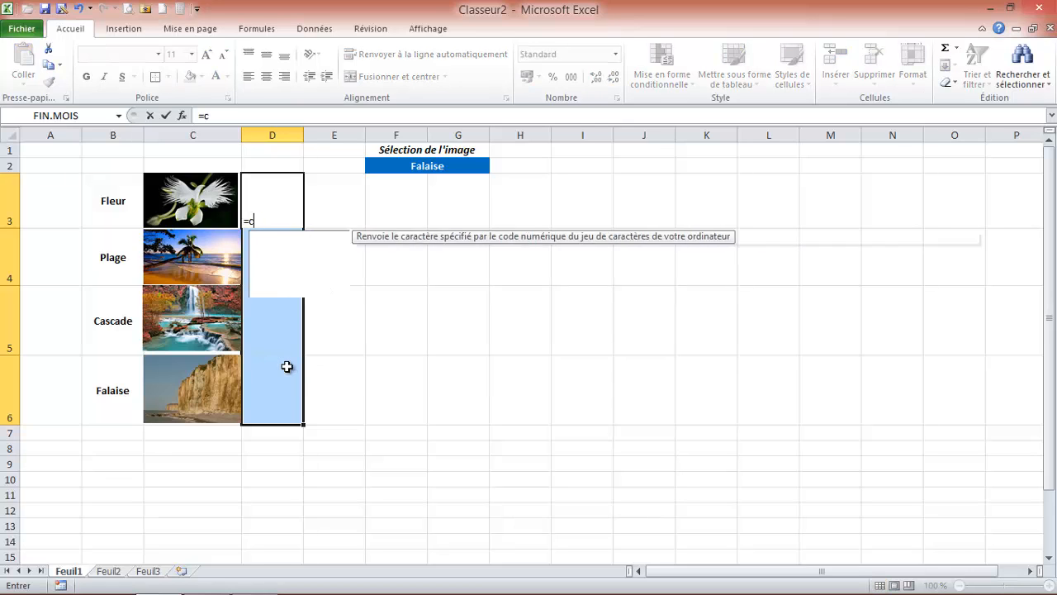
type("ellule")
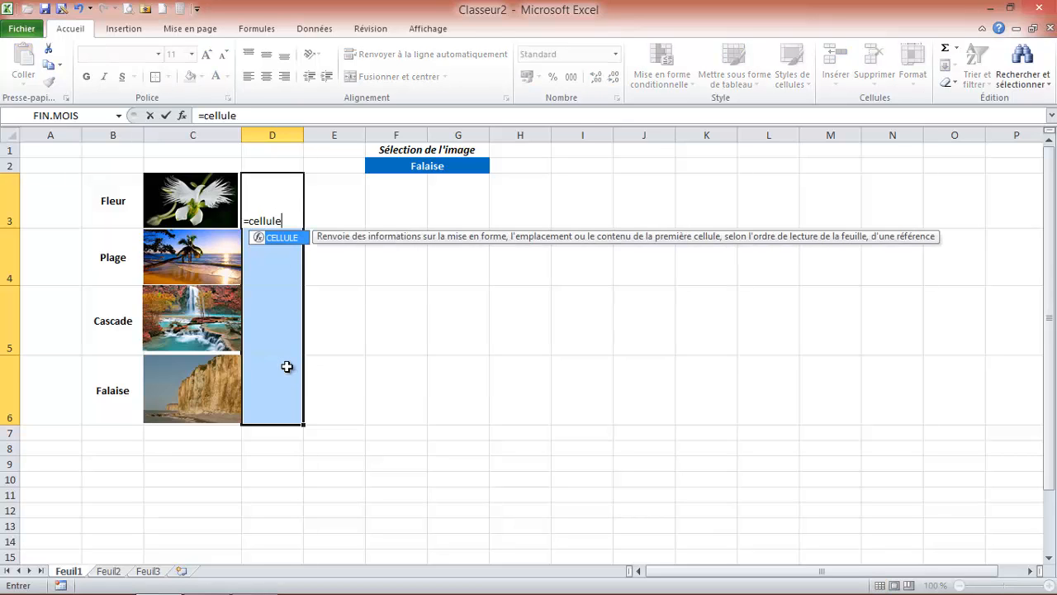
type("(")
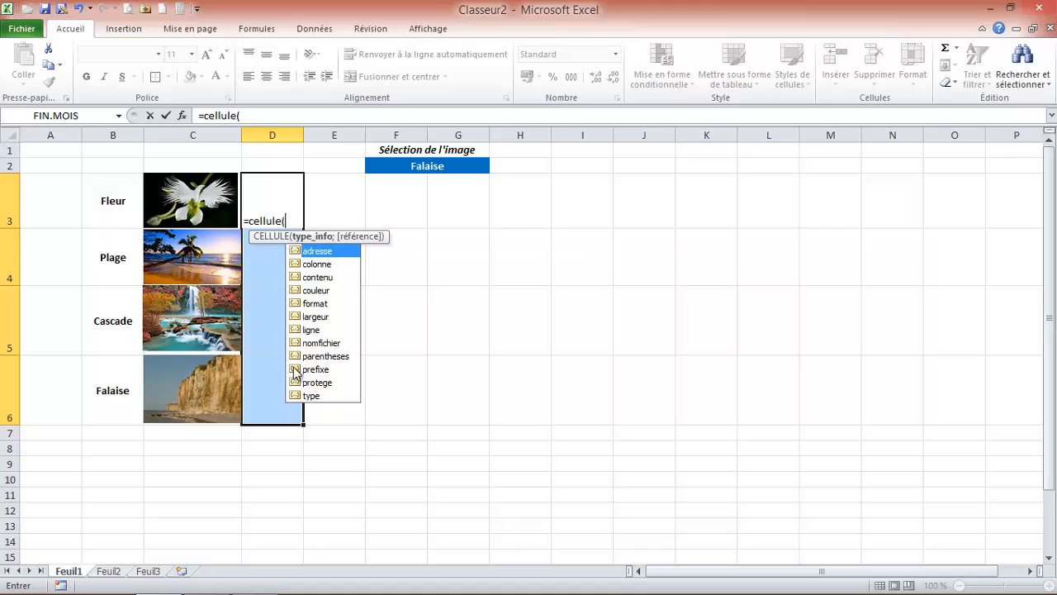
double_click(310, 252)
type(";")
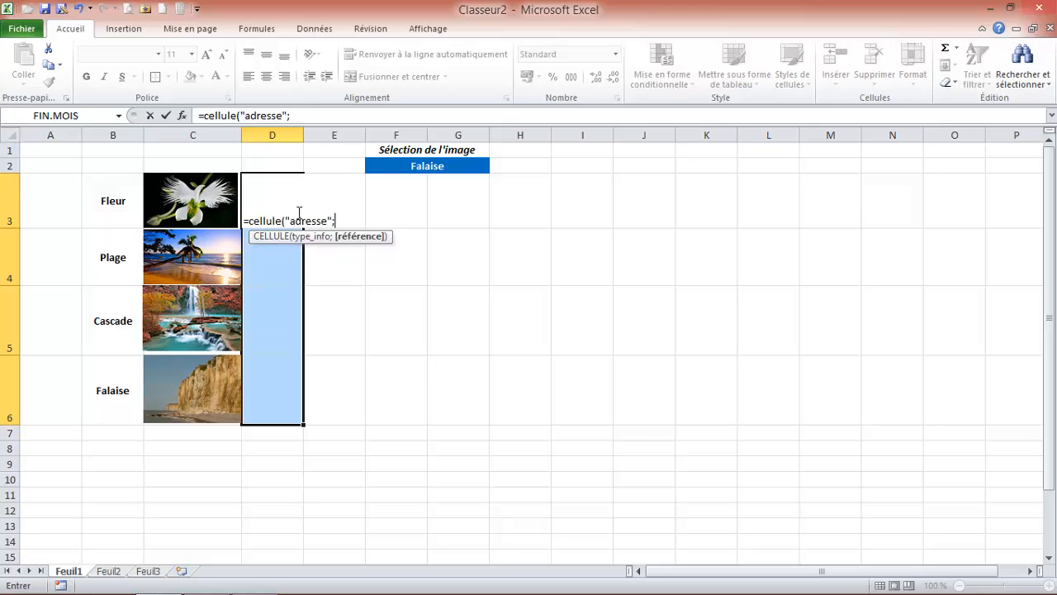
type("c")
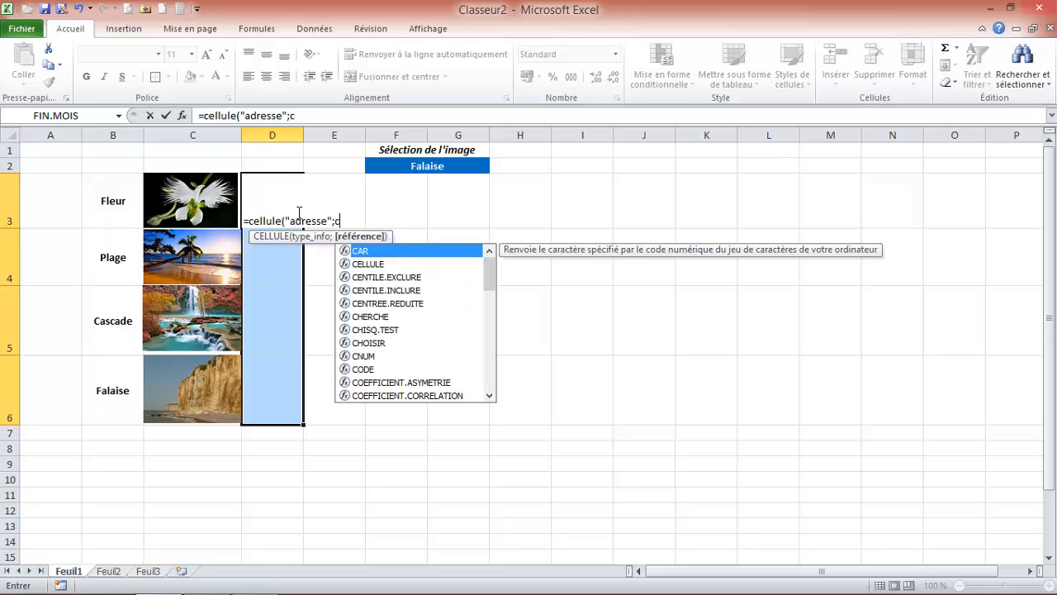
type("3")
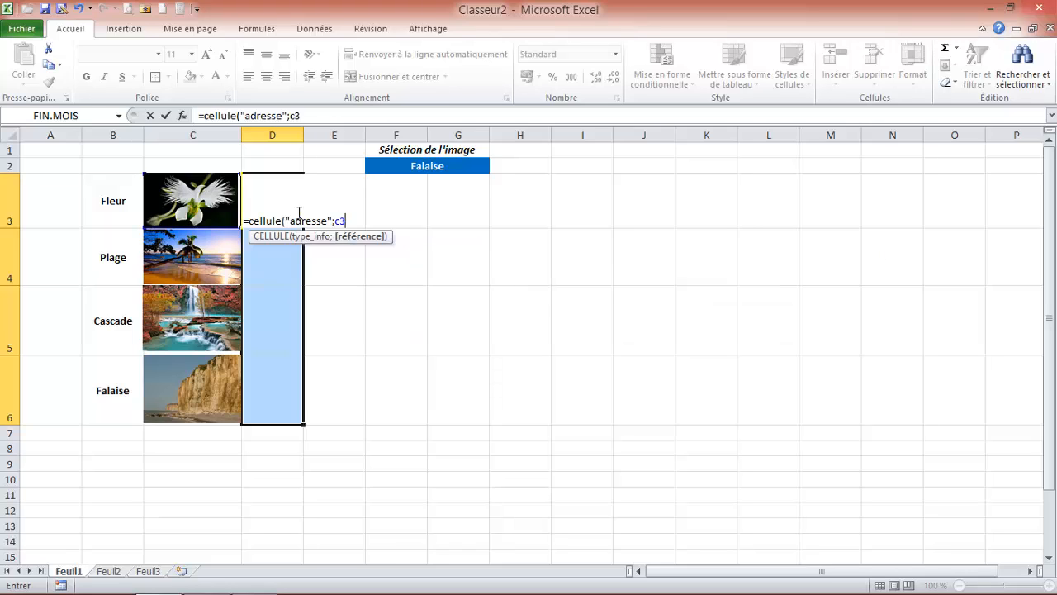
key("F4")
key("BackSpace")
key("BackSpace")
type("c3)")
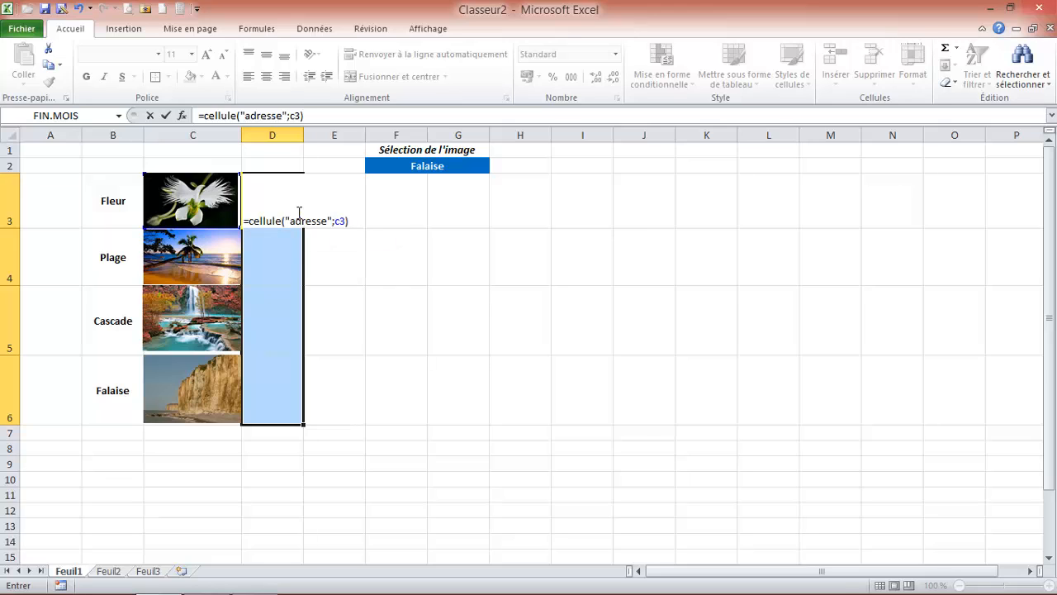
key("ctrl+Return")
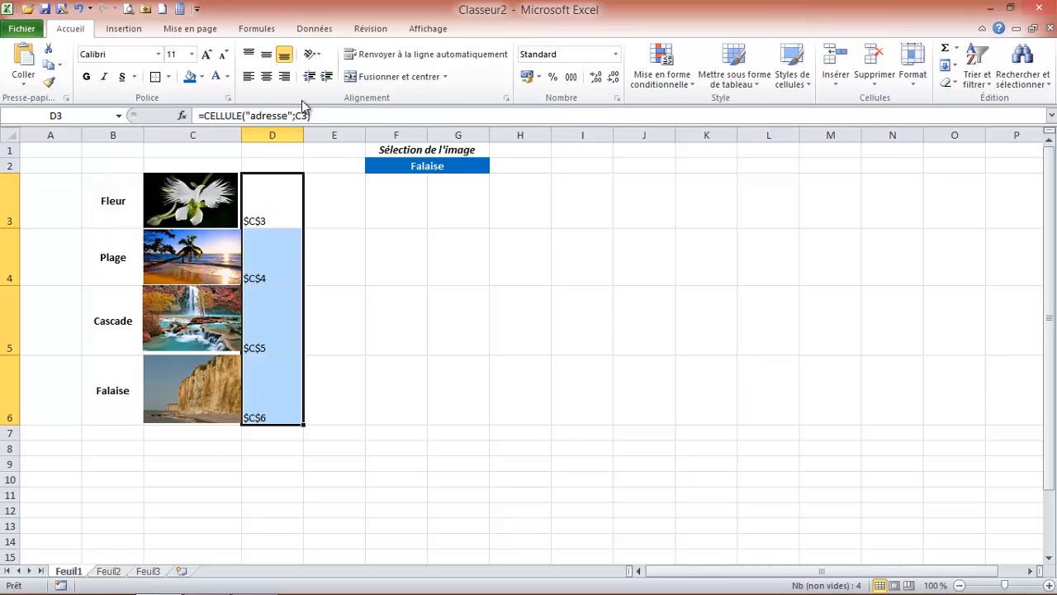
Step: Centre the cell addresses in D3:D6 horizontally and vertically
left_click(266, 76)
left_click(266, 55)
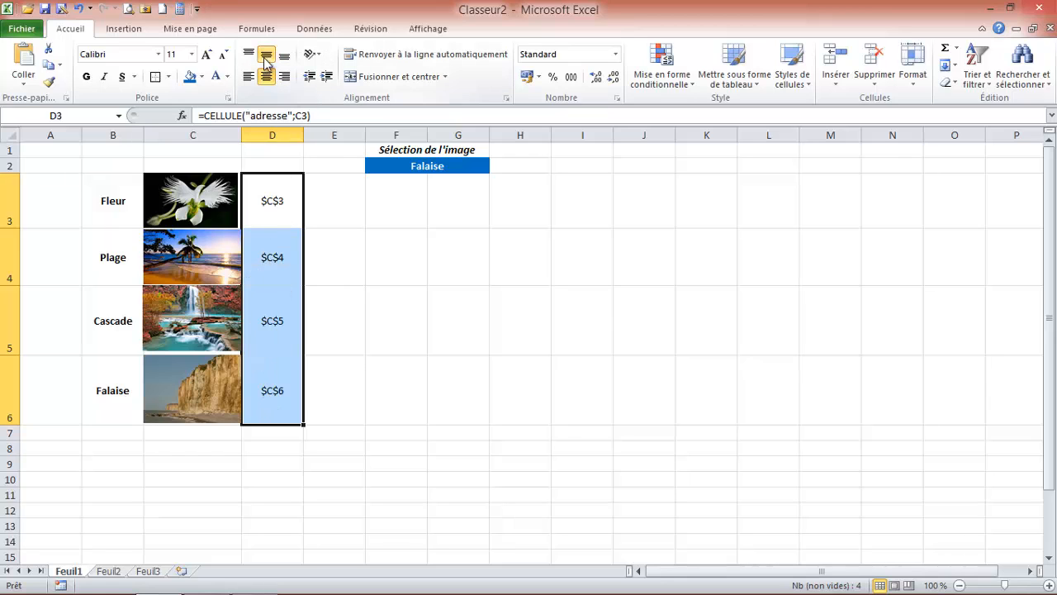
left_click(271, 205)
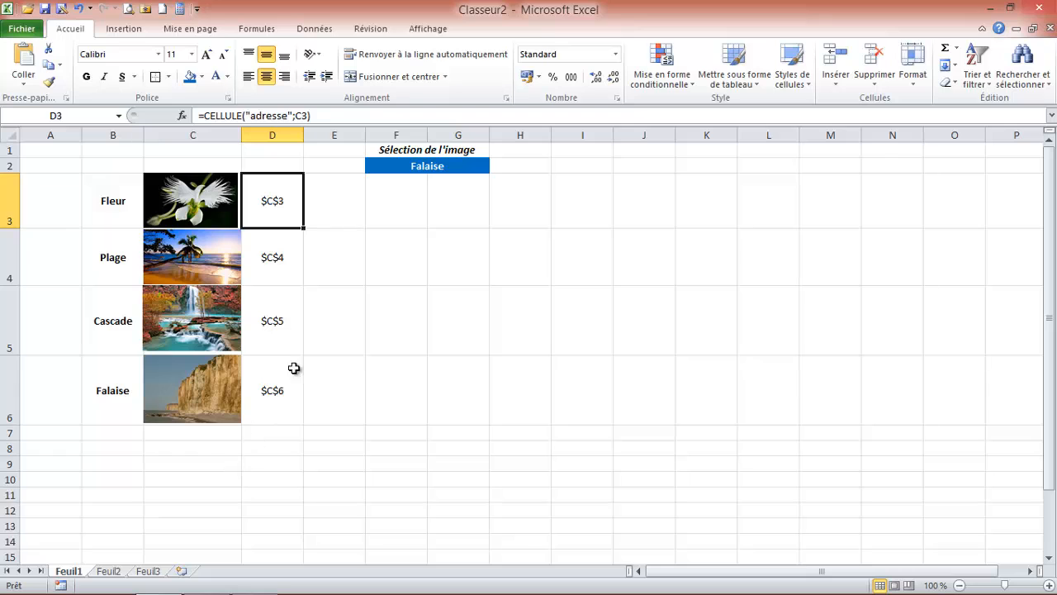
left_click(401, 223)
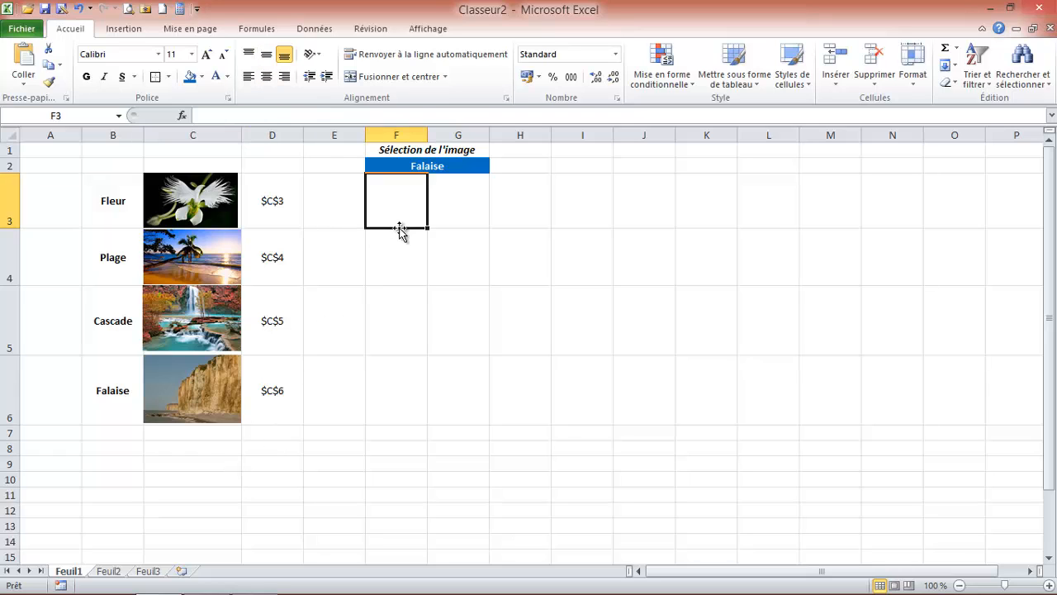
Step: Apply all borders to the picture table B3:D6 and surround it with a thick outside border
left_click_drag(115, 197, 273, 398)
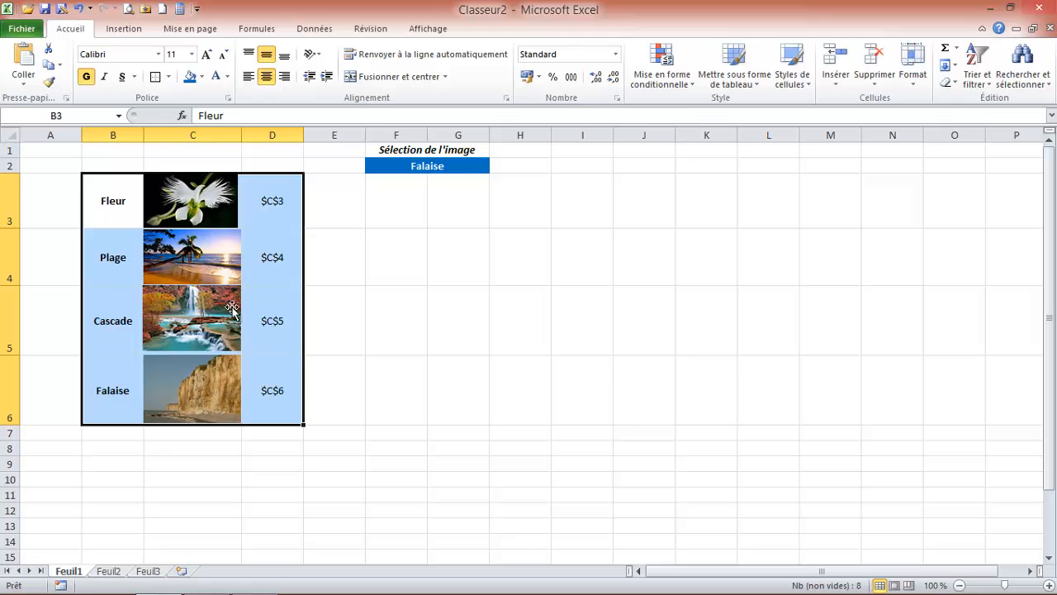
left_click(167, 76)
left_click(161, 200)
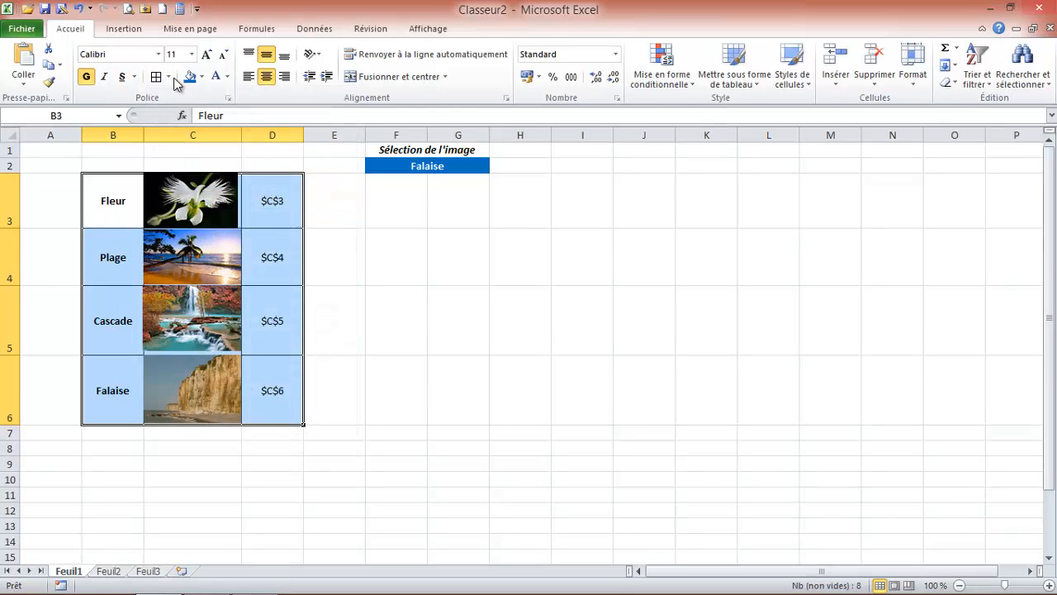
left_click(167, 76)
left_click(160, 234)
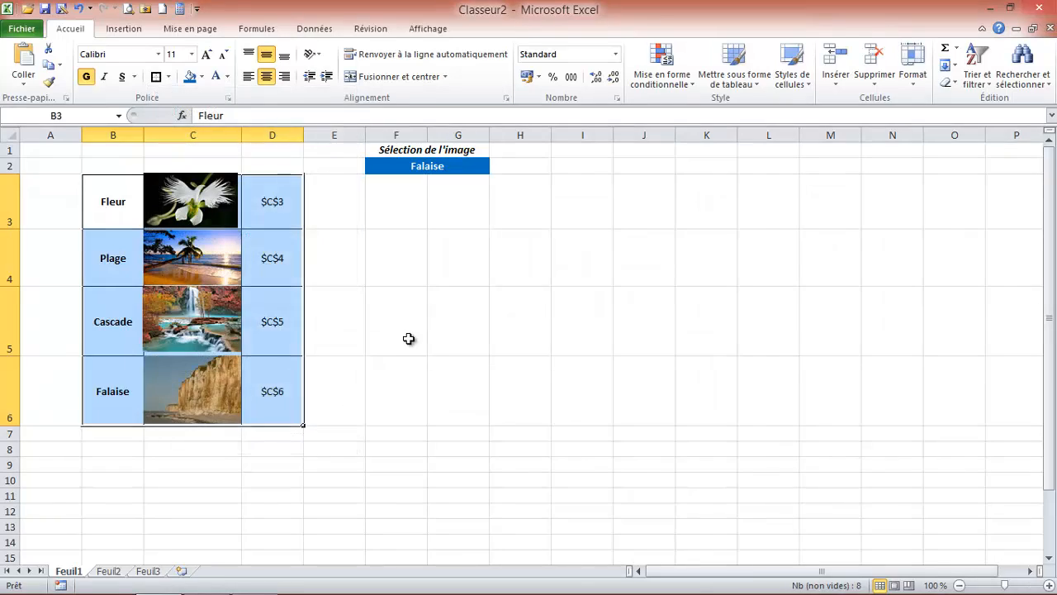
left_click(408, 338)
Step: Enter the title LISTE DES IMAGES in B1 above the picture table
left_click_drag(126, 150, 253, 146)
type("L")
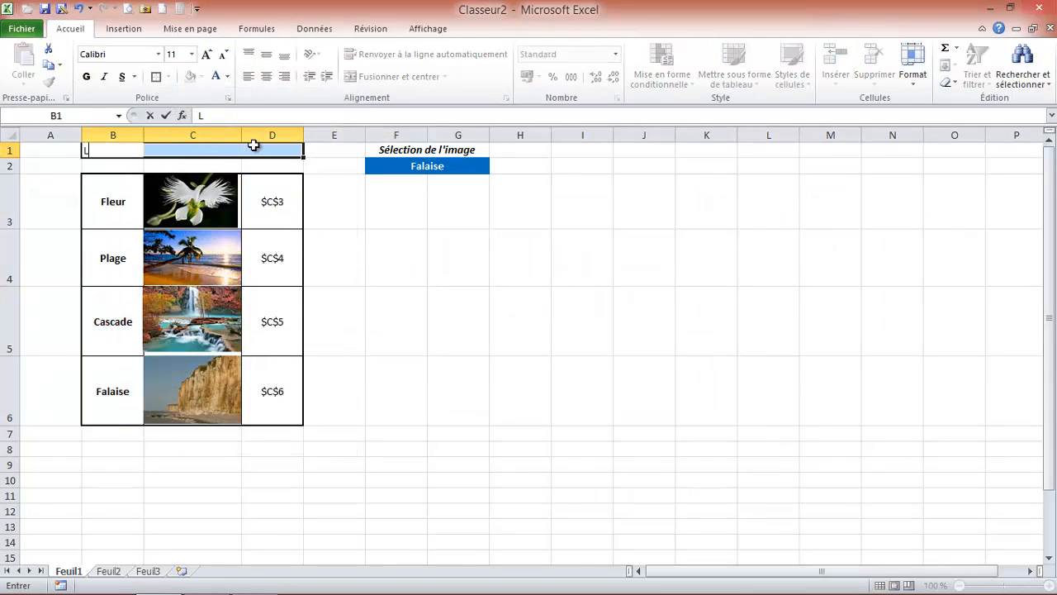
type("ISTE DES IMAGES")
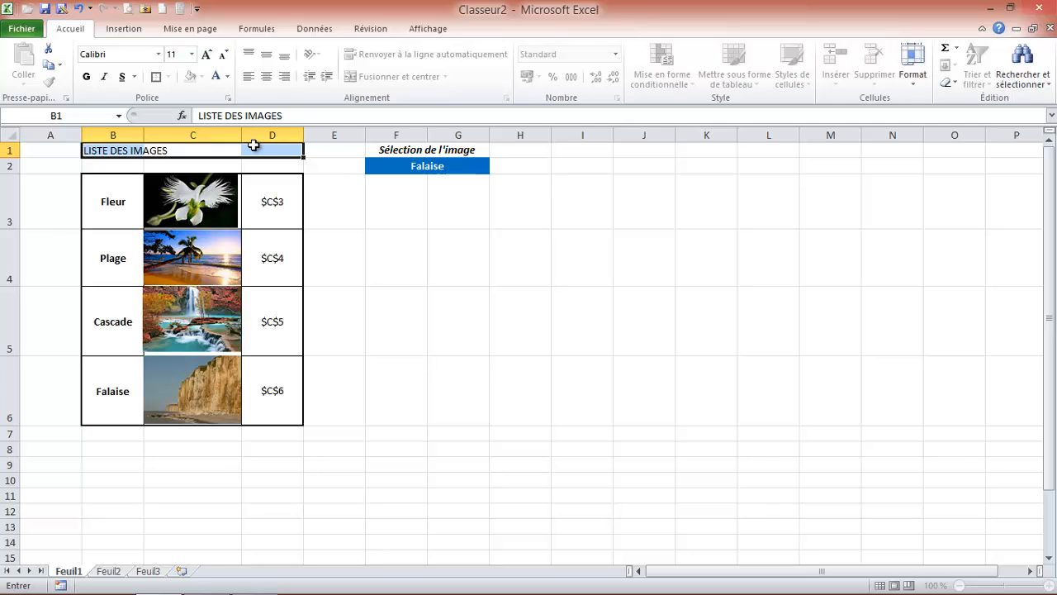
key("Return")
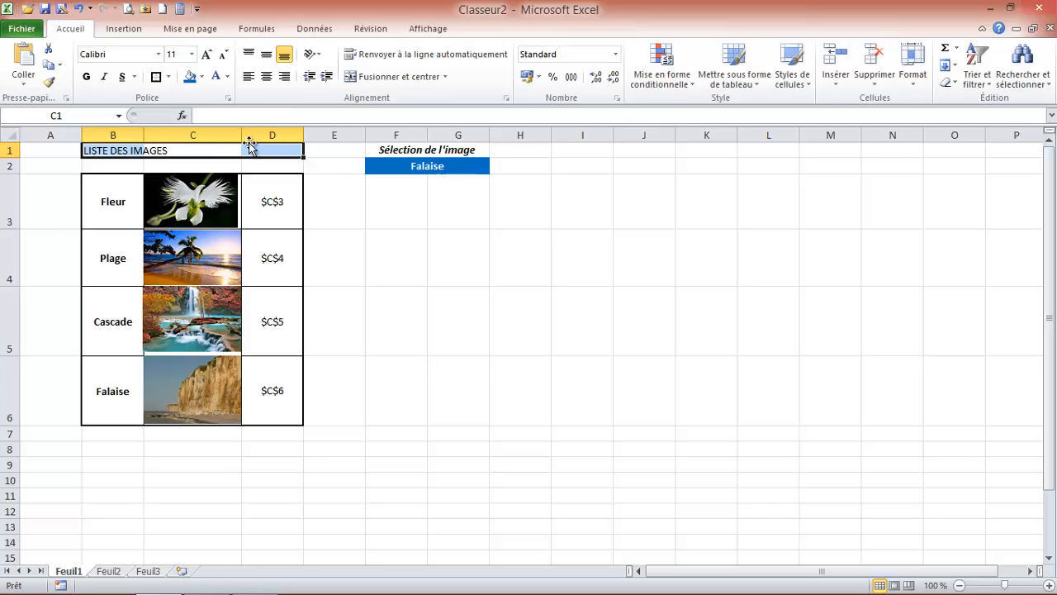
Step: Merge and centre the title across B1:D1, then make it bold, size 16, with a blue fill
left_click_drag(136, 151, 250, 145)
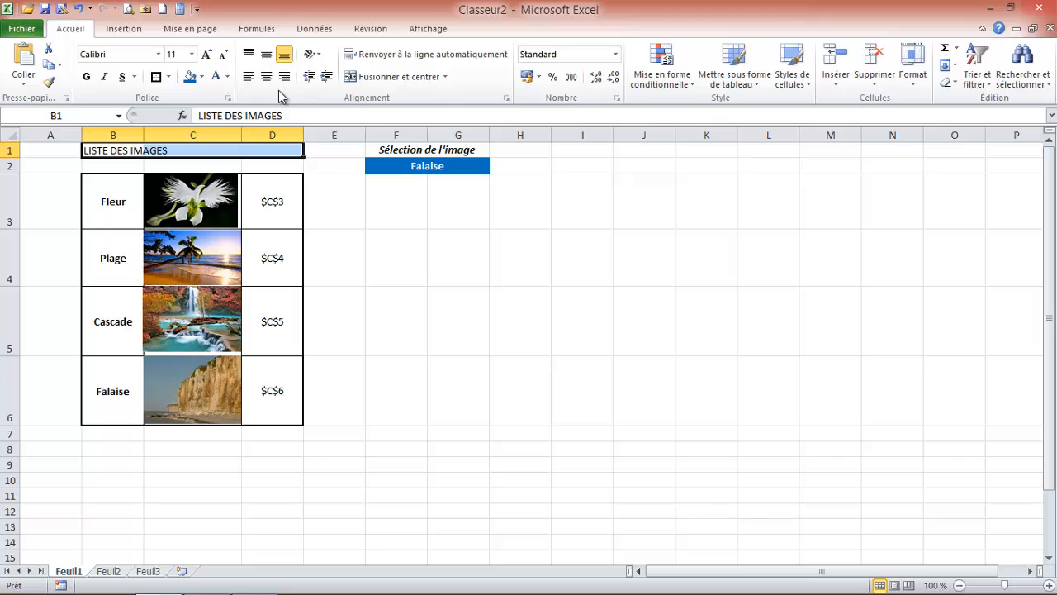
left_click(363, 76)
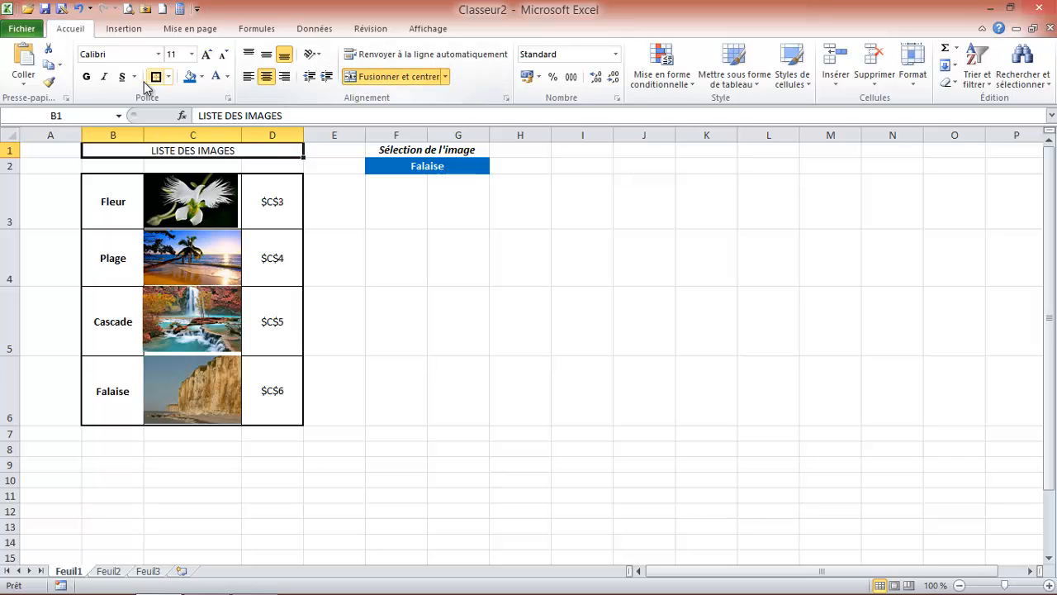
left_click(87, 76)
left_click(207, 54)
left_click(206, 54)
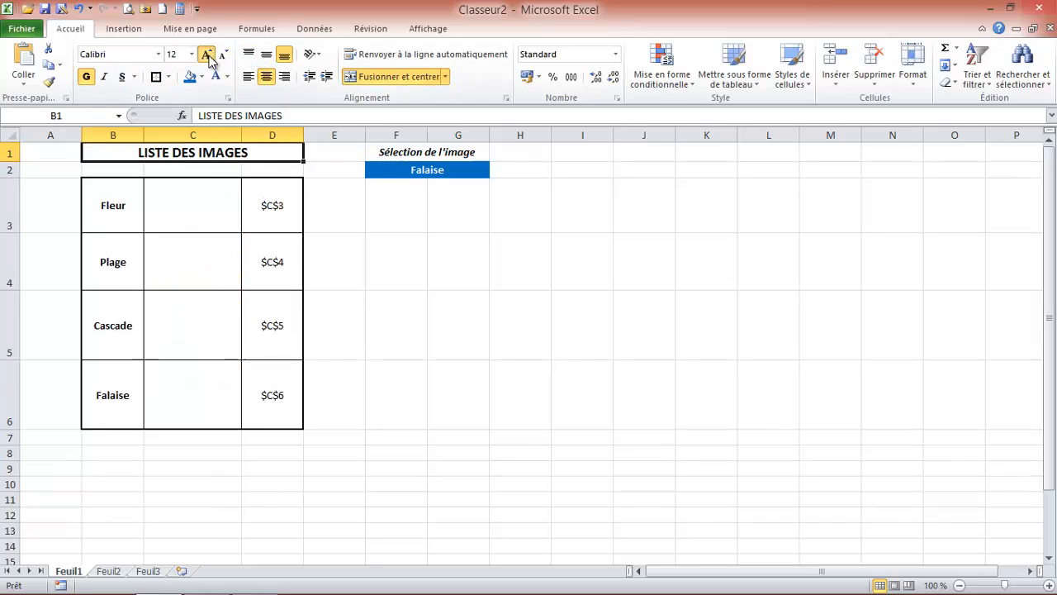
left_click(207, 55)
left_click(190, 77)
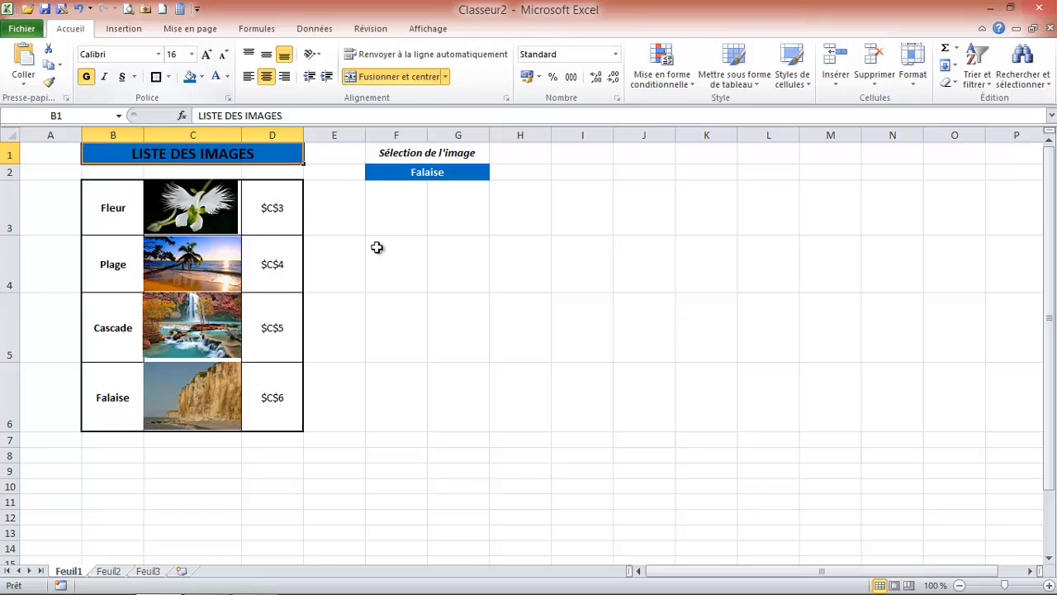
left_click_drag(423, 254, 459, 265)
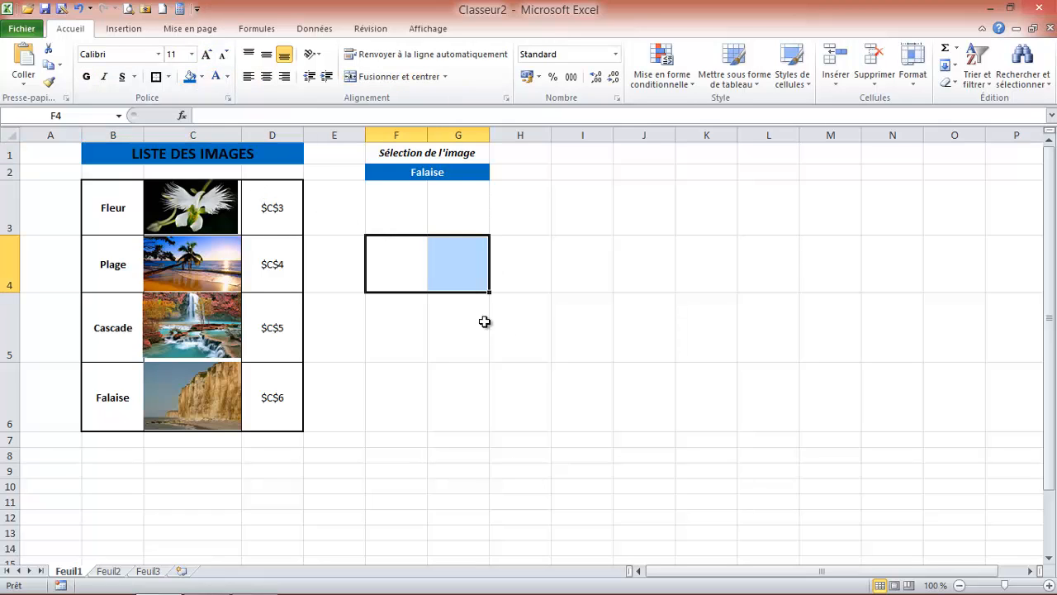
left_click(401, 220)
left_click(420, 267)
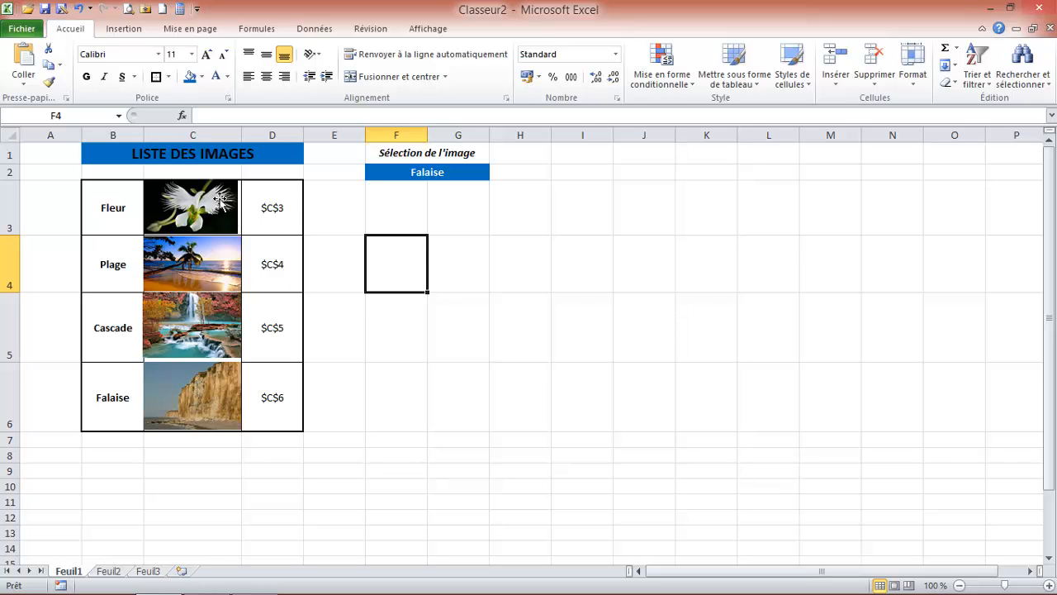
left_click(423, 174)
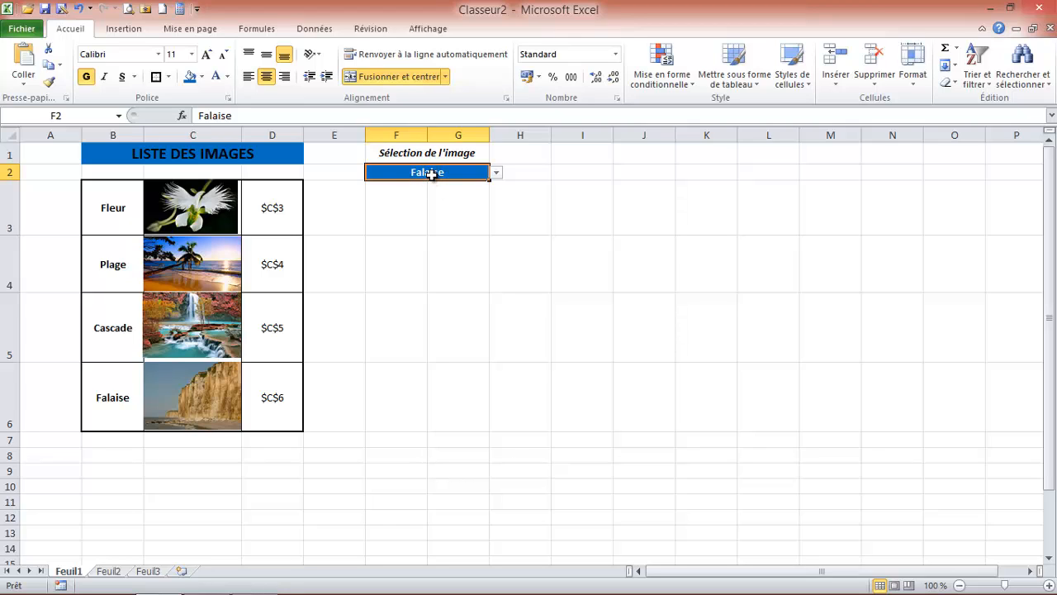
Step: Start a new workbook-level defined name called Mon_Image
left_click(401, 227)
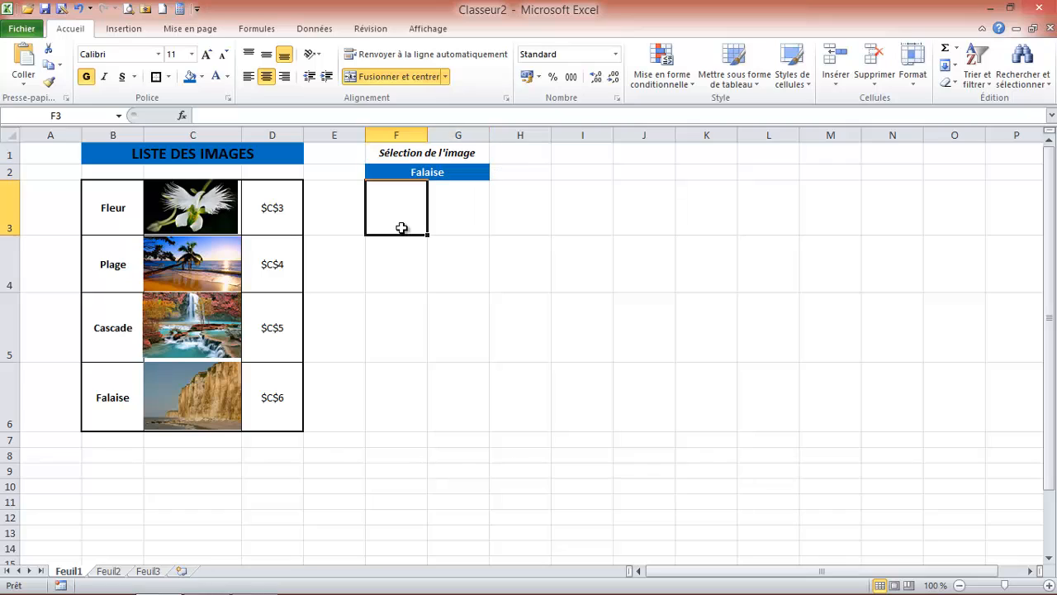
left_click(257, 30)
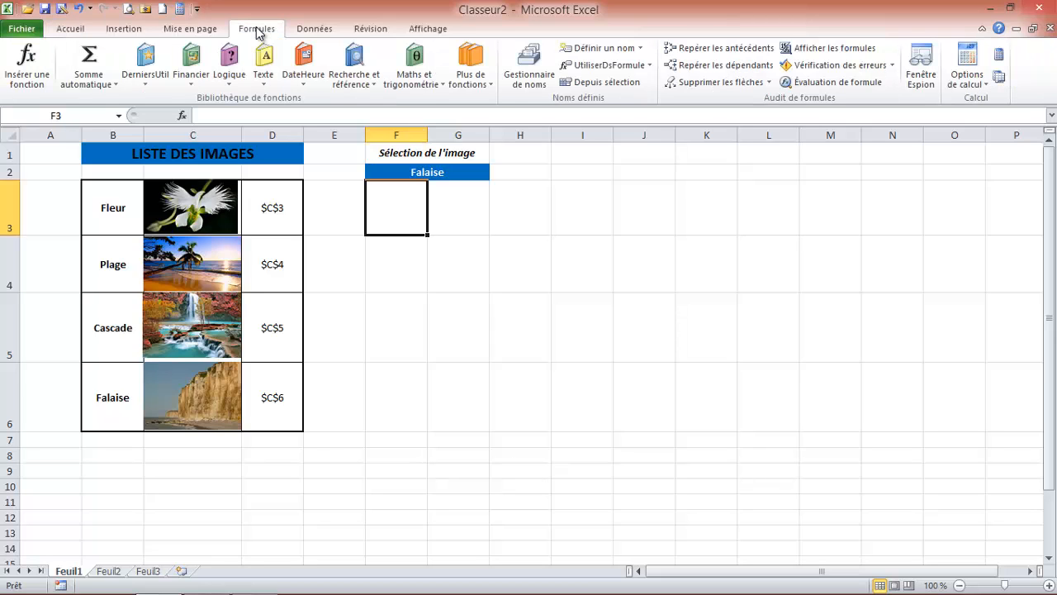
left_click(549, 67)
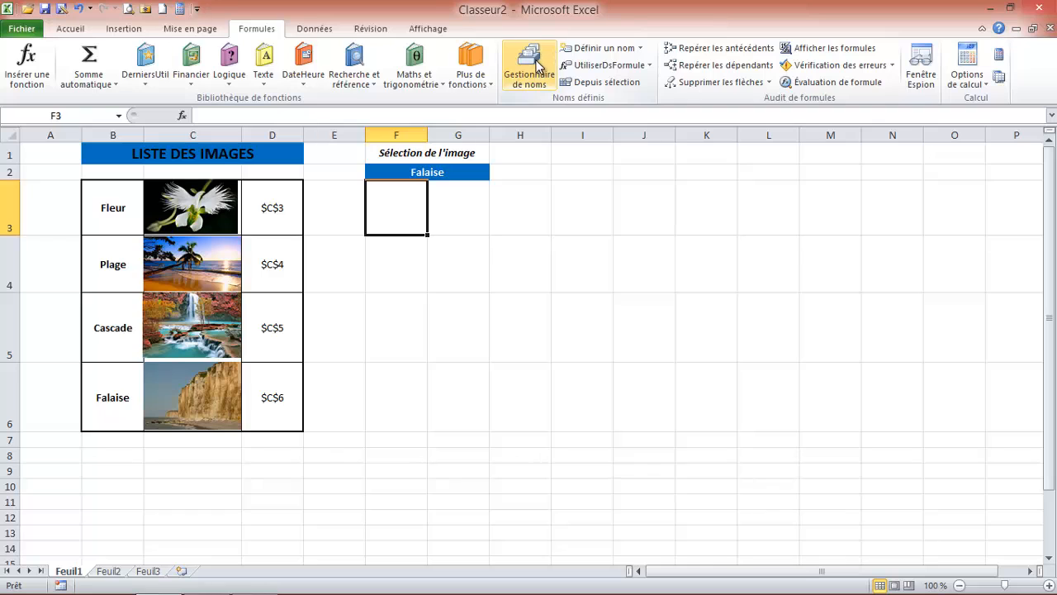
left_click(596, 50)
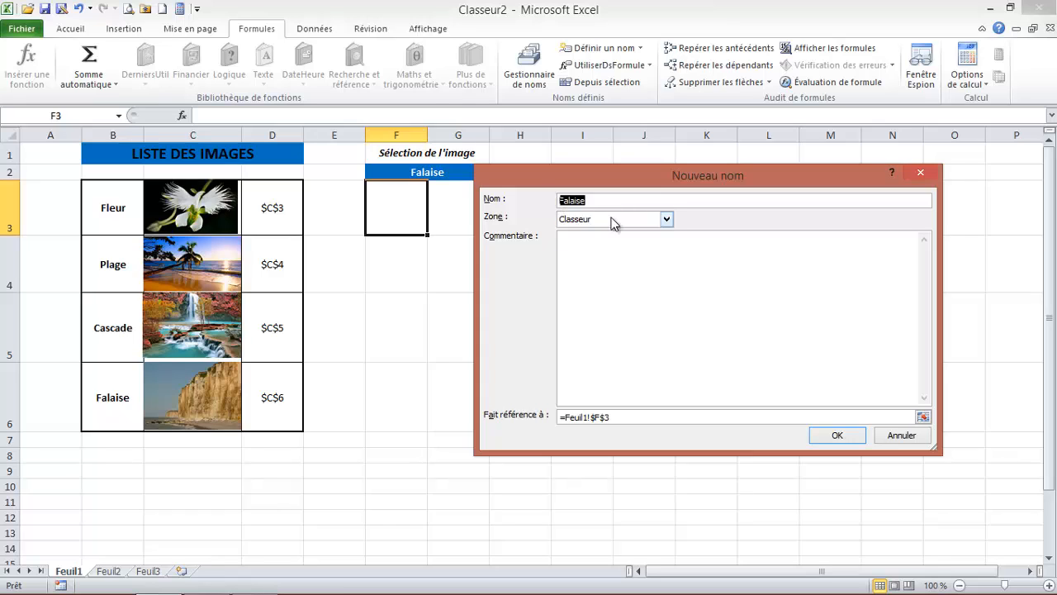
type("Mon_Image")
left_click(635, 417)
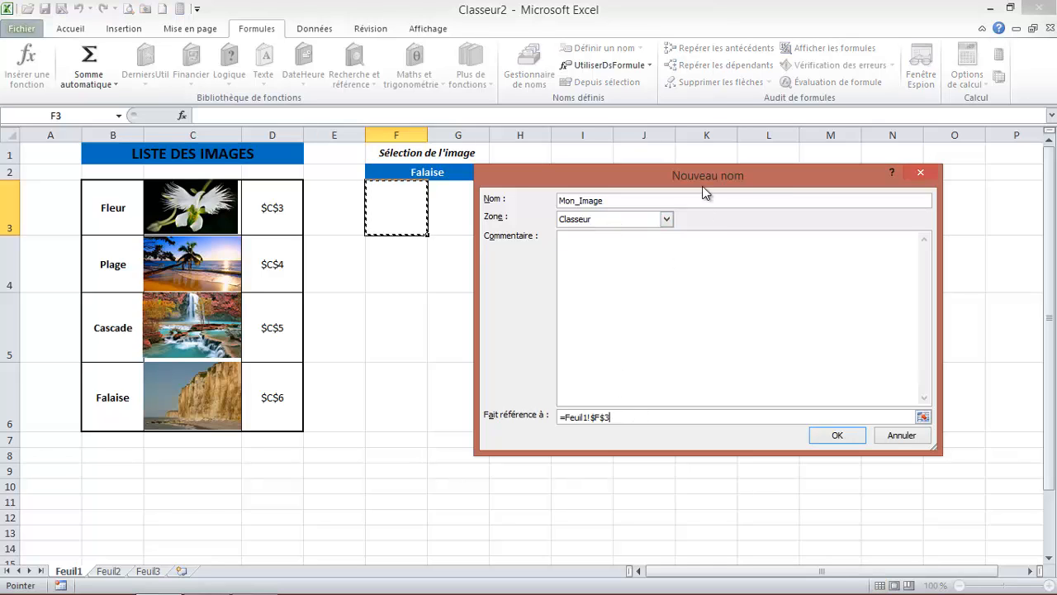
left_click_drag(748, 182, 785, 170)
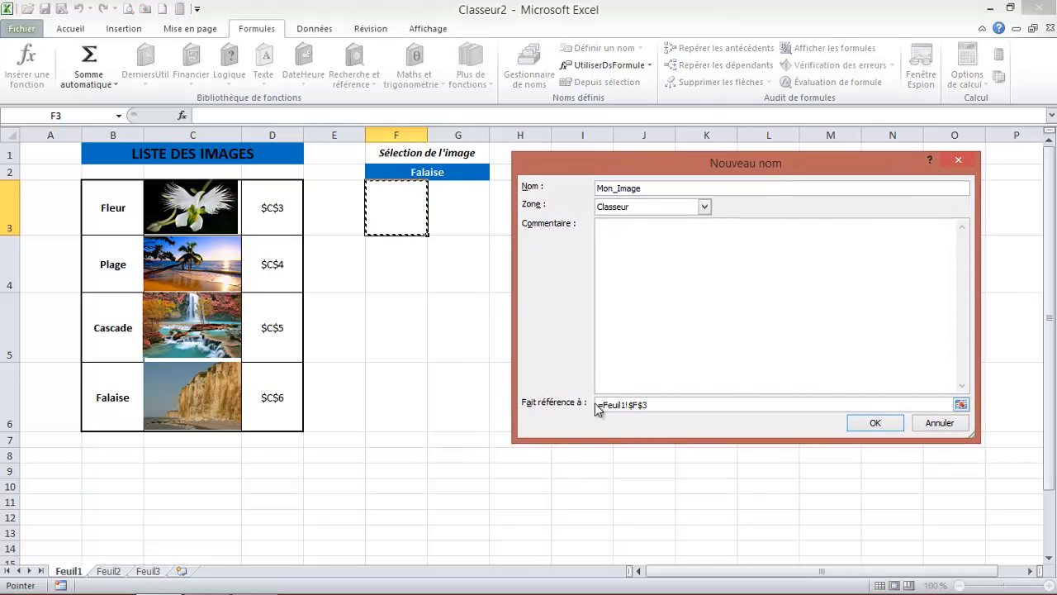
Step: Make Mon_Image refer to =INDIRECT(RECHERCHEV(Feuil1!$F$2;Feuil1!$B$3:$D$6;3;0)) and save the name
left_click_drag(652, 407, 600, 407)
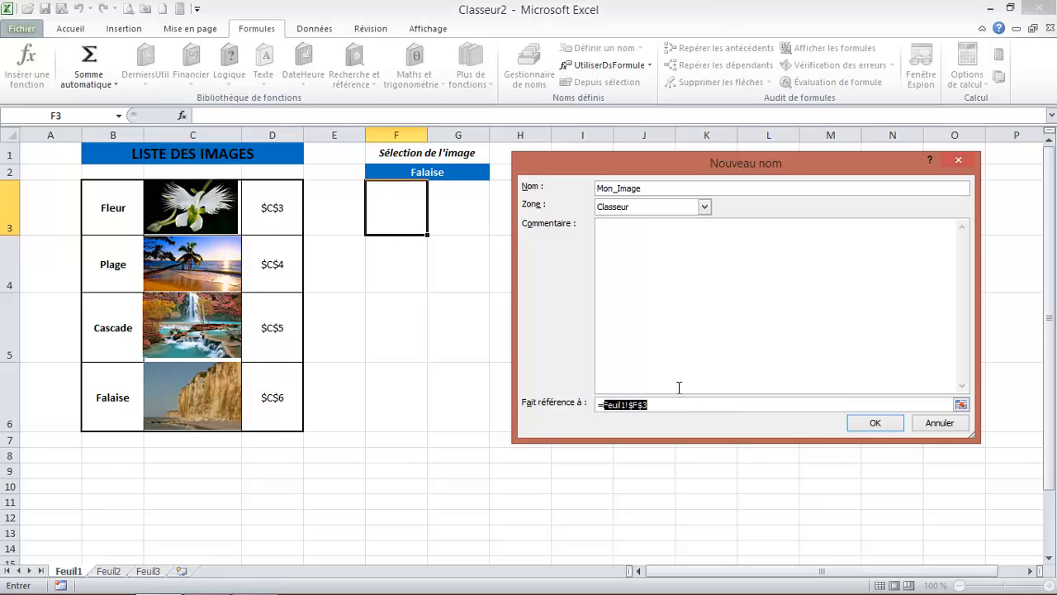
key("Delete")
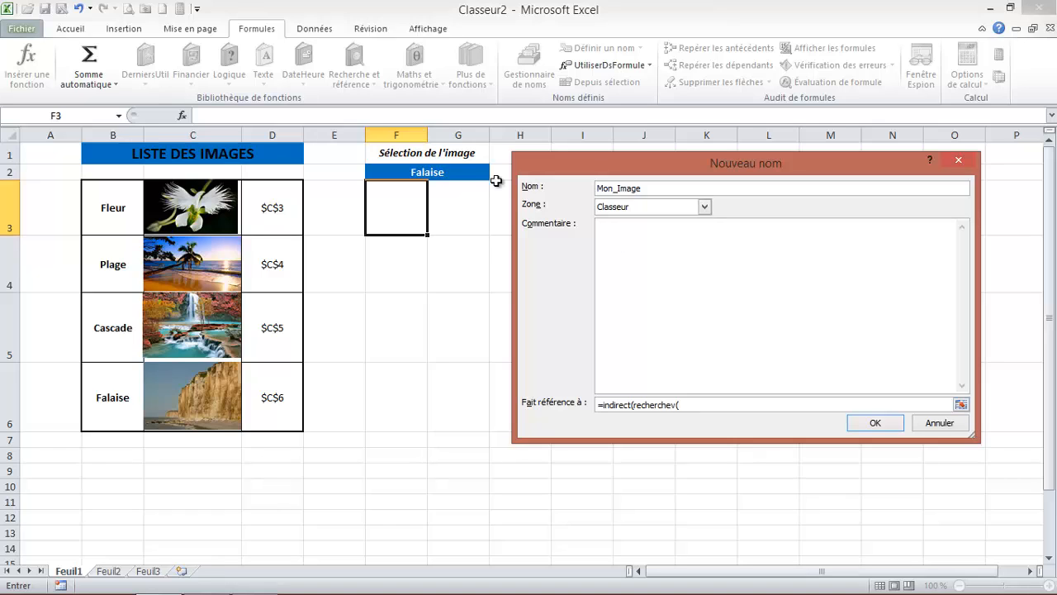
left_click(434, 170)
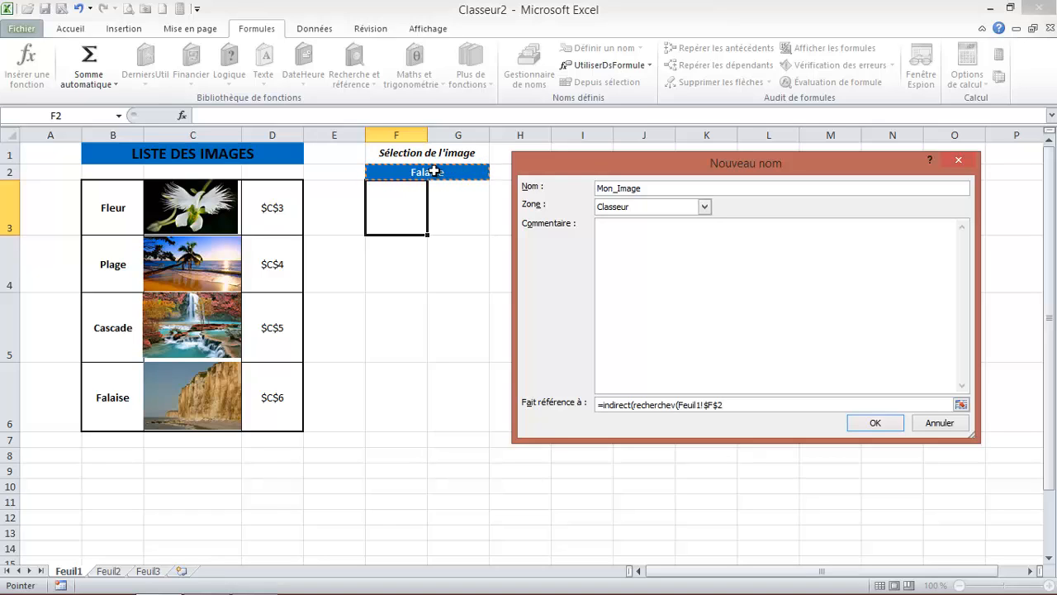
type(";")
left_click(105, 208)
left_click_drag(105, 209, 276, 396)
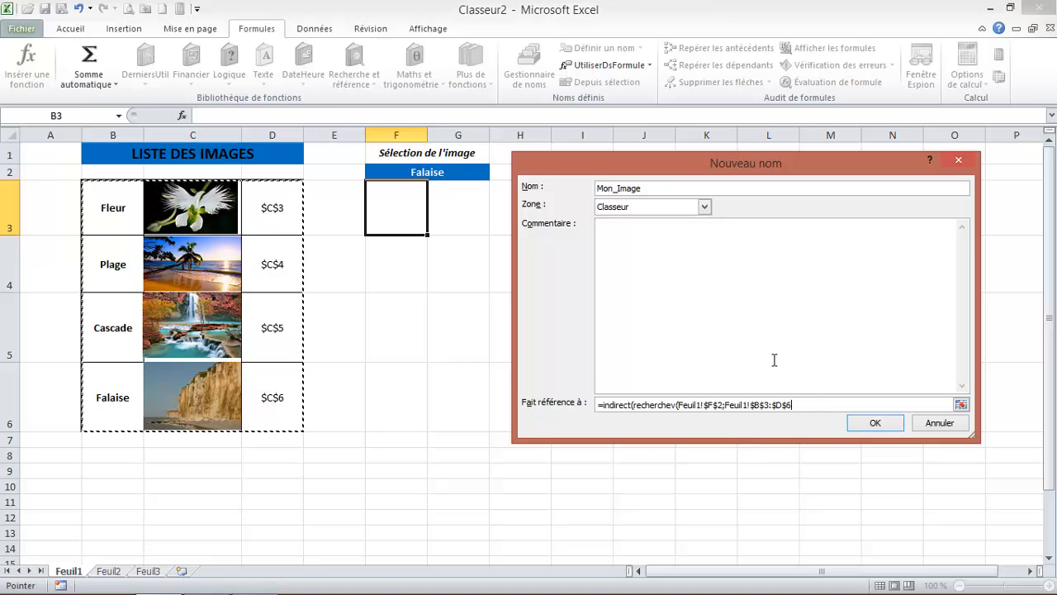
type(";")
type(")")
left_click(874, 423)
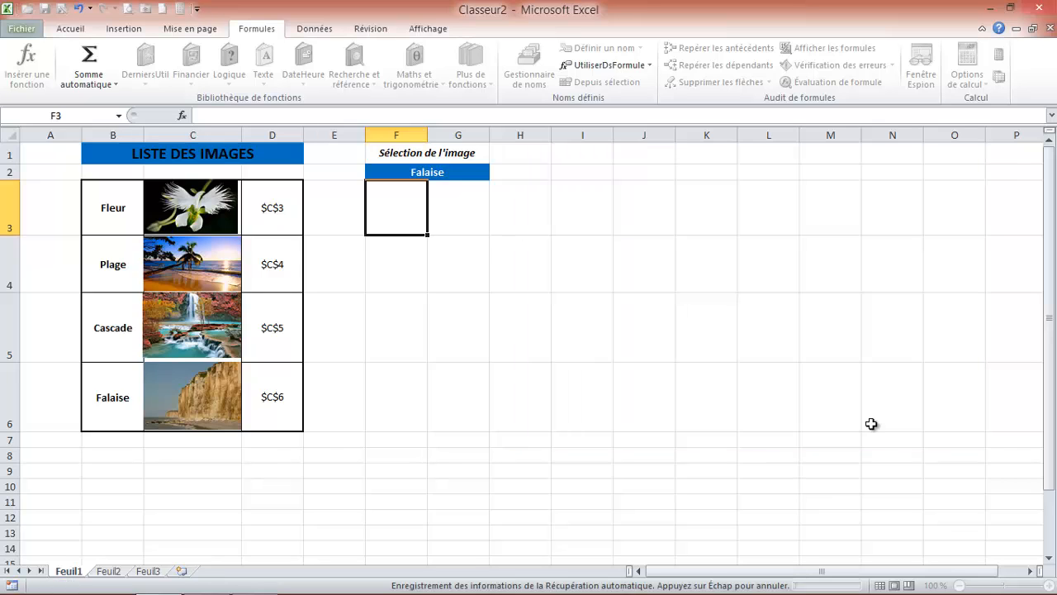
Step: Check in the name manager which picture cell Mon_Image refers to for the current choice in F2
left_click(474, 262)
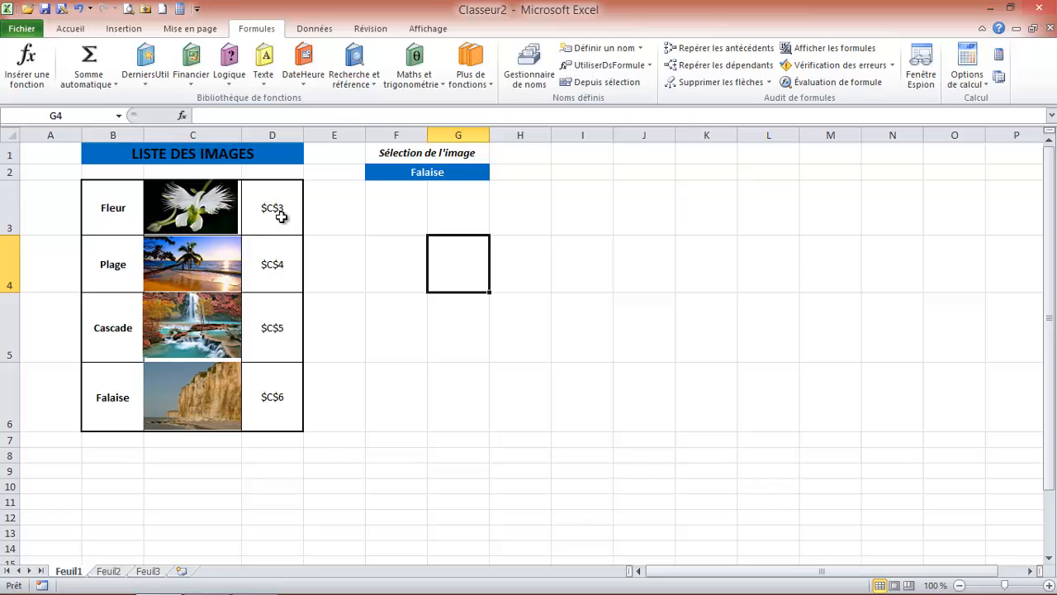
left_click(426, 173)
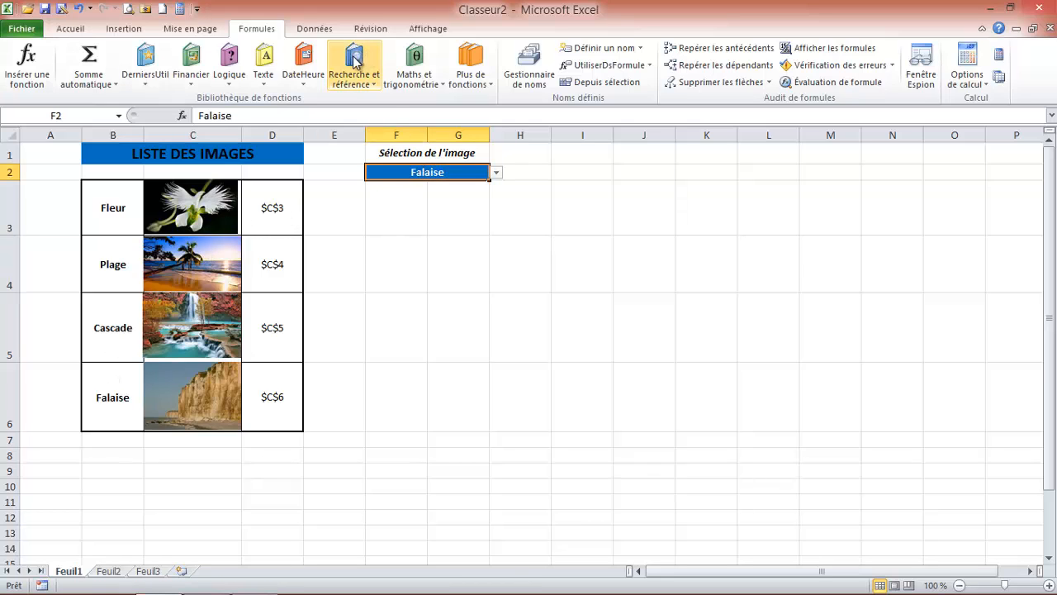
left_click(528, 76)
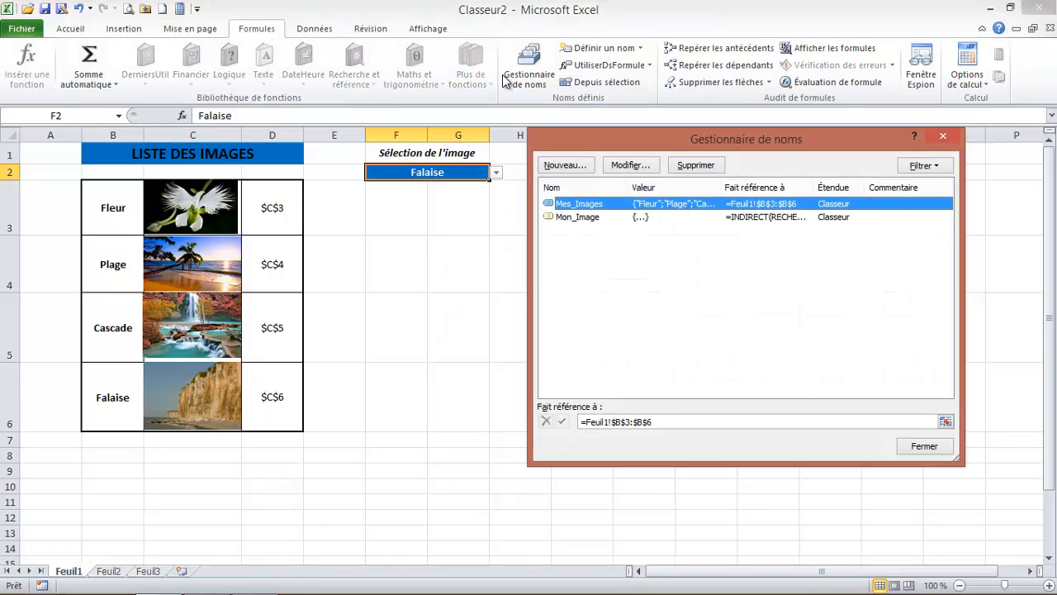
left_click(598, 216)
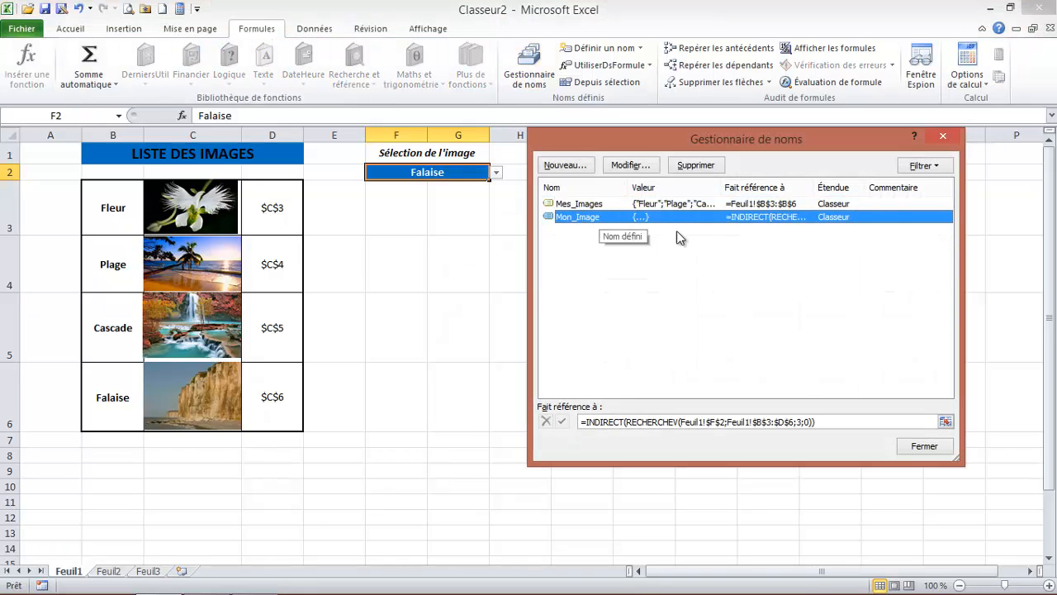
left_click(945, 422)
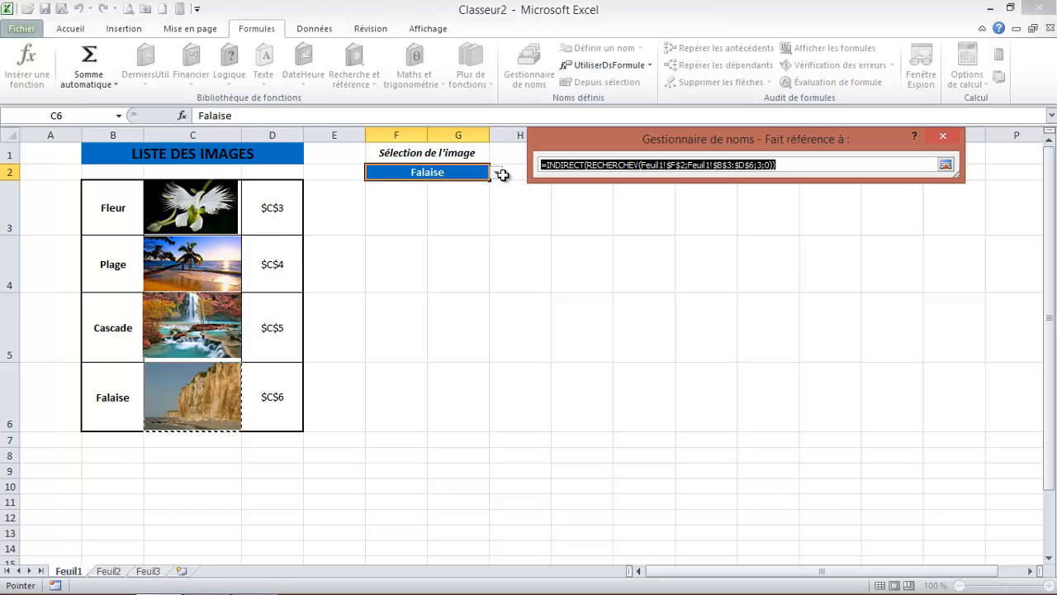
left_click(946, 163)
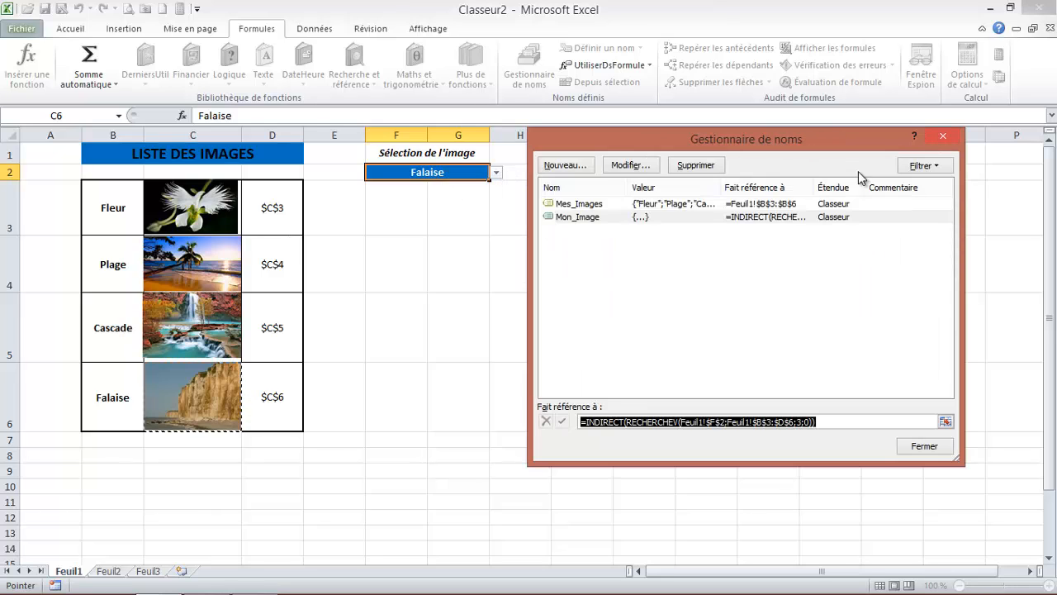
left_click(942, 449)
Step: Choose Plage in the F2 drop-down list and check which picture cell Mon_Image refers to
left_click(497, 173)
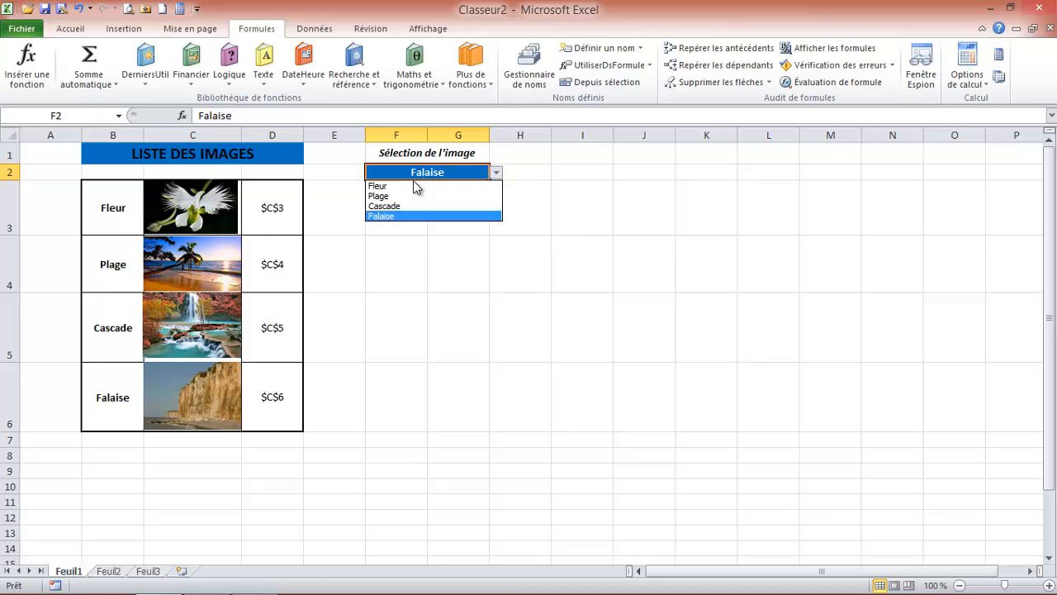
left_click(389, 197)
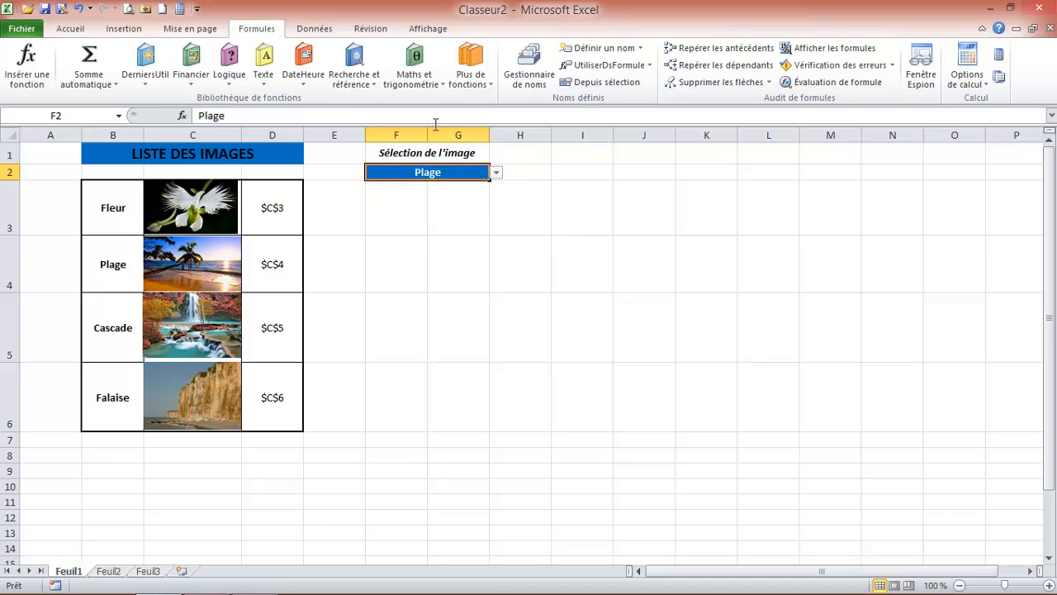
left_click(530, 67)
left_click(593, 220)
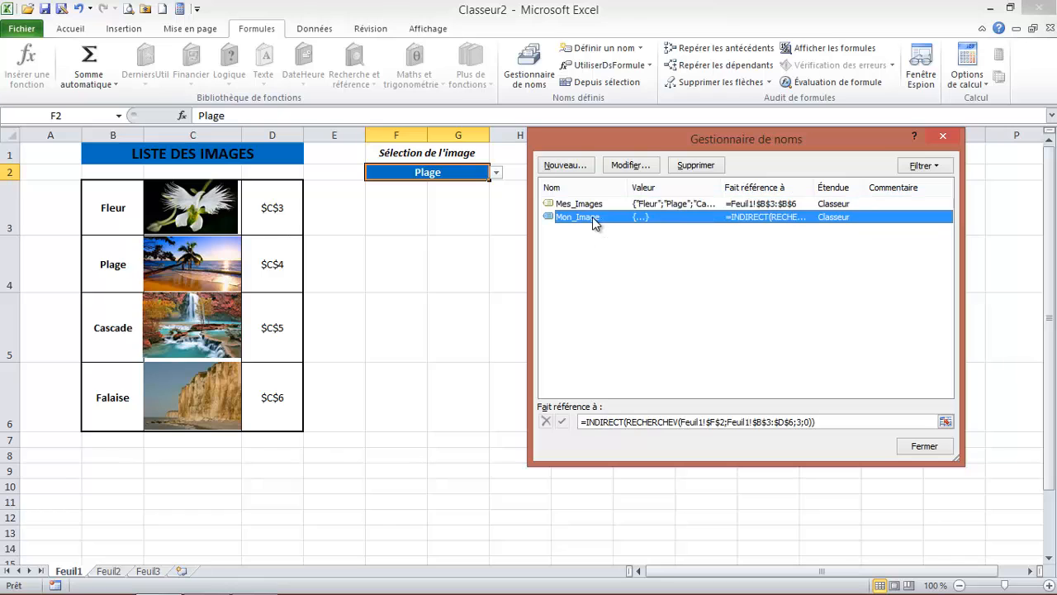
left_click(945, 421)
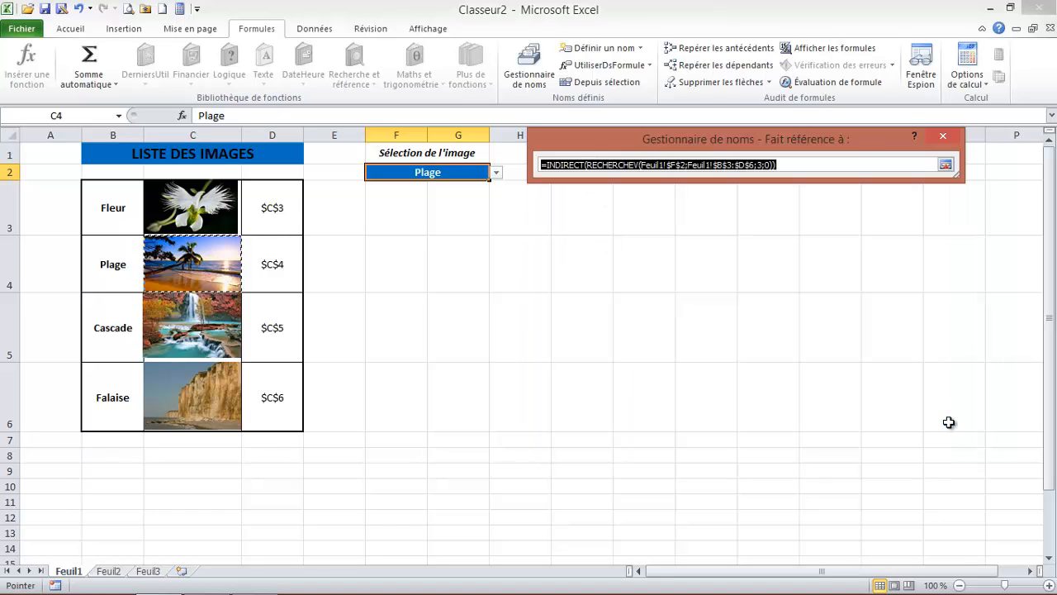
left_click(238, 268)
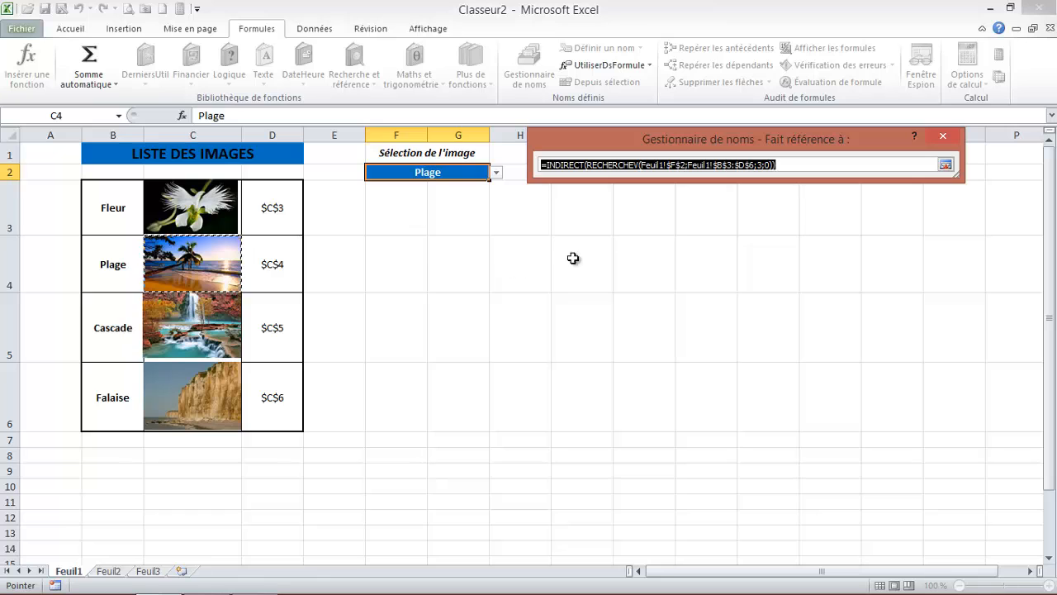
left_click(943, 139)
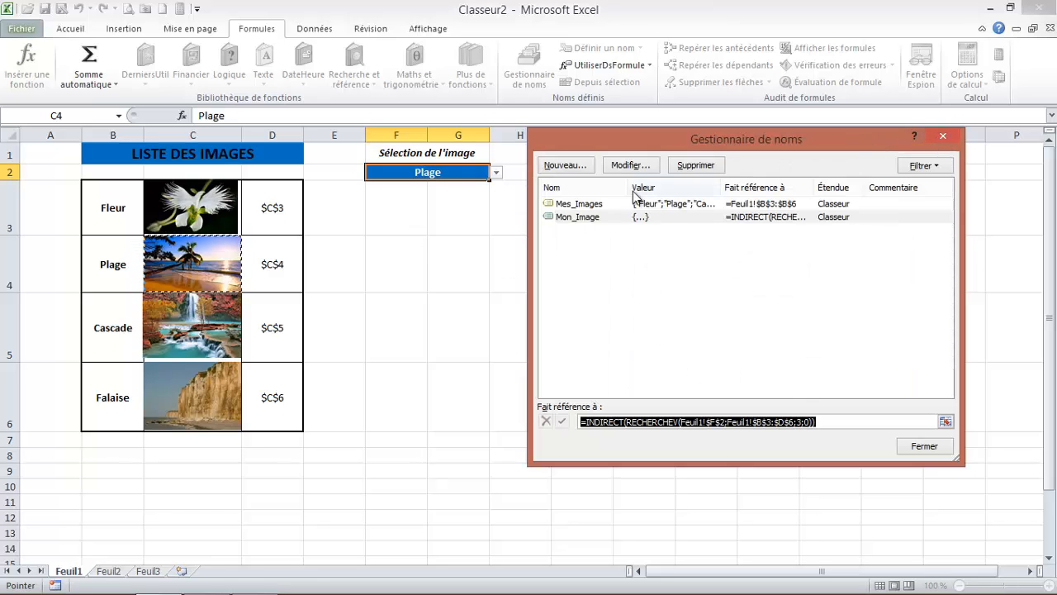
left_click(923, 446)
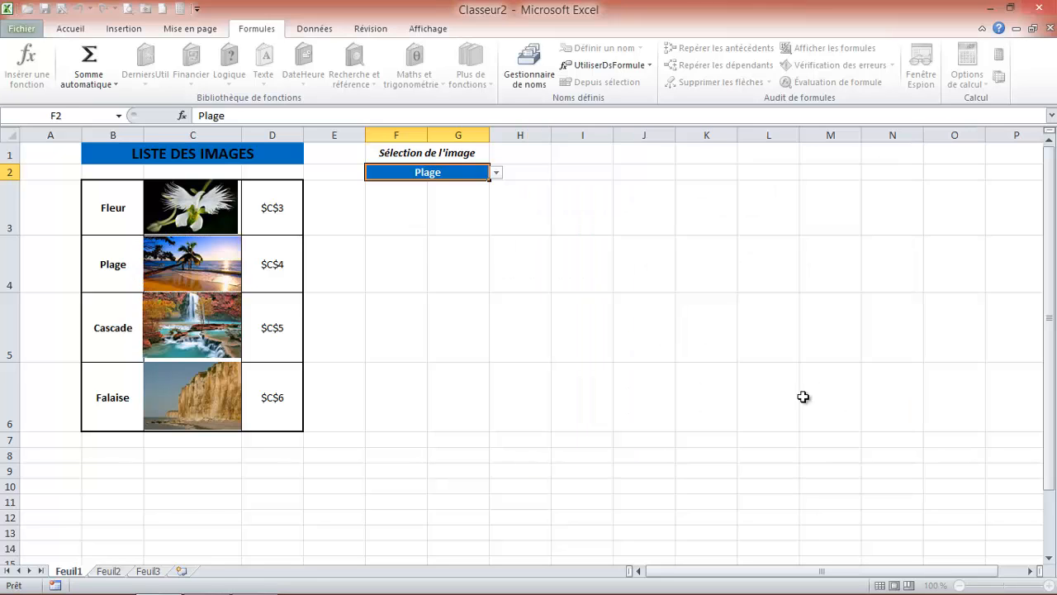
Step: Add the Appareil photo command from Toutes les commandes to the Quick Access Toolbar
left_click(433, 249)
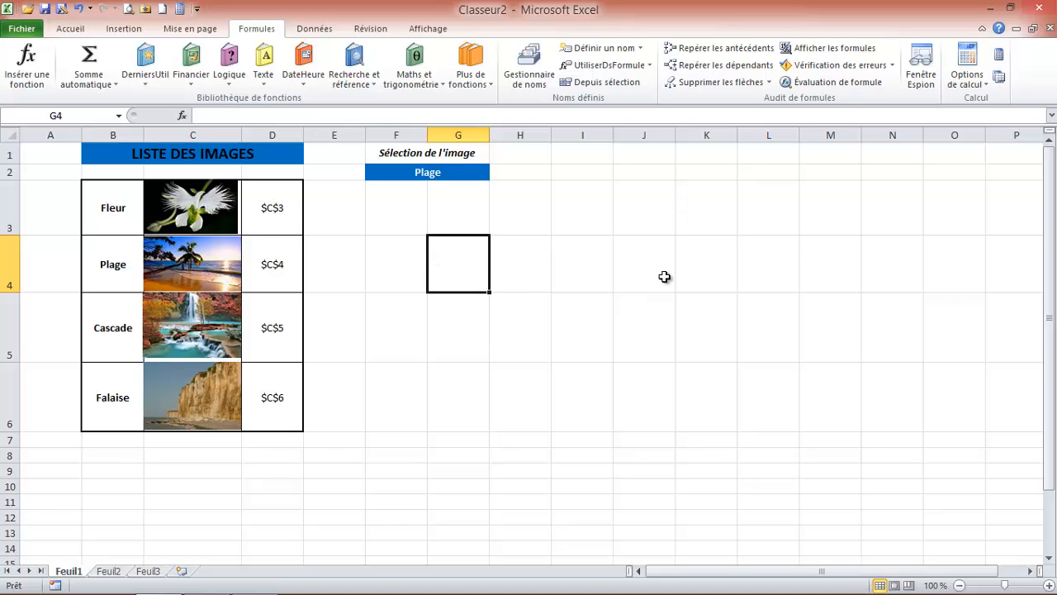
left_click(418, 263)
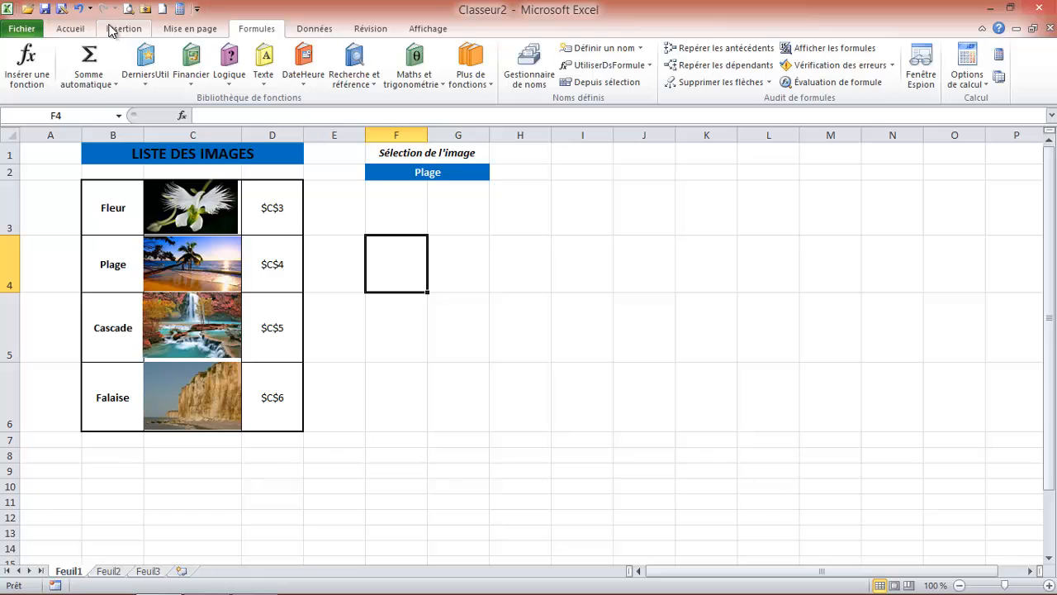
left_click(198, 10)
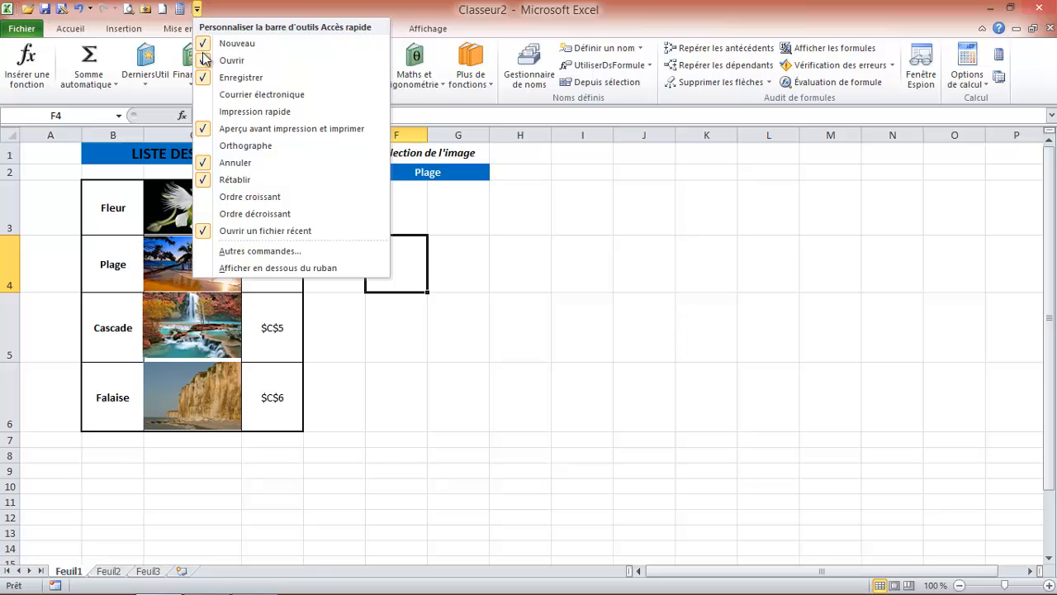
left_click(266, 252)
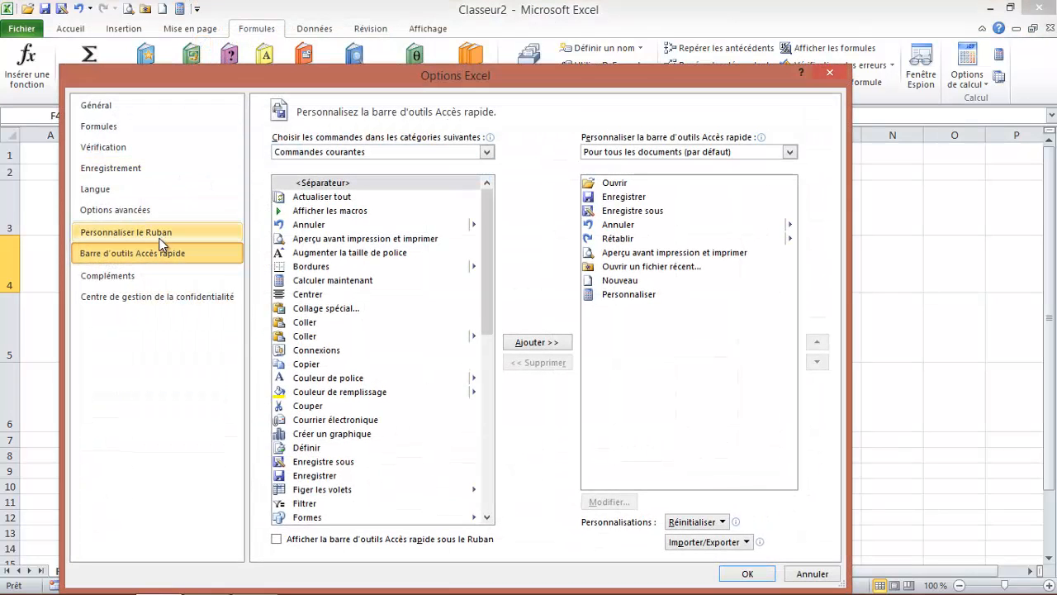
left_click(486, 151)
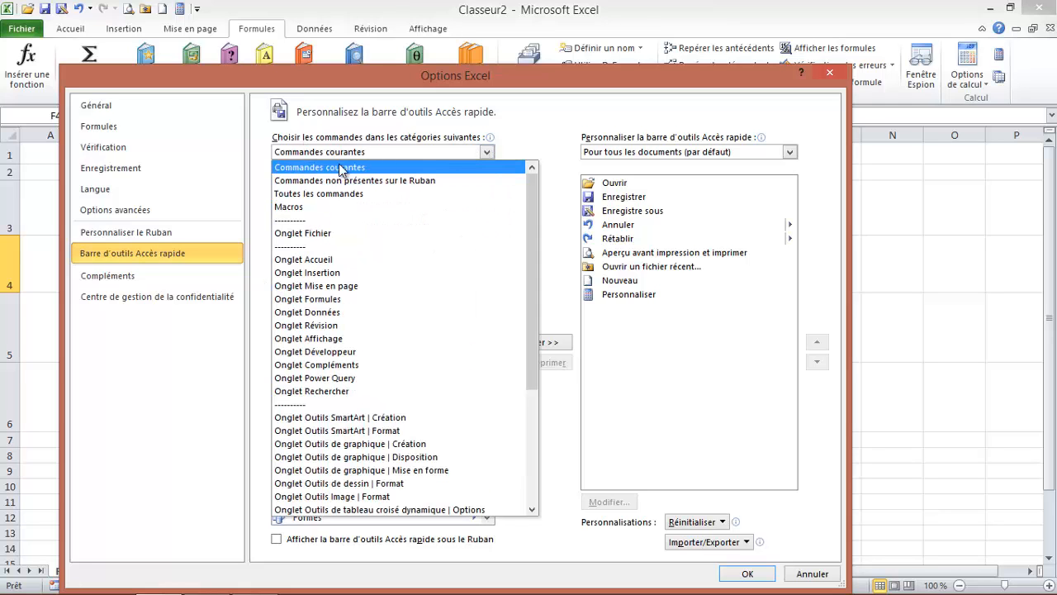
left_click(316, 195)
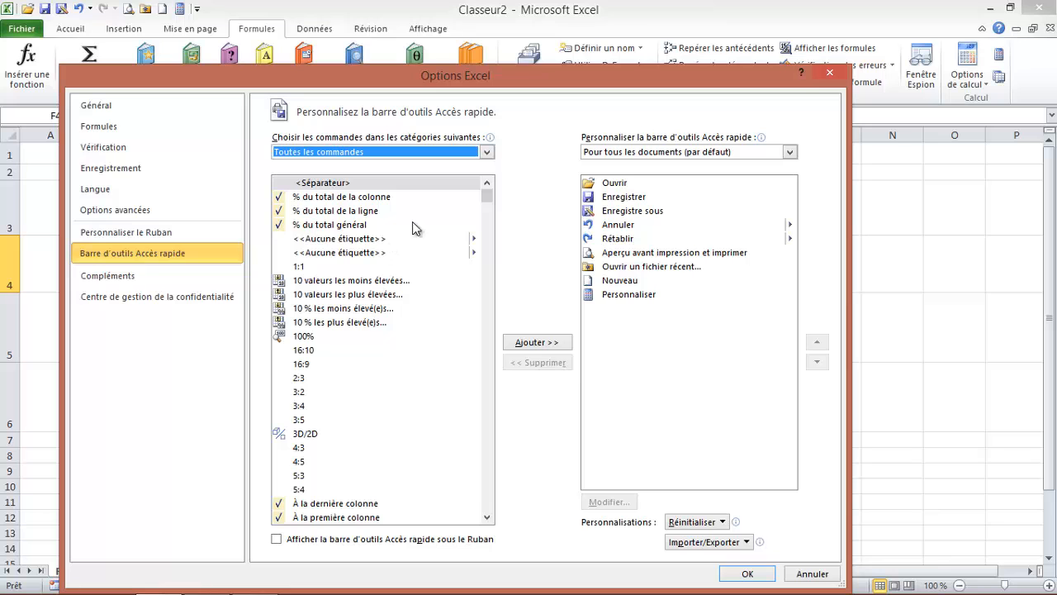
mouse_move(487, 204)
left_mouse_down()
mouse_move(488, 221)
mouse_move(490, 212)
left_mouse_up()
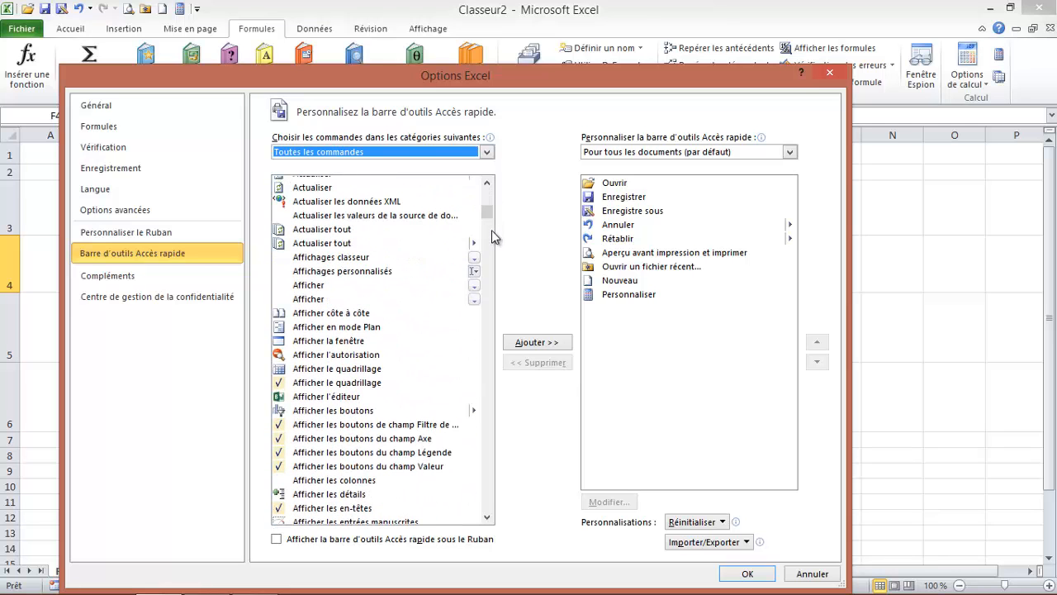
left_click_drag(488, 212, 489, 233)
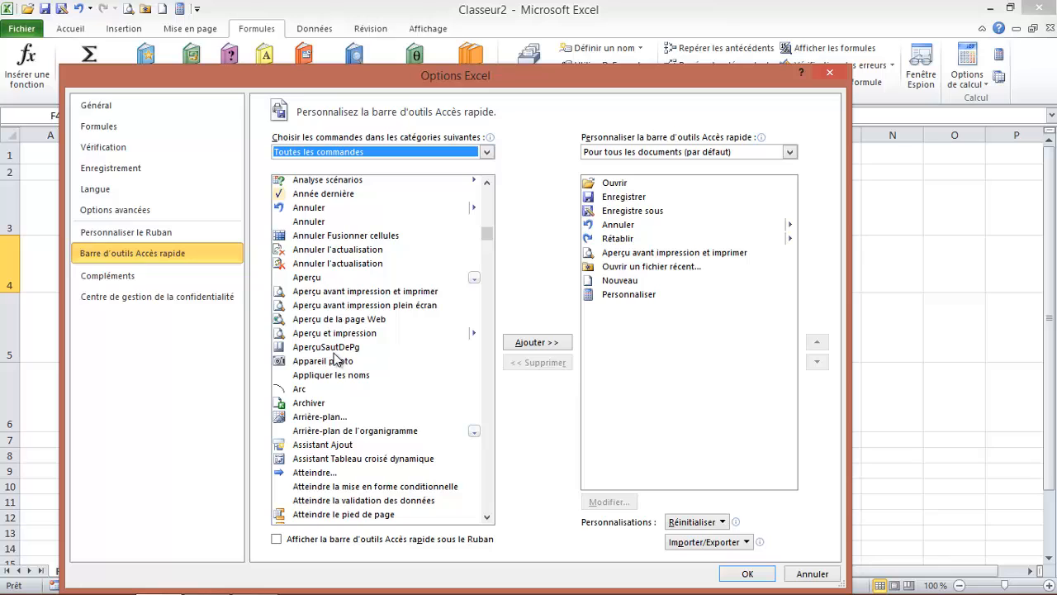
left_click(317, 365)
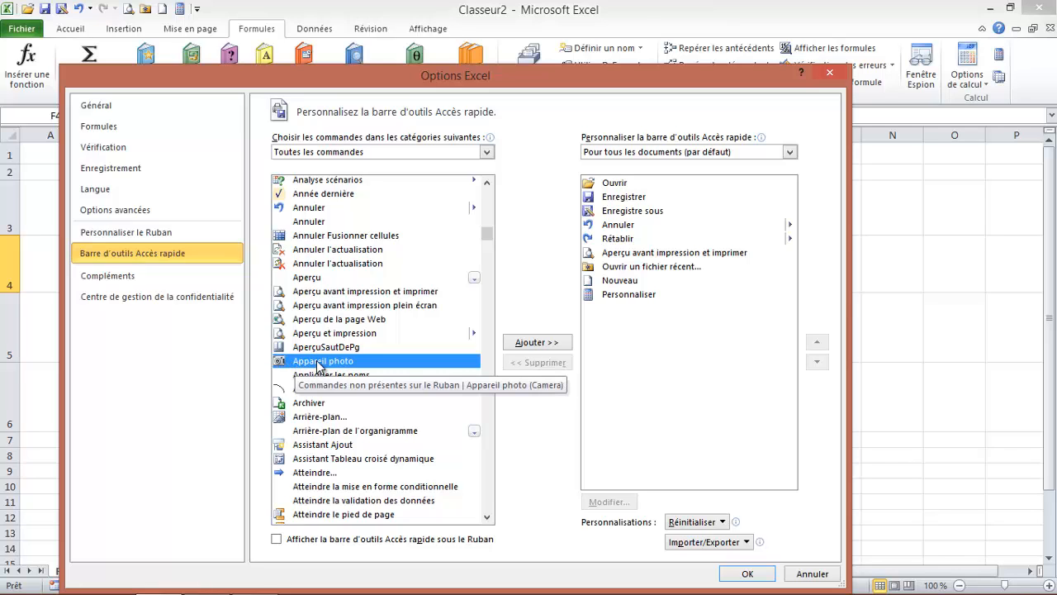
left_click(537, 342)
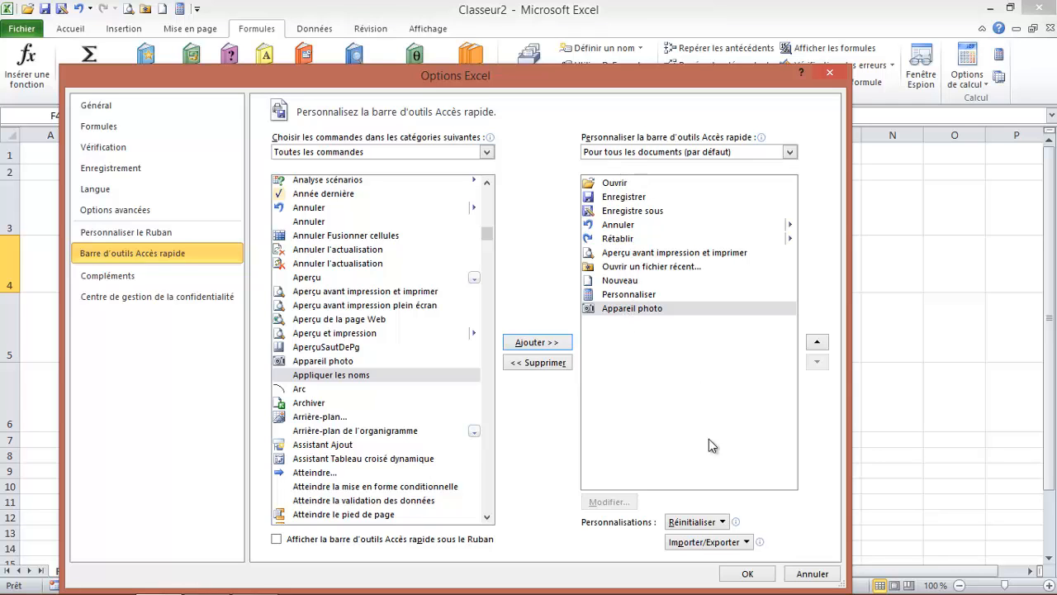
left_click(748, 573)
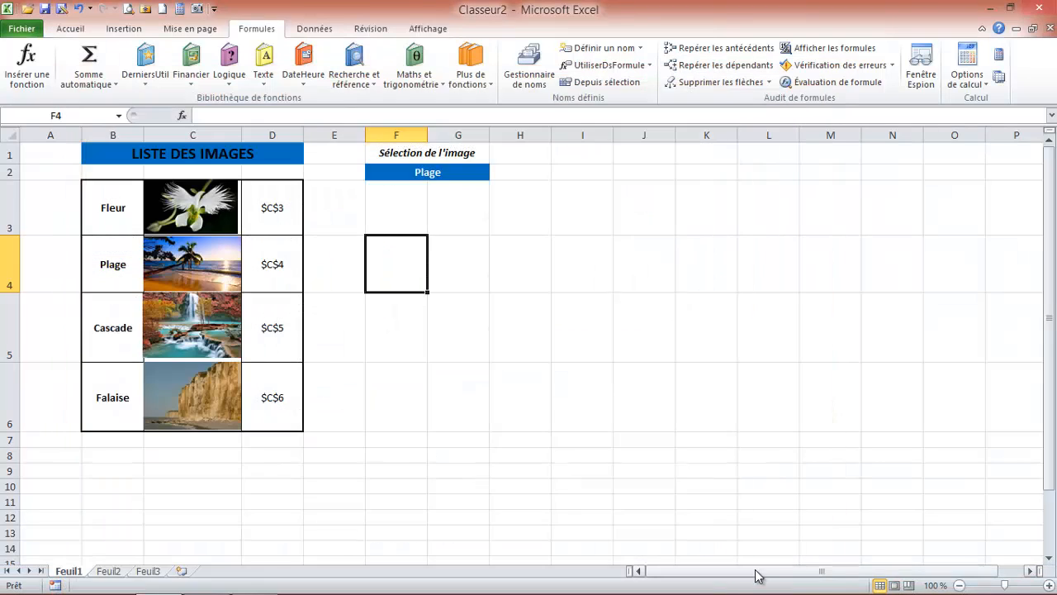
Step: Take a camera snapshot of empty cell I5 and place the linked picture at cell F4
left_click(573, 333)
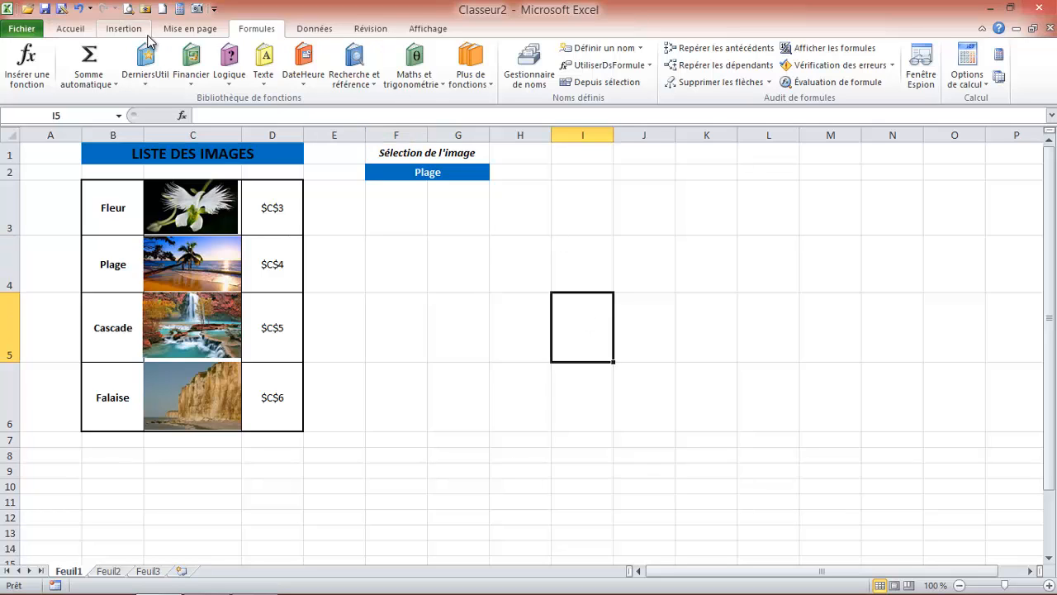
left_click(199, 10)
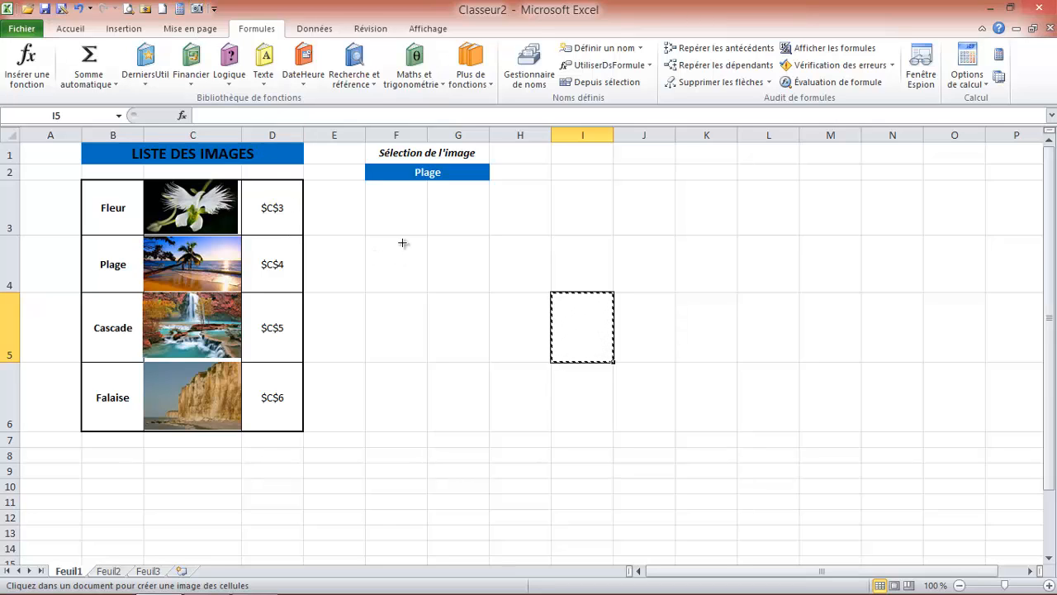
left_click_drag(384, 235, 691, 311)
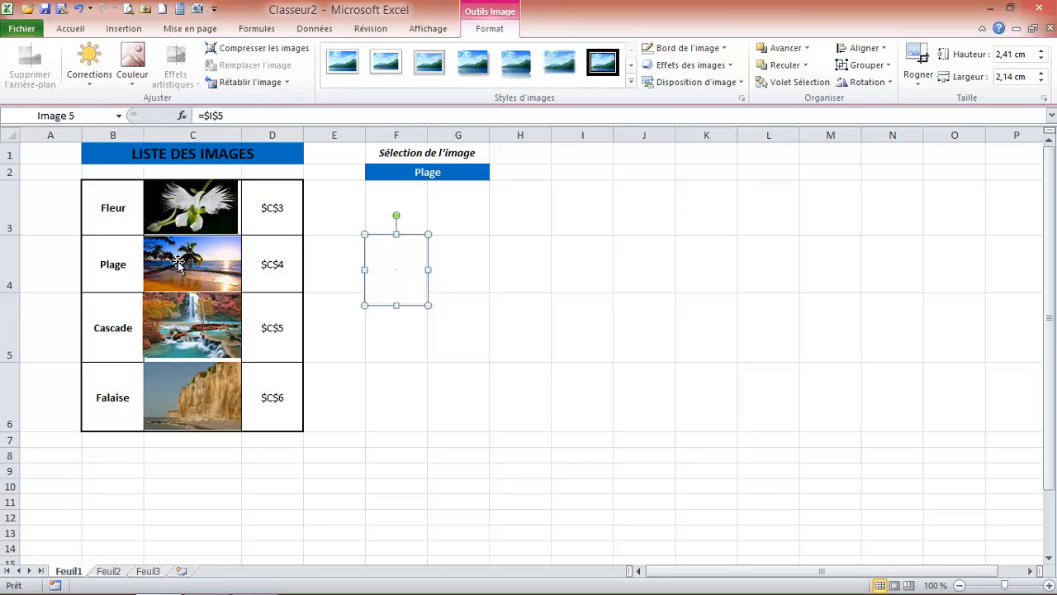
Step: Replace the cell reference behind the camera picture with the defined name, so its formula reads =Mon_Image
left_click(206, 115)
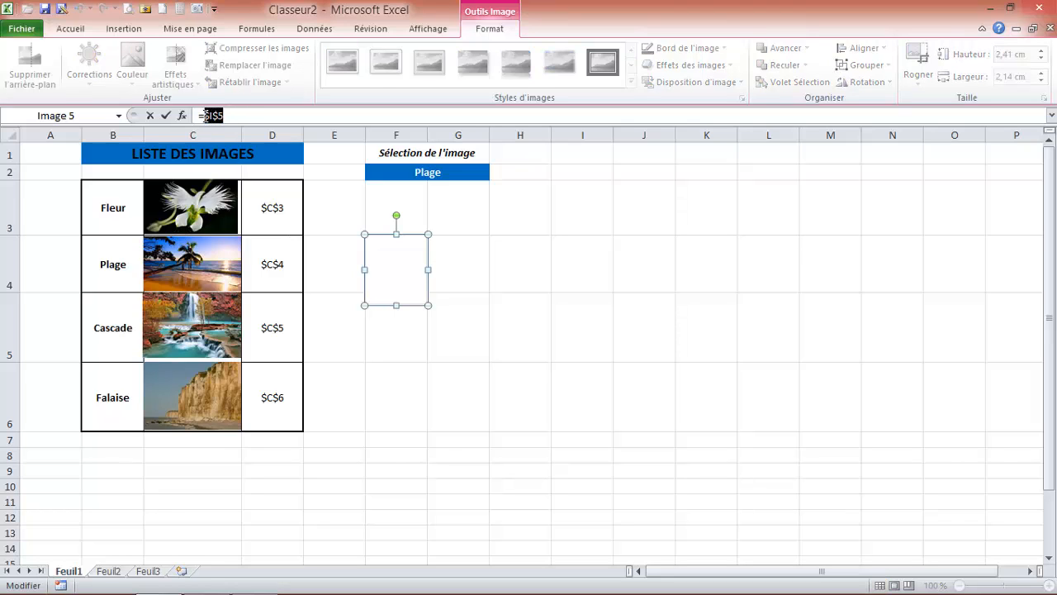
type("m")
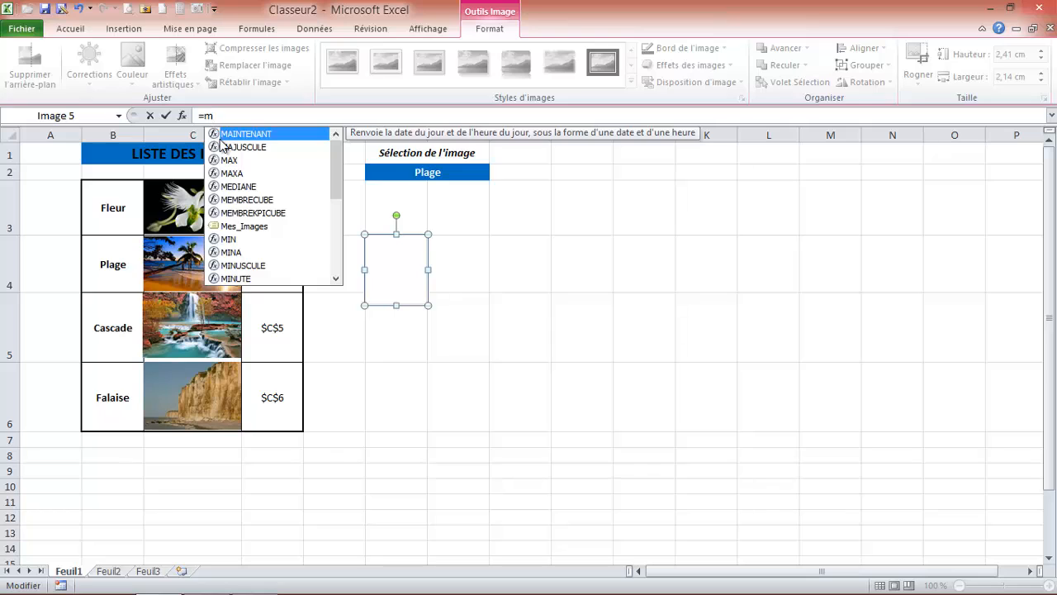
type("o")
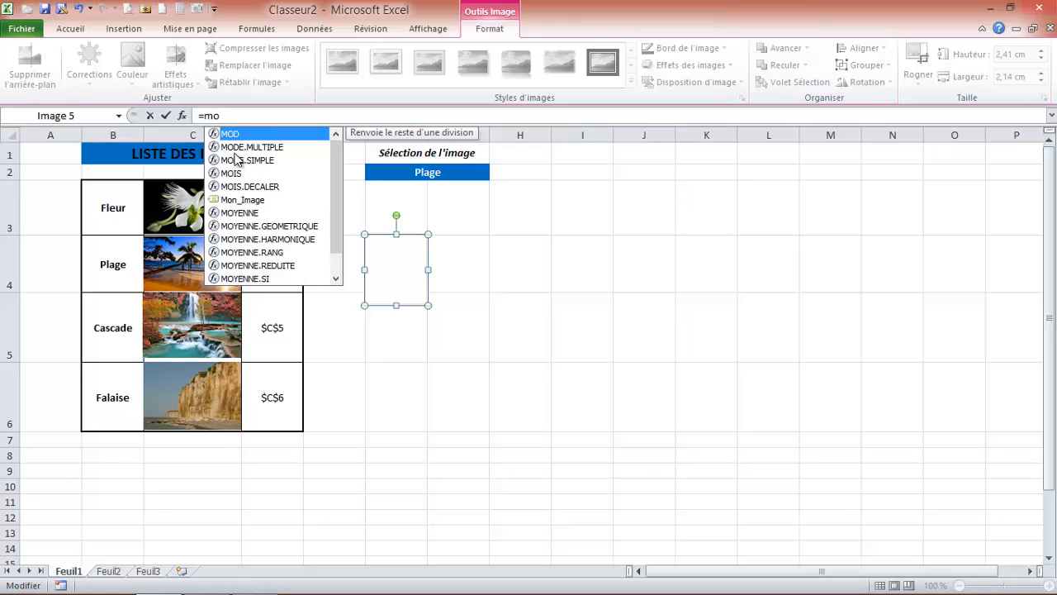
double_click(239, 201)
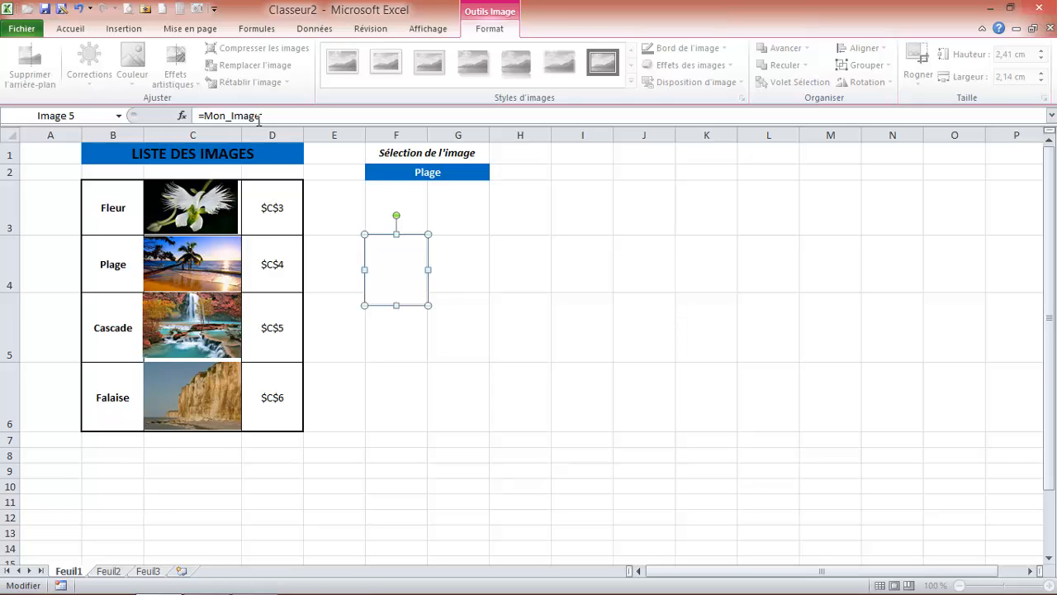
key("Return")
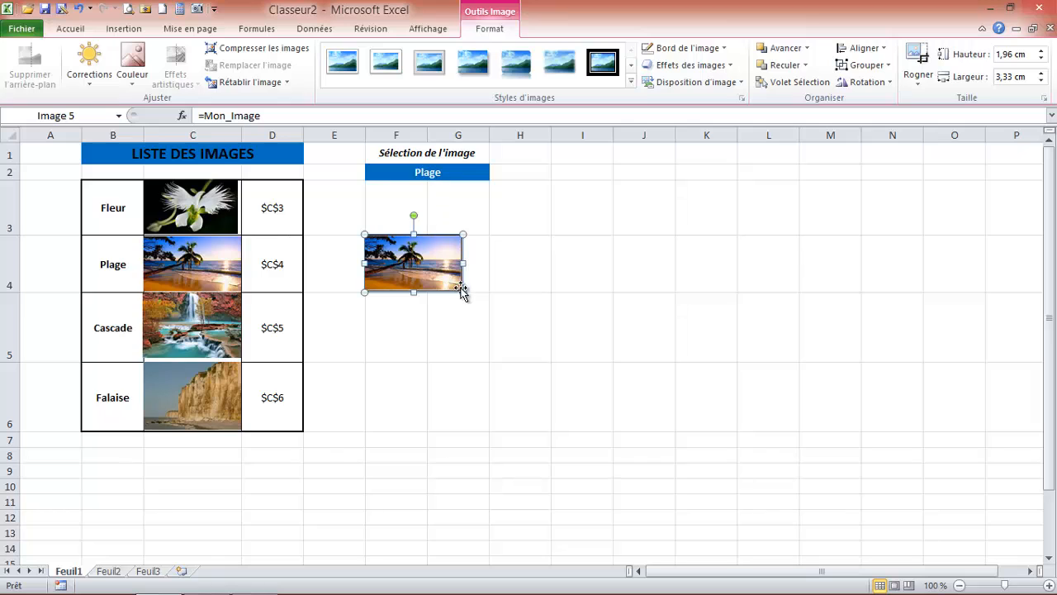
Step: Enlarge the linked picture to about 8.7 cm high by 14.82 cm wide and move it to start at column G
left_click_drag(464, 292, 762, 467)
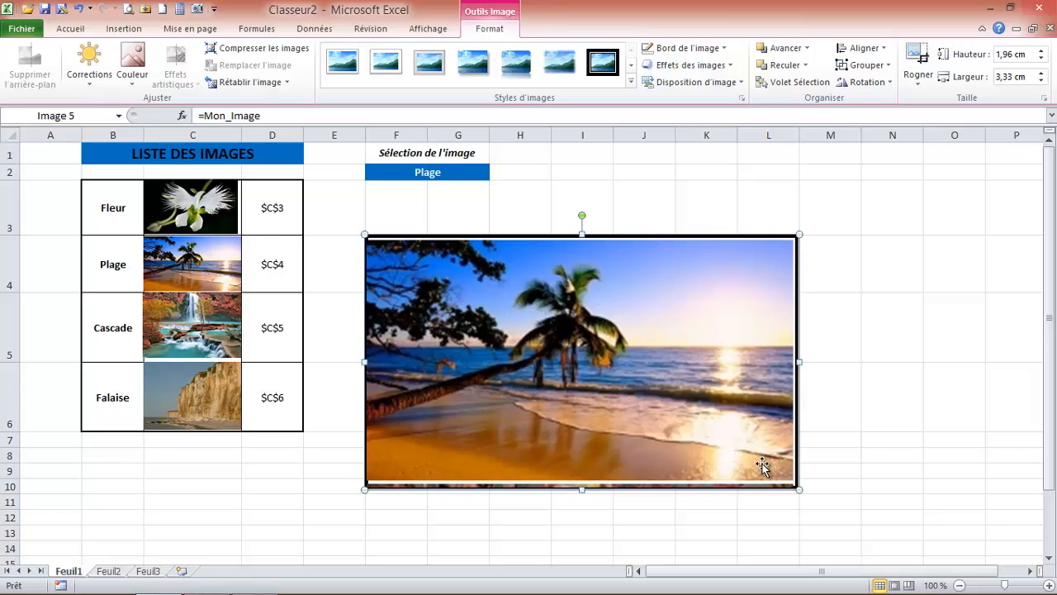
left_click_drag(644, 239, 694, 237)
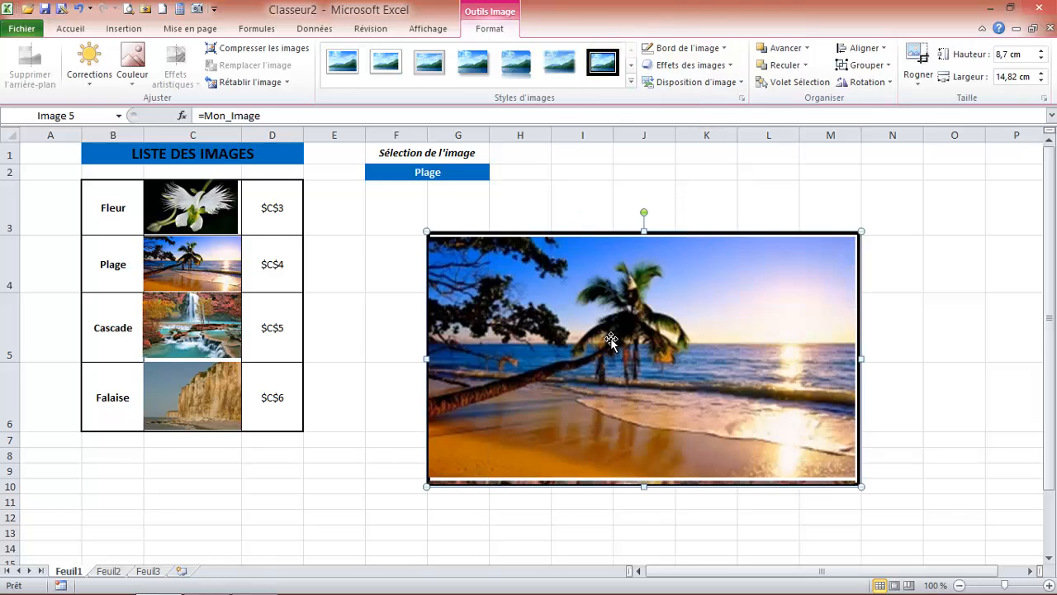
Step: Test the linked picture by choosing Fleur and Falaise in turn in the F2 drop-down list
left_click(449, 174)
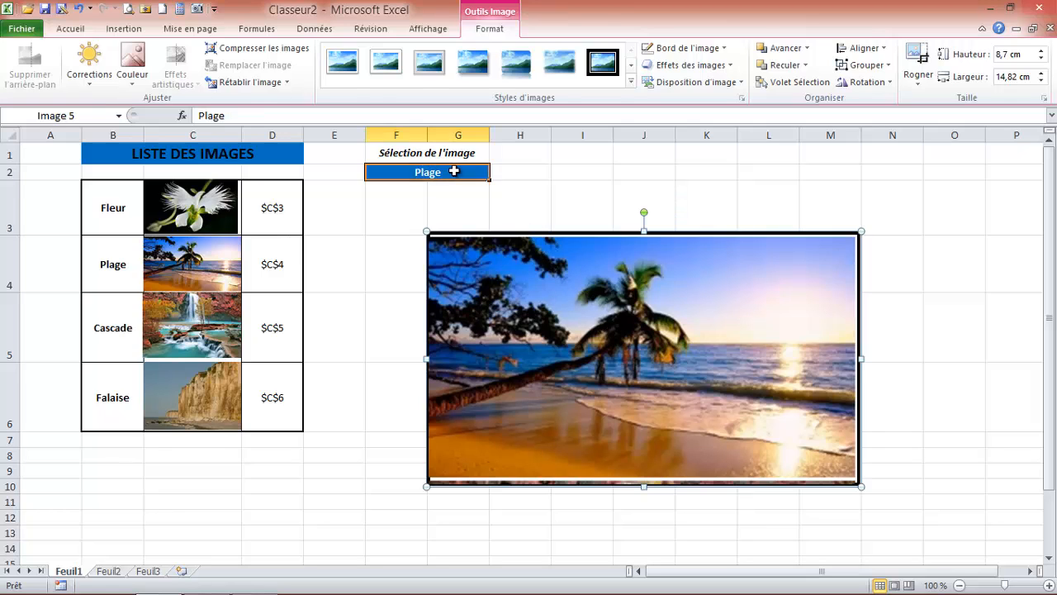
left_click(496, 172)
left_click(385, 185)
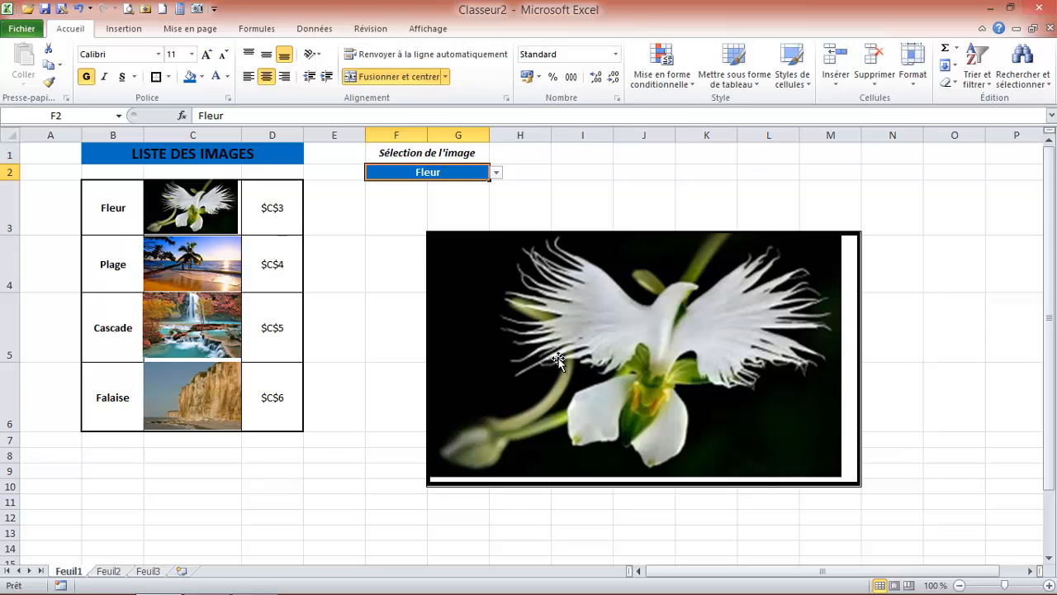
left_click(496, 172)
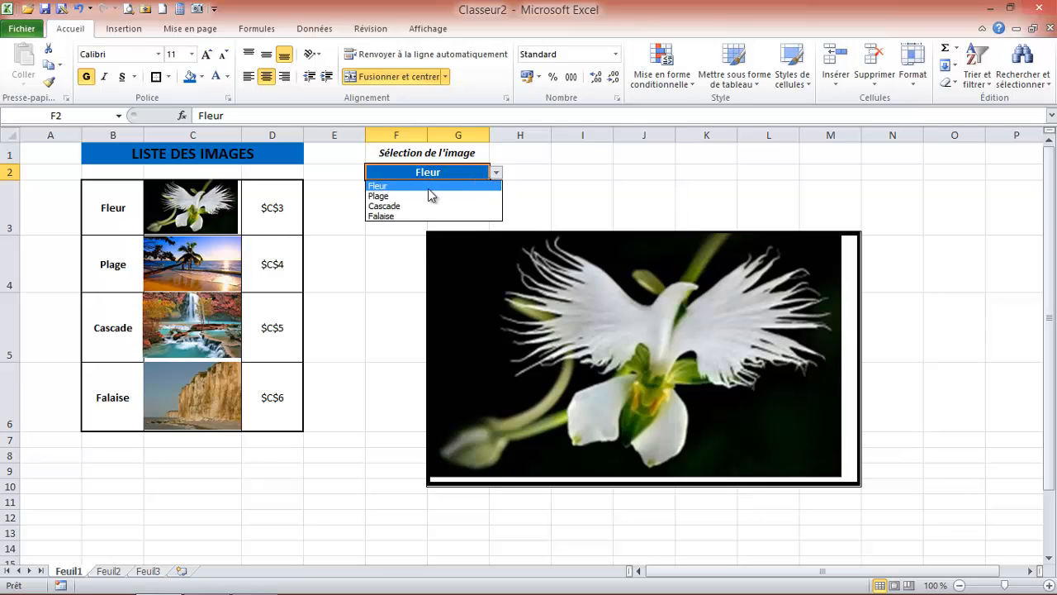
left_click(387, 218)
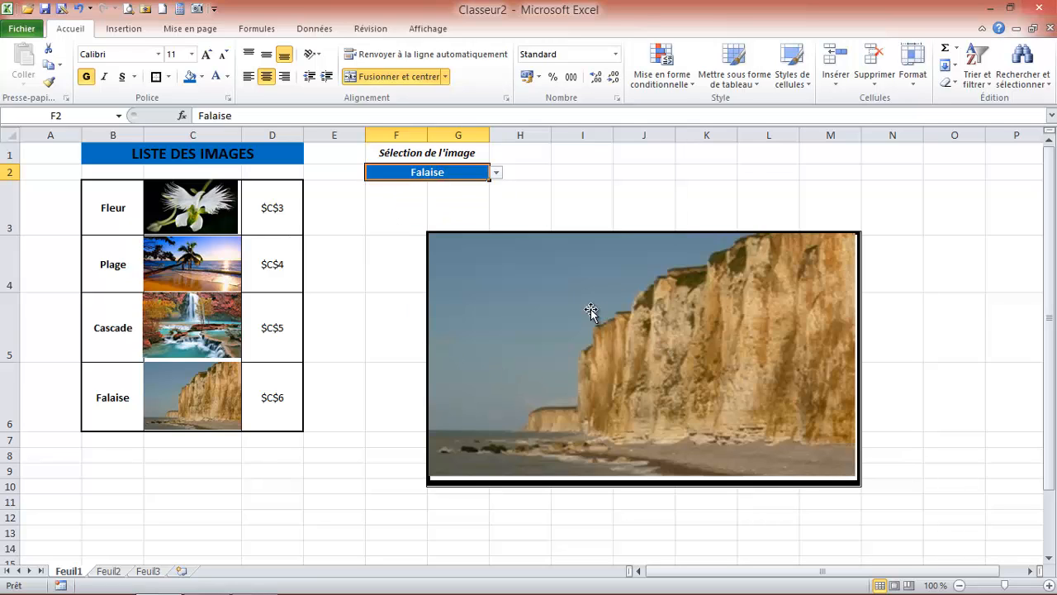
Step: Set the linked picture's border to Sans contour and apply the tilted picture style with a white frame and shadow
left_click(627, 234)
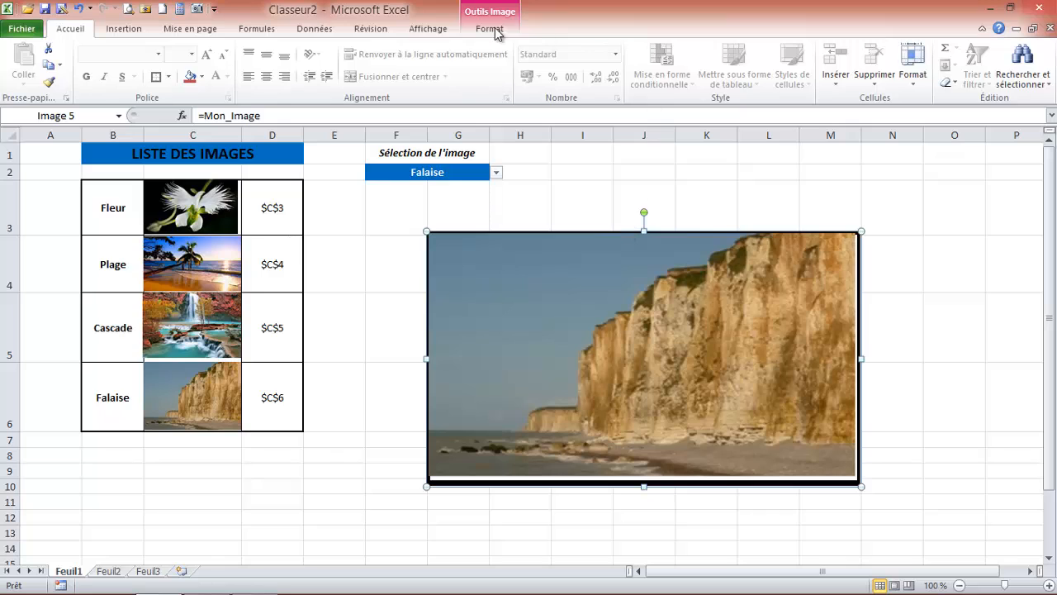
left_click(490, 31)
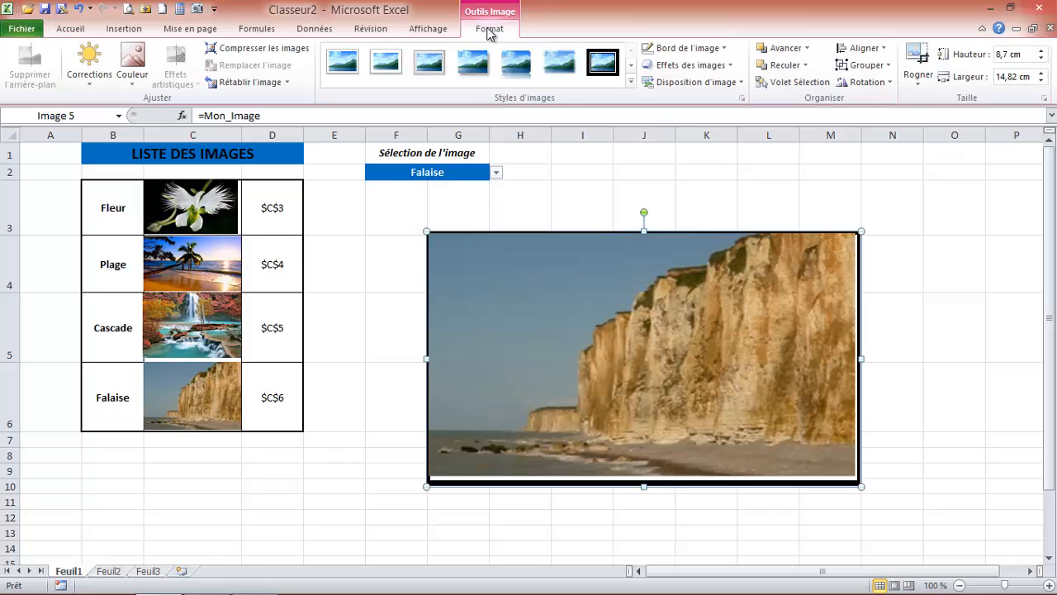
left_click(727, 49)
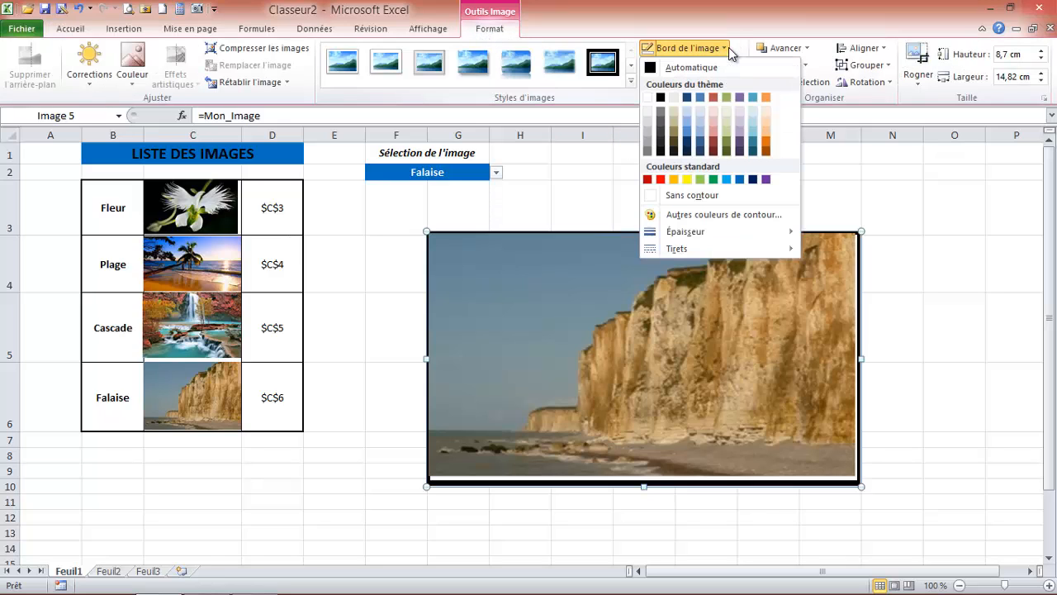
left_click(682, 196)
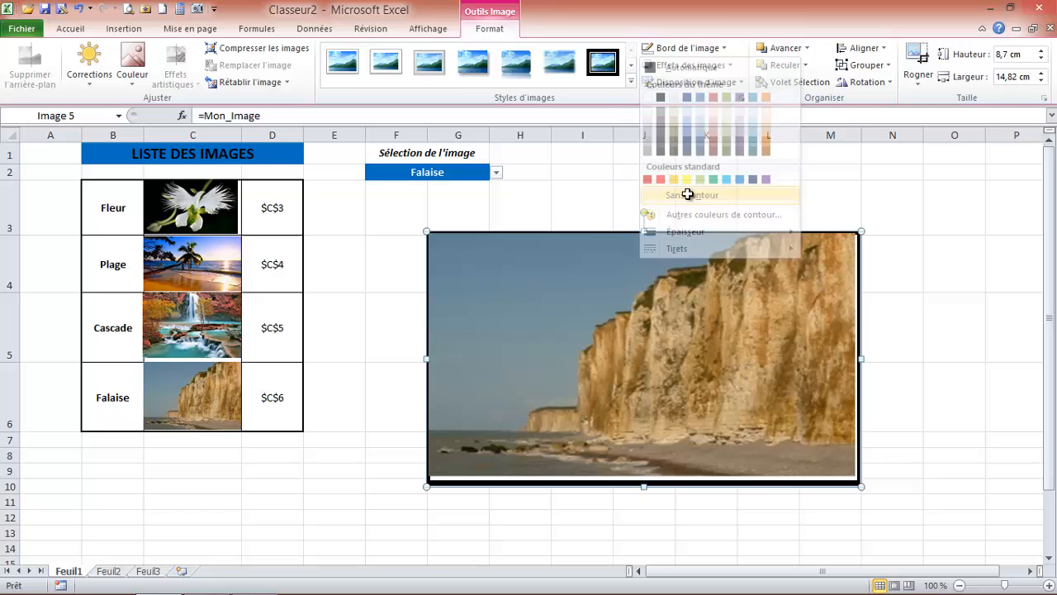
left_click(631, 82)
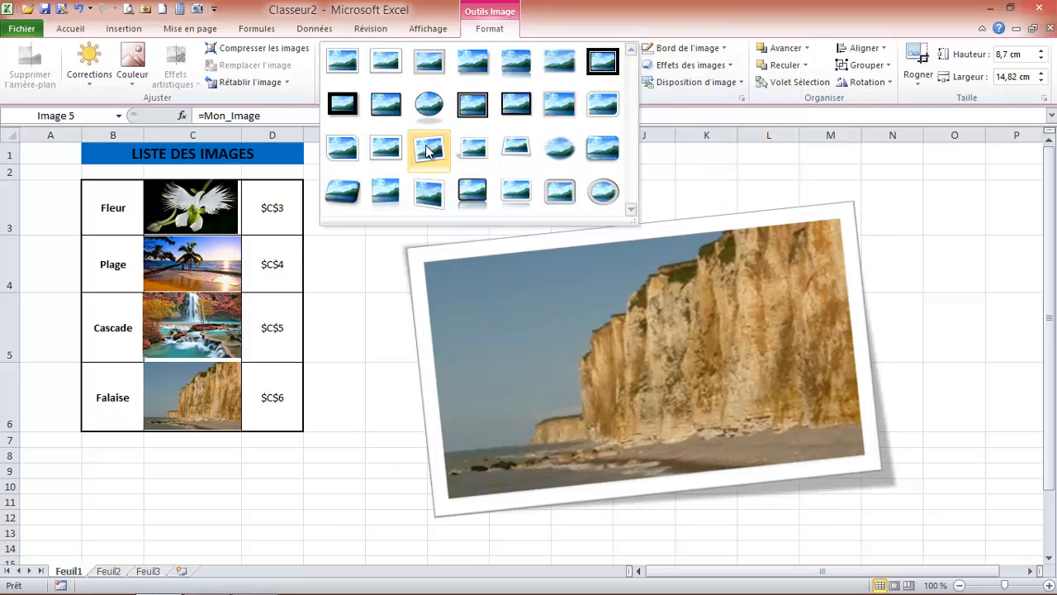
left_click(428, 152)
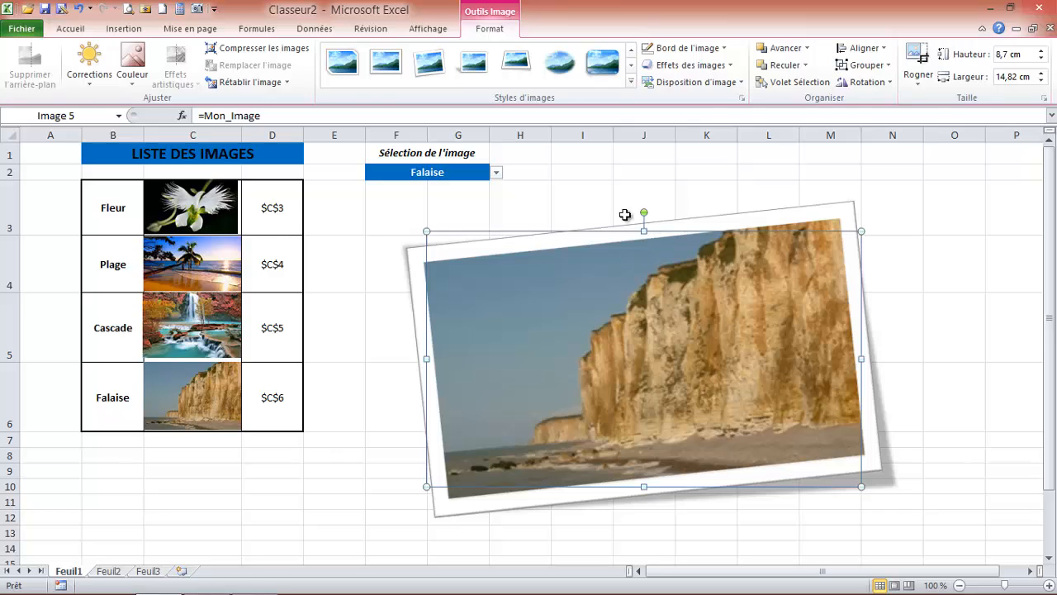
left_click(607, 189)
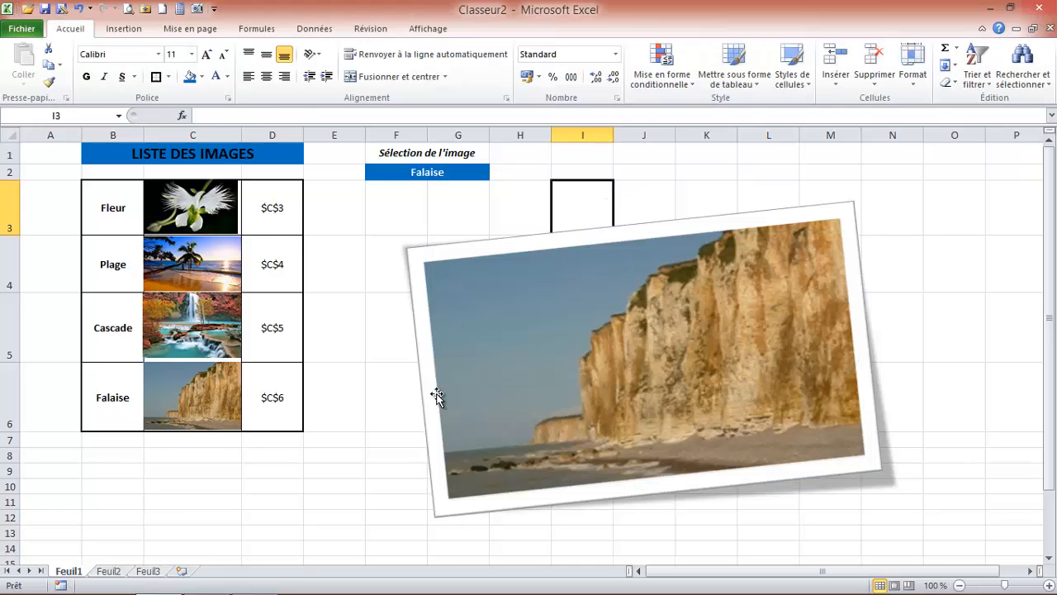
Step: Test the styled linked picture by choosing Cascade, Plage, Fleur and Plage again in the F2 drop-down list
left_click(454, 176)
left_click(495, 173)
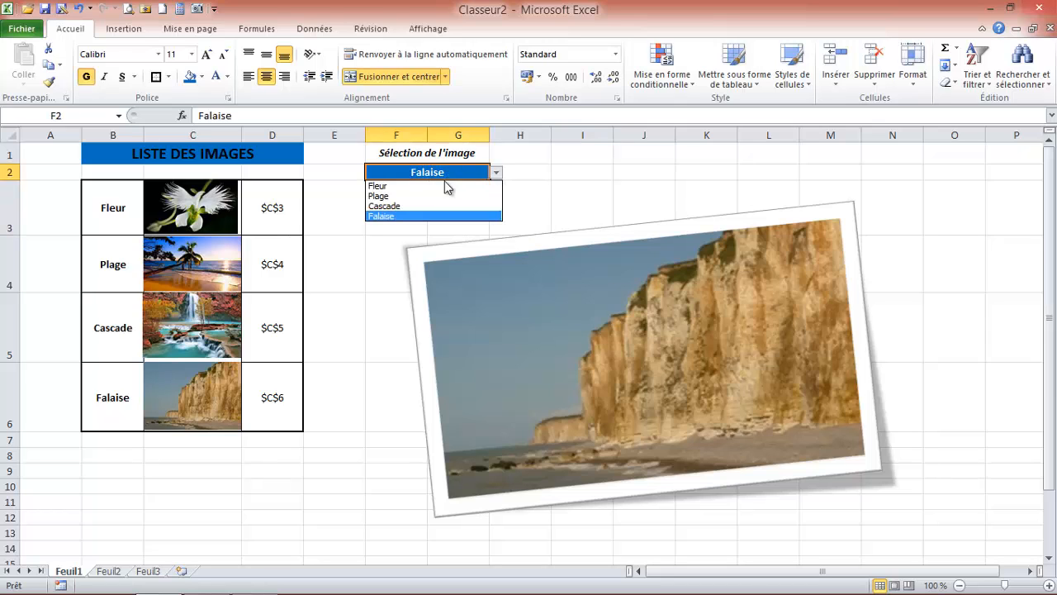
left_click(389, 206)
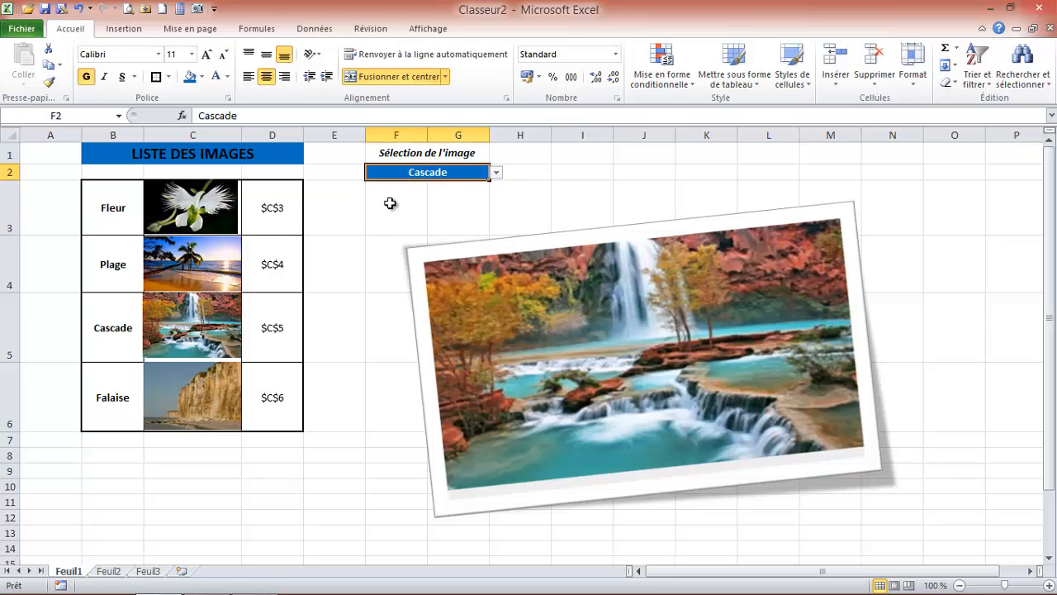
left_click(498, 173)
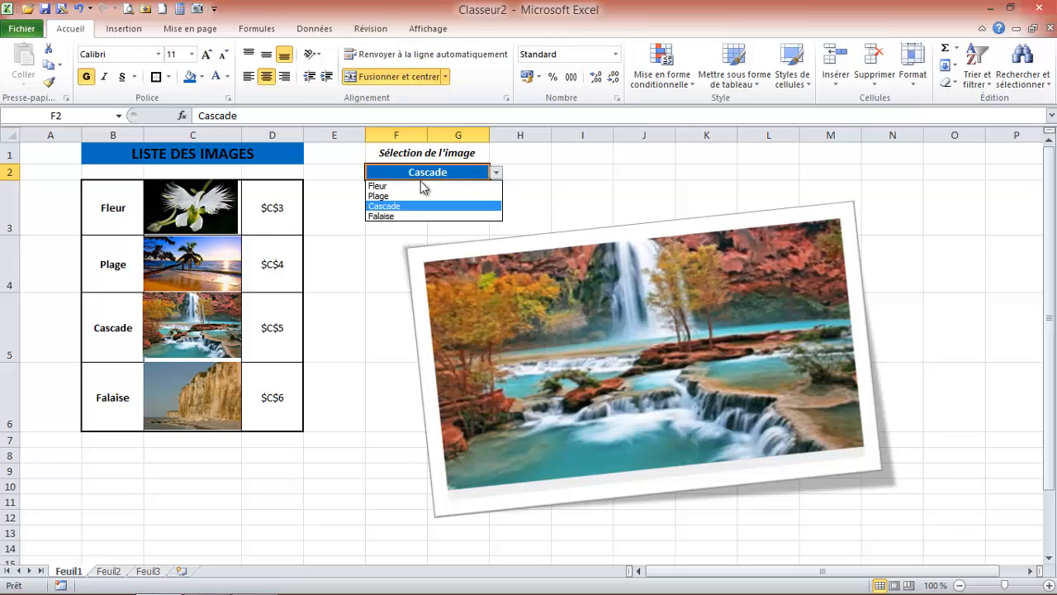
left_click(385, 196)
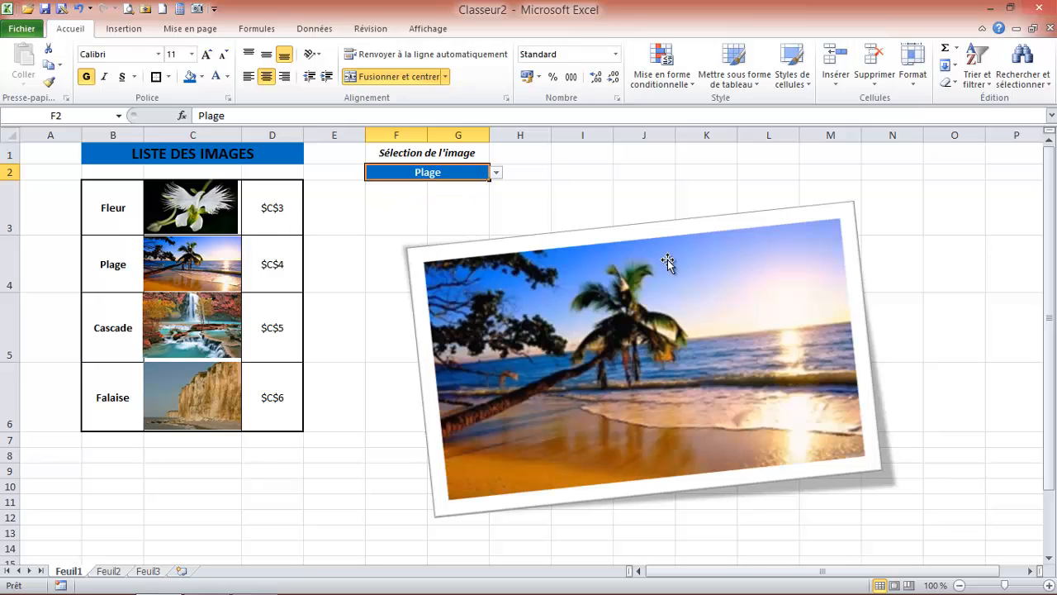
left_click(498, 173)
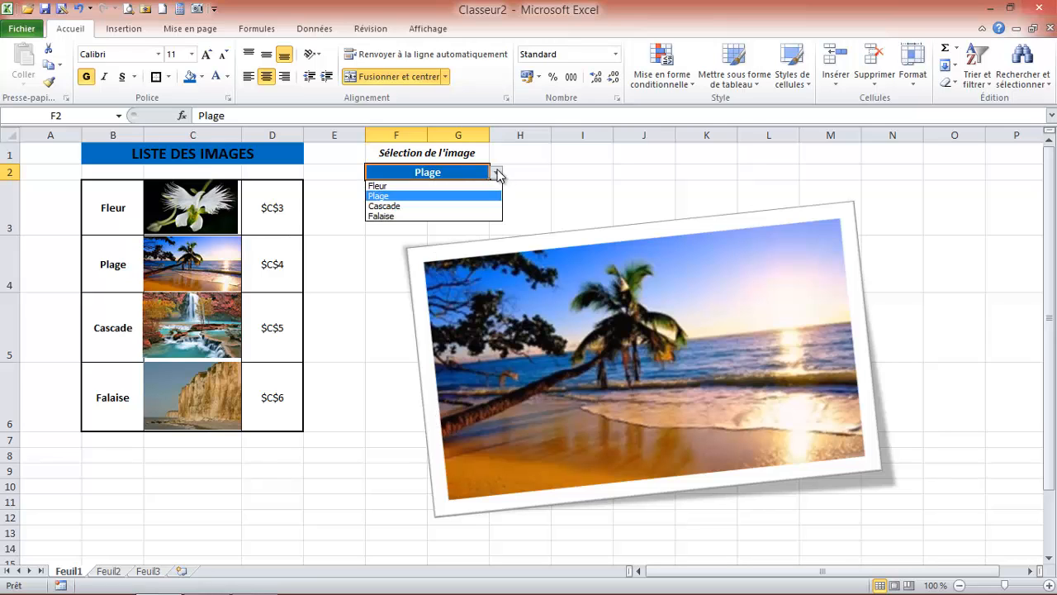
left_click(377, 186)
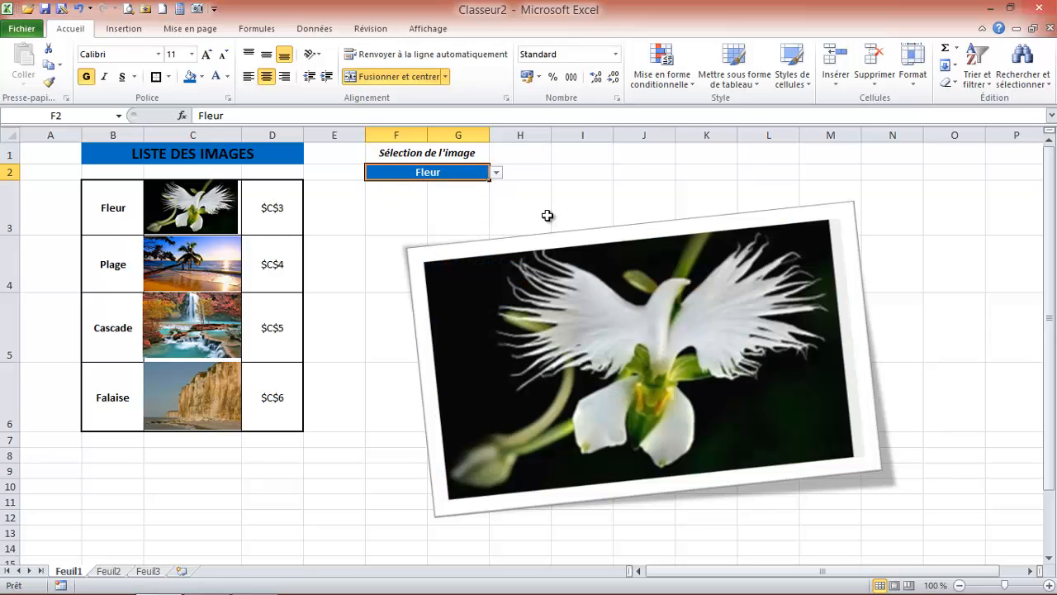
left_click(498, 174)
left_click(409, 191)
Step: Hide the gridlines on the Feuil1 worksheet
left_click(343, 462)
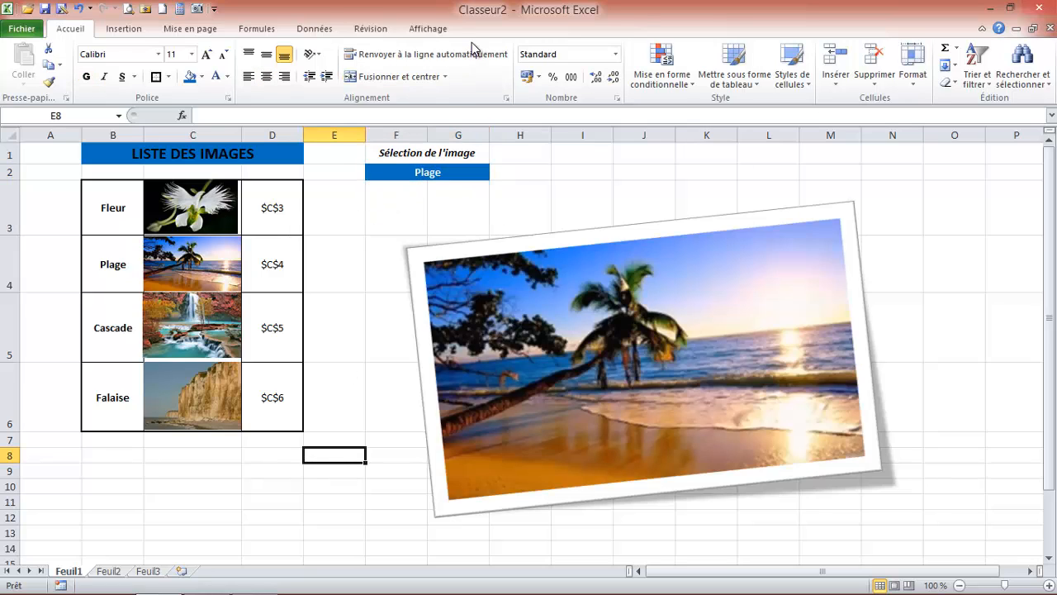
left_click(437, 32)
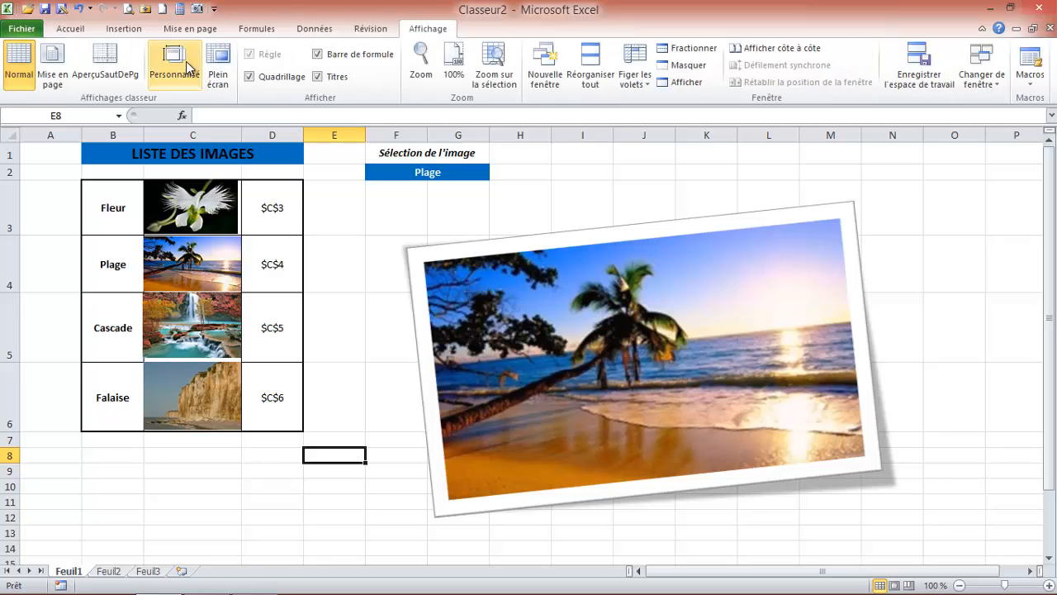
left_click(250, 77)
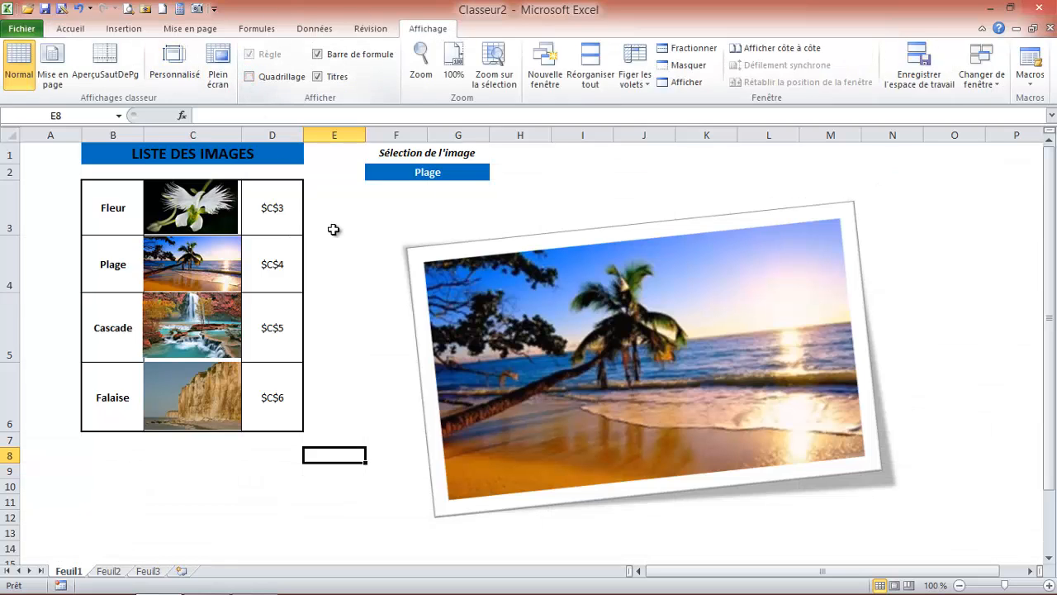